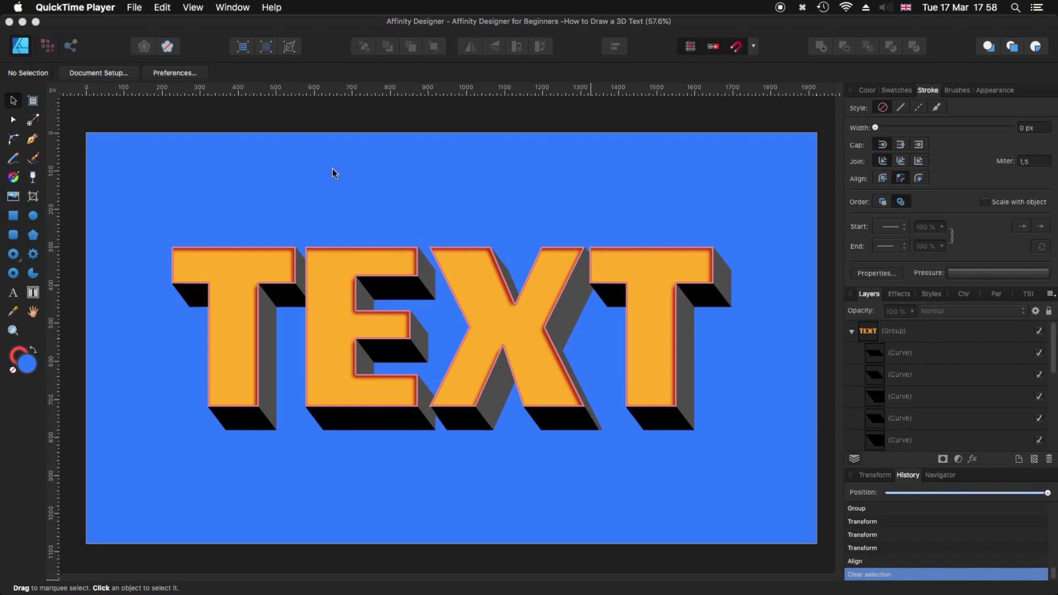
Create a new document from the 1080p Background preset, 1920 × 1080 px
{"action": "left_click", "coordinate": [321, 136]}
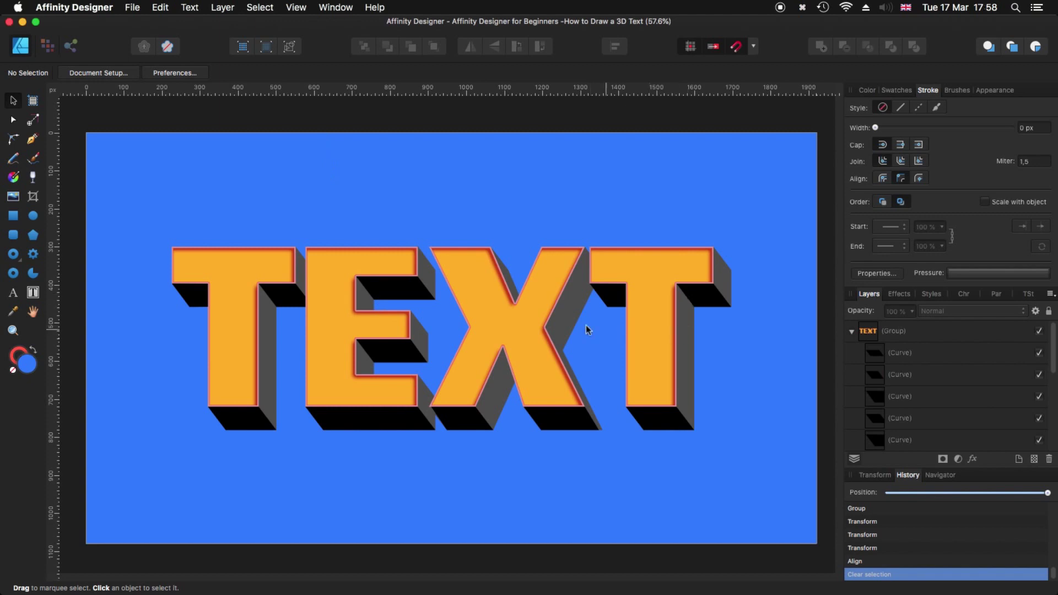
{"action": "left_click", "coordinate": [132, 8]}
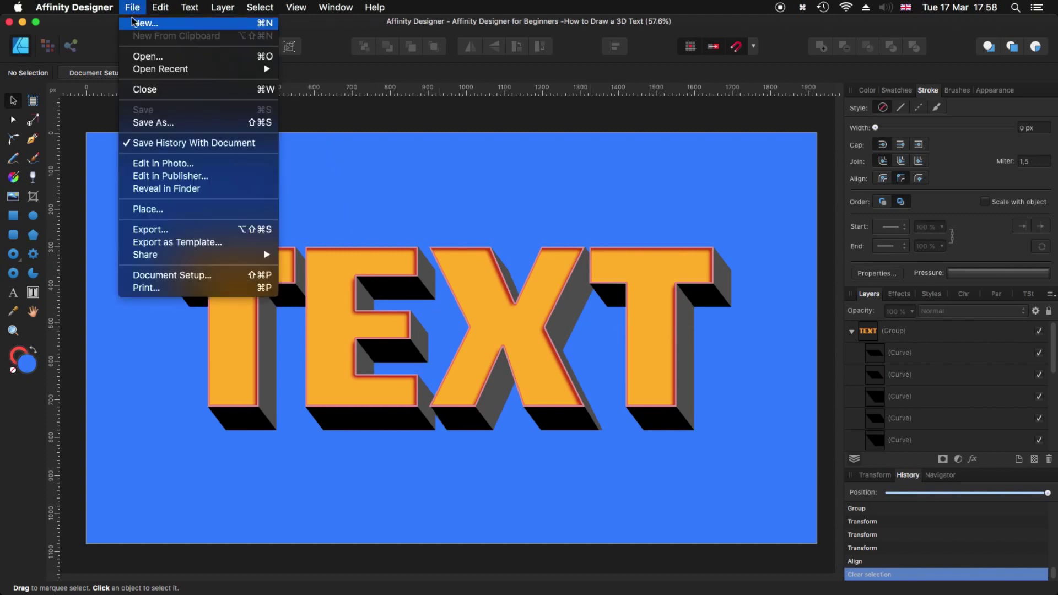
{"action": "left_click", "coordinate": [137, 25]}
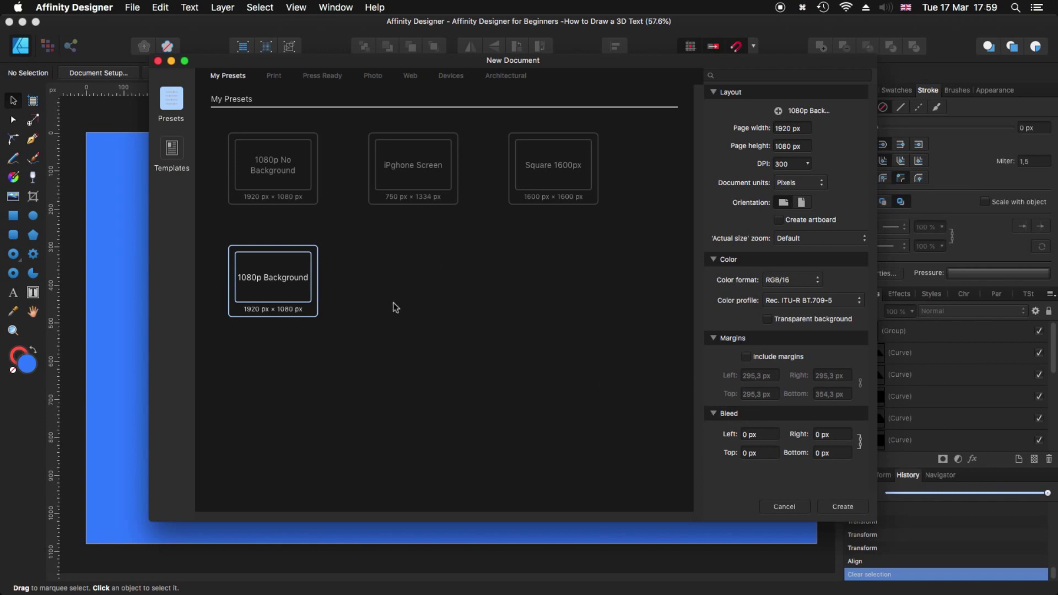
{"action": "left_click", "coordinate": [842, 508]}
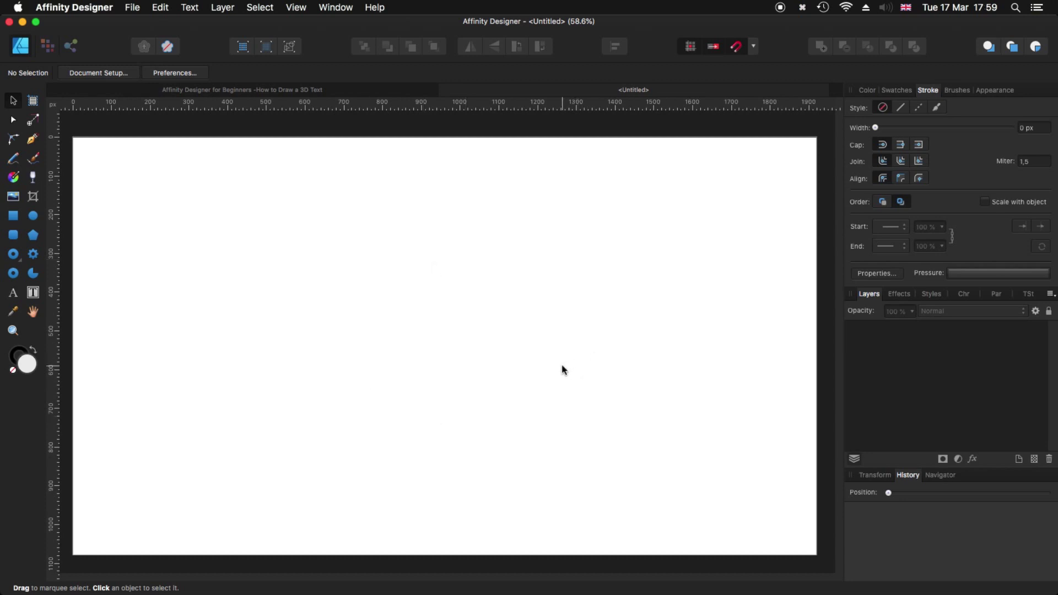
{"action": "left_click", "coordinate": [296, 8]}
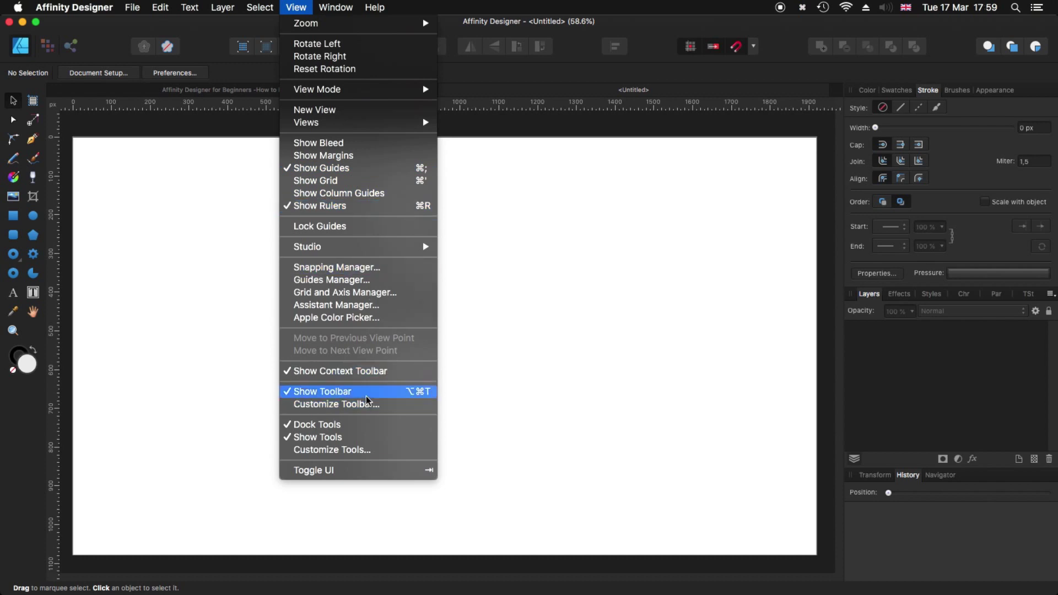
{"action": "left_click", "coordinate": [485, 342]}
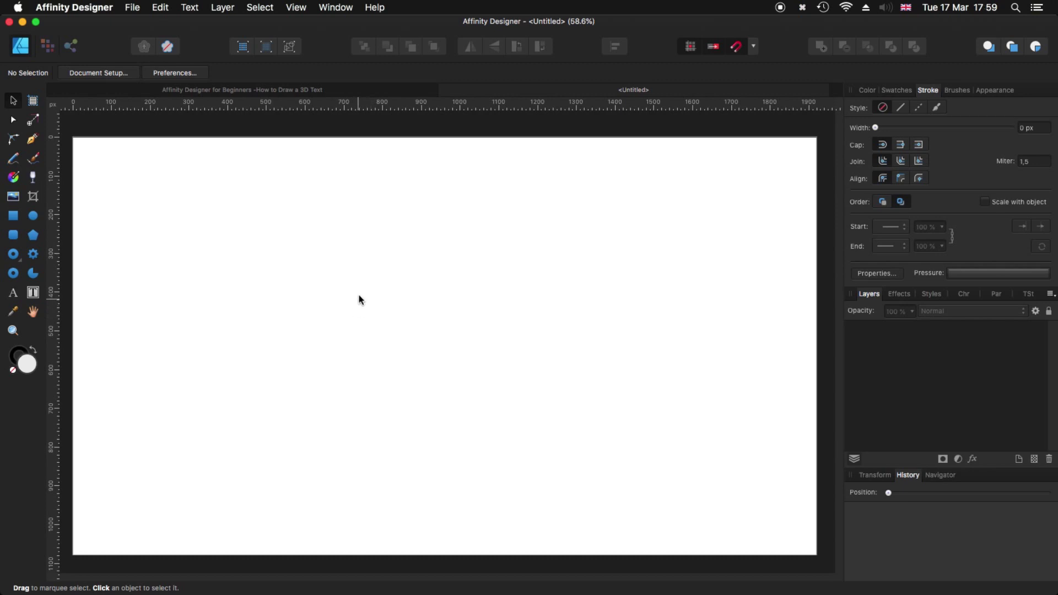
Add artistic text reading "TEXT" at about 121 pt in Arial and move it down near the middle of the page
{"action": "left_click", "coordinate": [14, 295]}
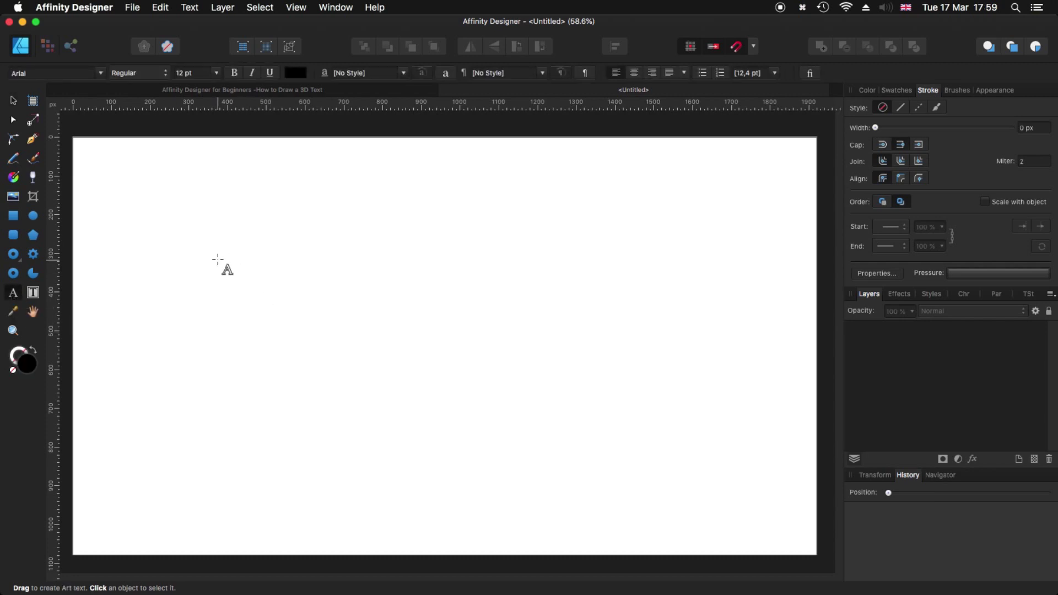
{"action": "left_click_drag", "start_coordinate": [207, 233], "coordinate": [356, 387]}
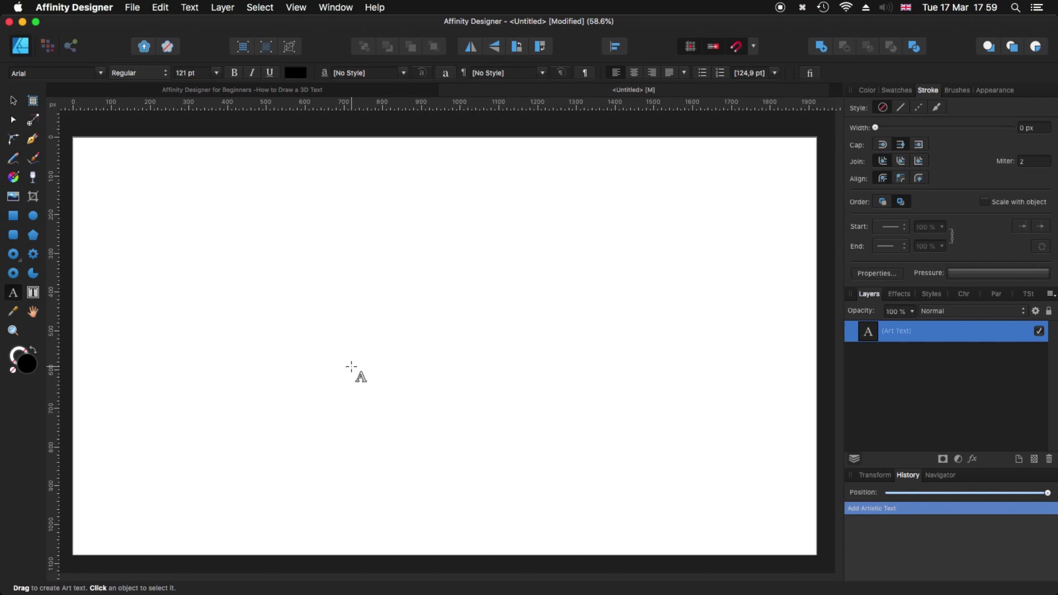
{"action": "type", "text": "TEXT"}
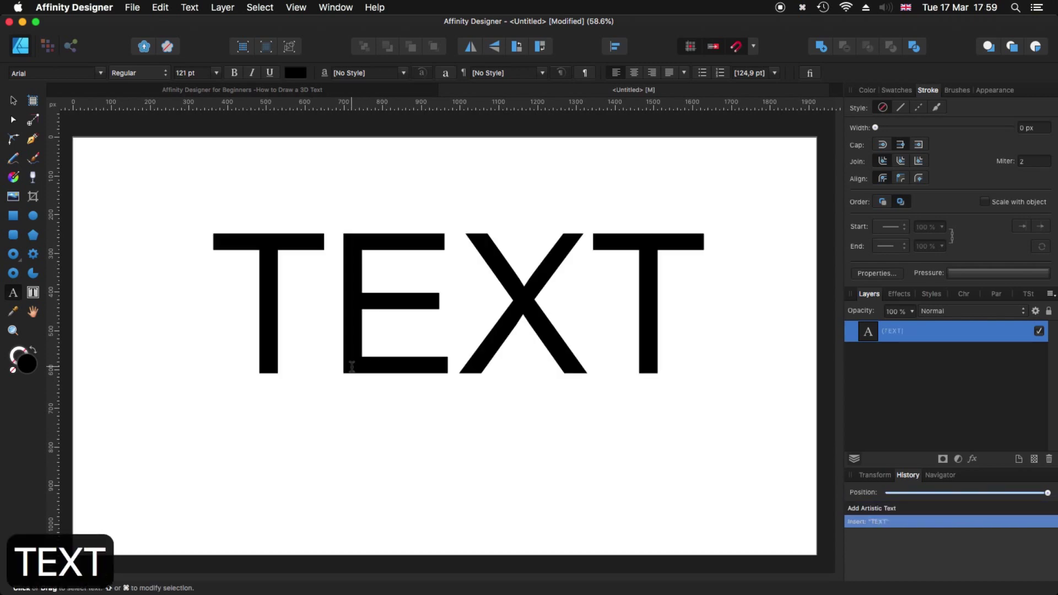
{"action": "left_click", "coordinate": [14, 102]}
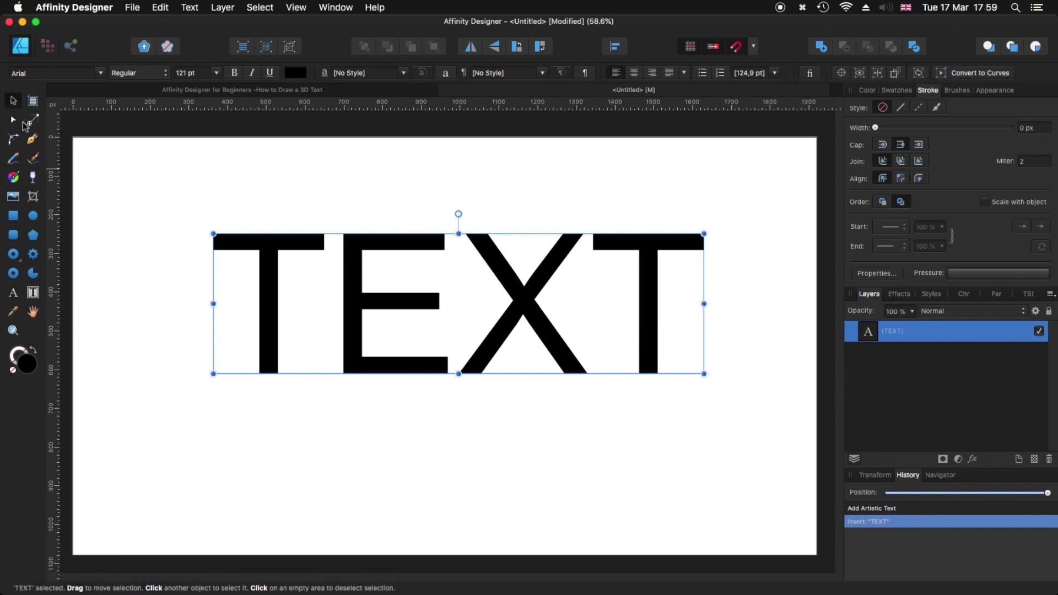
{"action": "left_click_drag", "start_coordinate": [355, 244], "coordinate": [352, 278]}
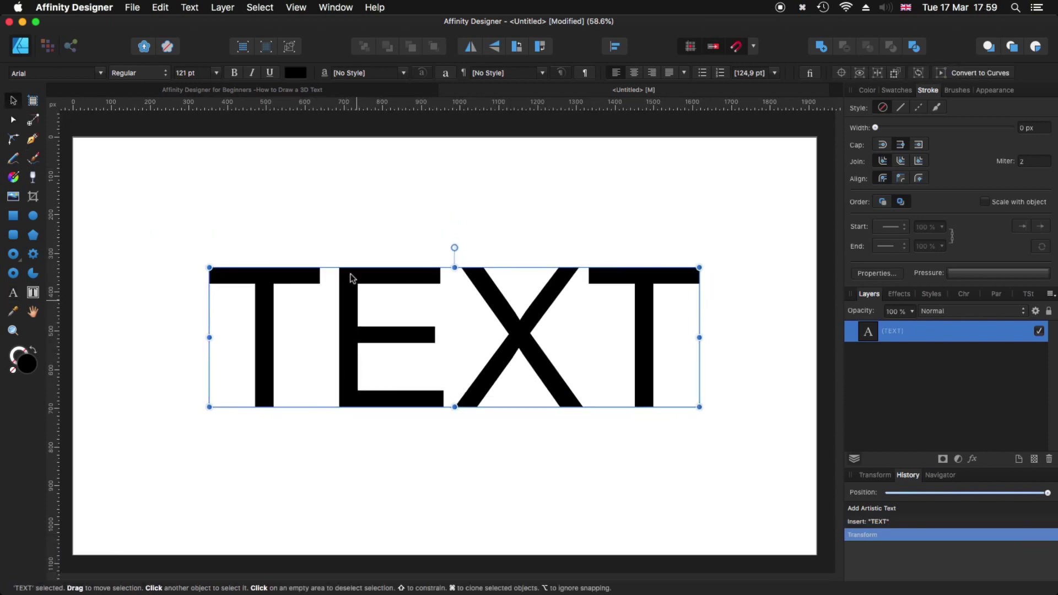
Change the text's font to Candal and nudge the word slightly to the right
{"action": "left_click", "coordinate": [101, 75]}
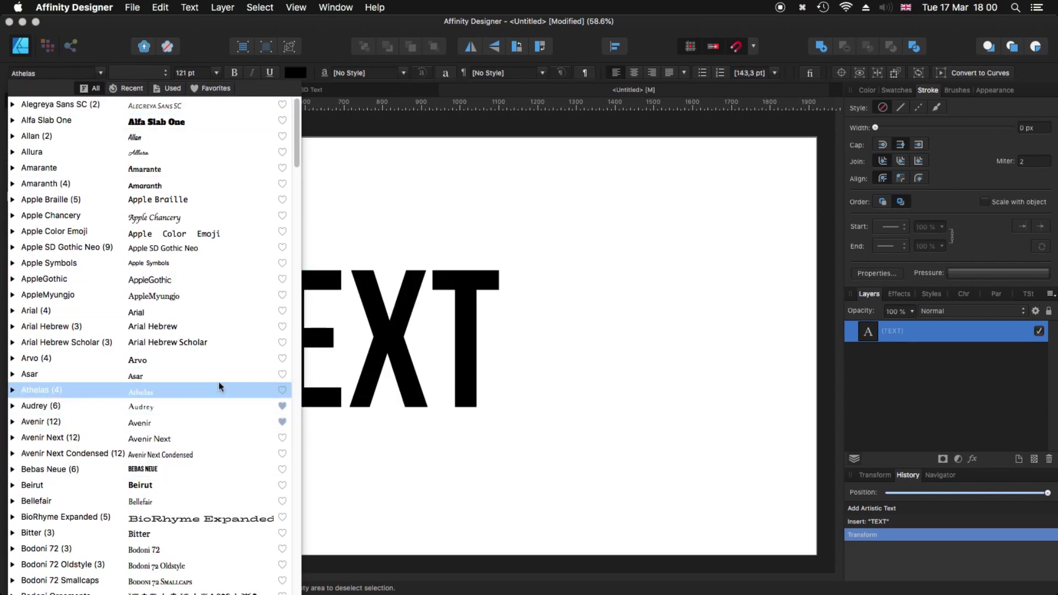
{"action": "scroll", "coordinate": [294, 165], "scroll_direction": "down", "scroll_amount": 10}
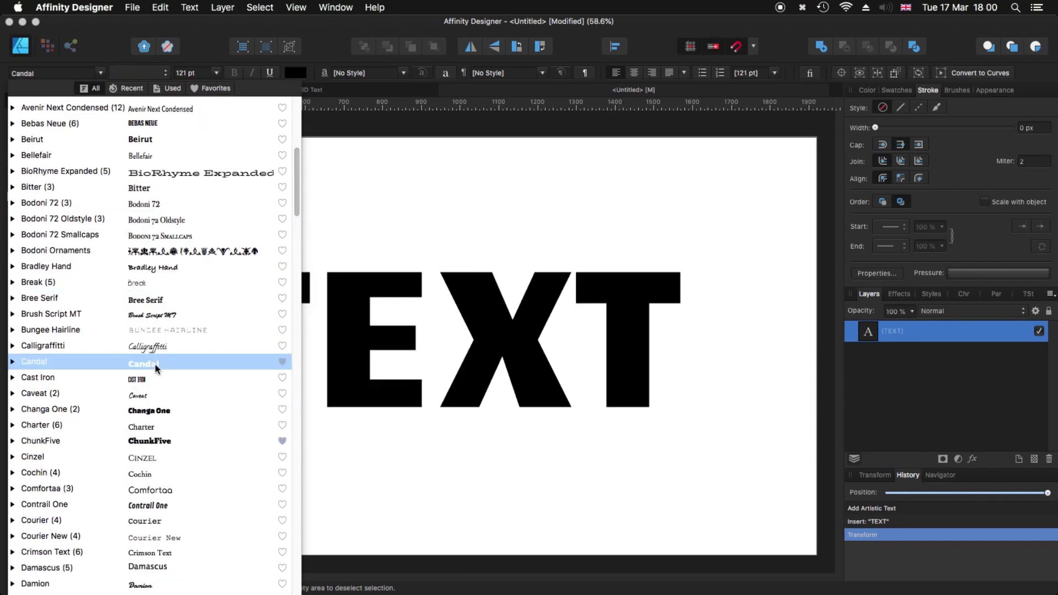
{"action": "left_click", "coordinate": [156, 366]}
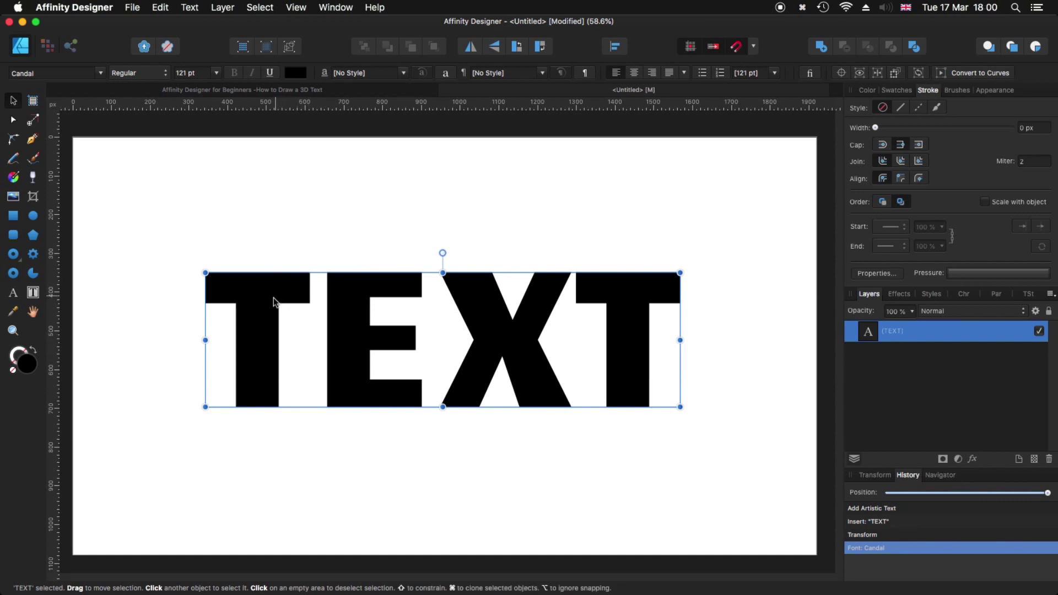
{"action": "left_click_drag", "start_coordinate": [279, 356], "coordinate": [287, 357]}
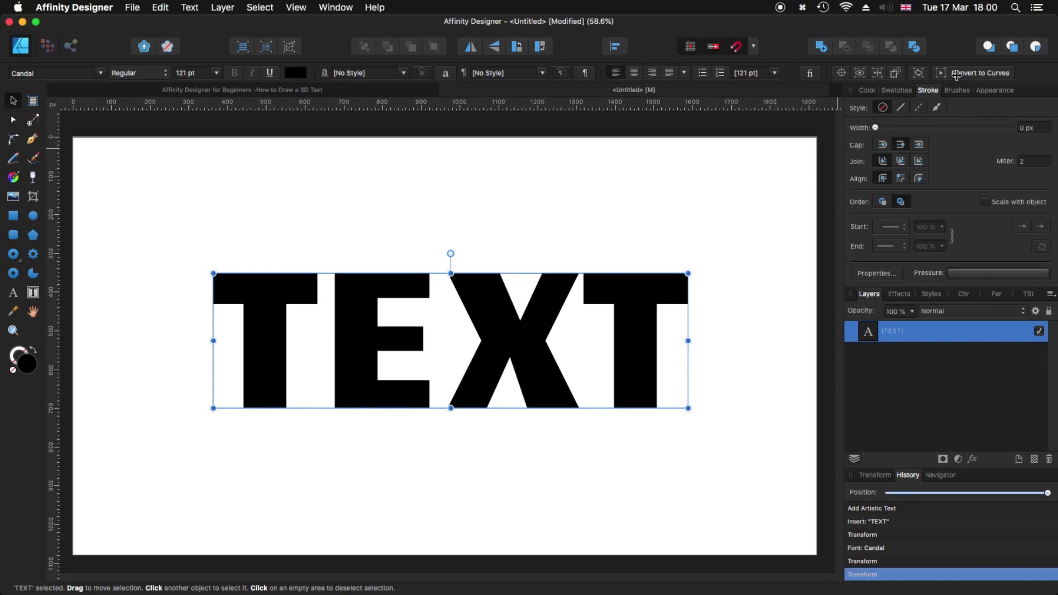
Convert the text to curves and shift the E, X and last T leftwards to tighten the letter spacing
{"action": "left_click", "coordinate": [956, 73]}
{"action": "left_click", "coordinate": [852, 331]}
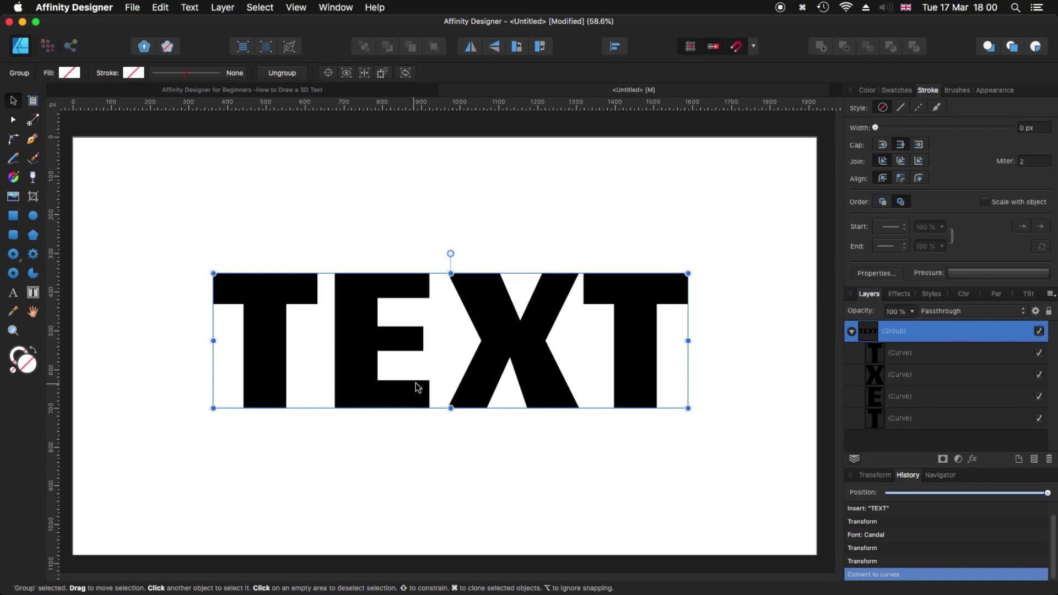
{"action": "left_click", "coordinate": [879, 378]}
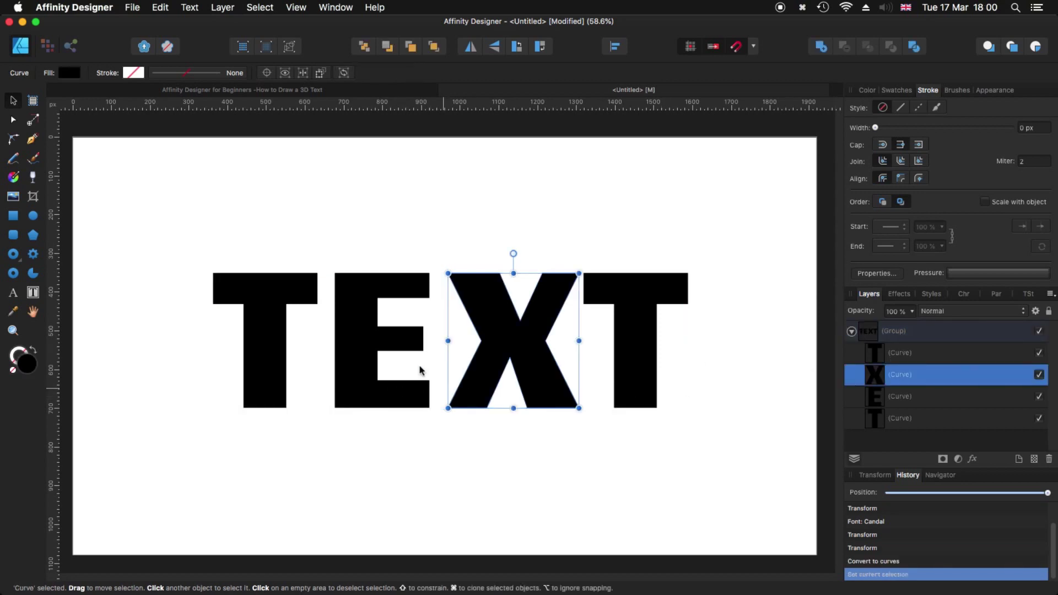
{"action": "left_click", "coordinate": [372, 357]}
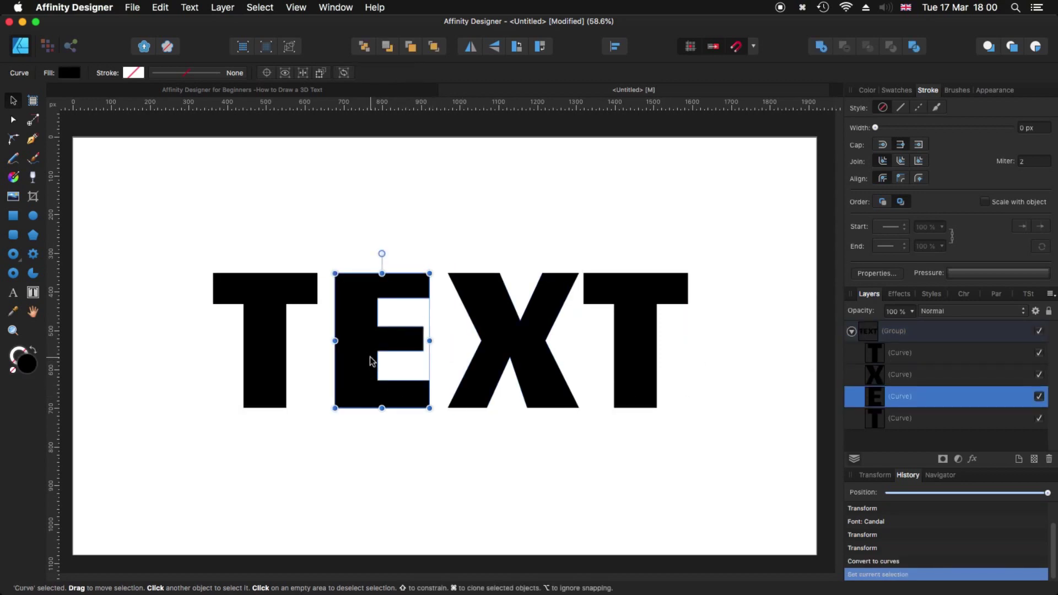
{"action": "left_click_drag", "start_coordinate": [366, 360], "coordinate": [358, 362]}
{"action": "left_click_drag", "start_coordinate": [504, 344], "coordinate": [484, 344]}
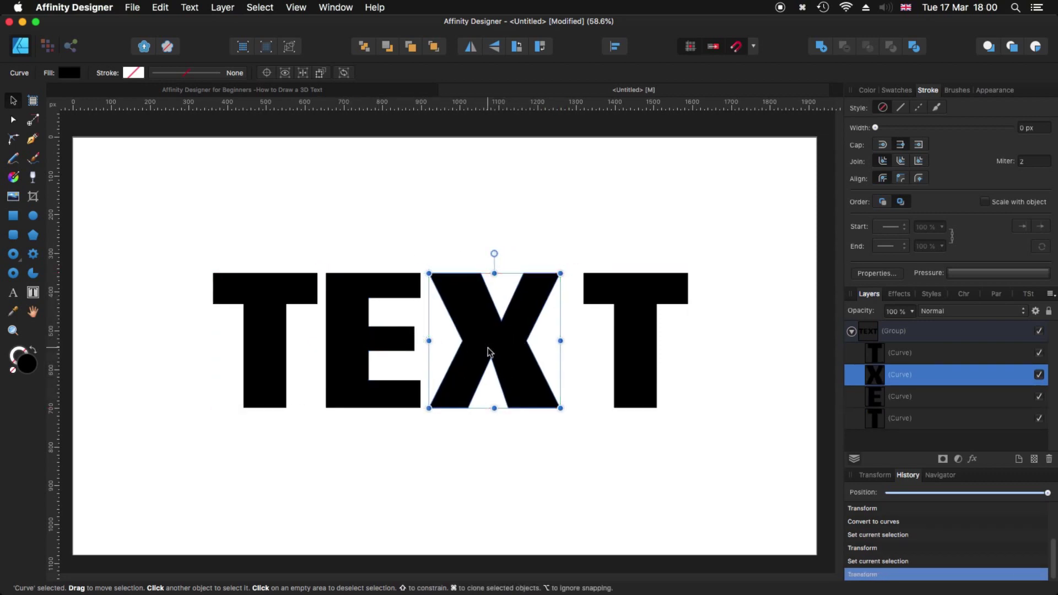
{"action": "left_click", "coordinate": [637, 298]}
{"action": "left_click_drag", "start_coordinate": [637, 297], "coordinate": [627, 303]}
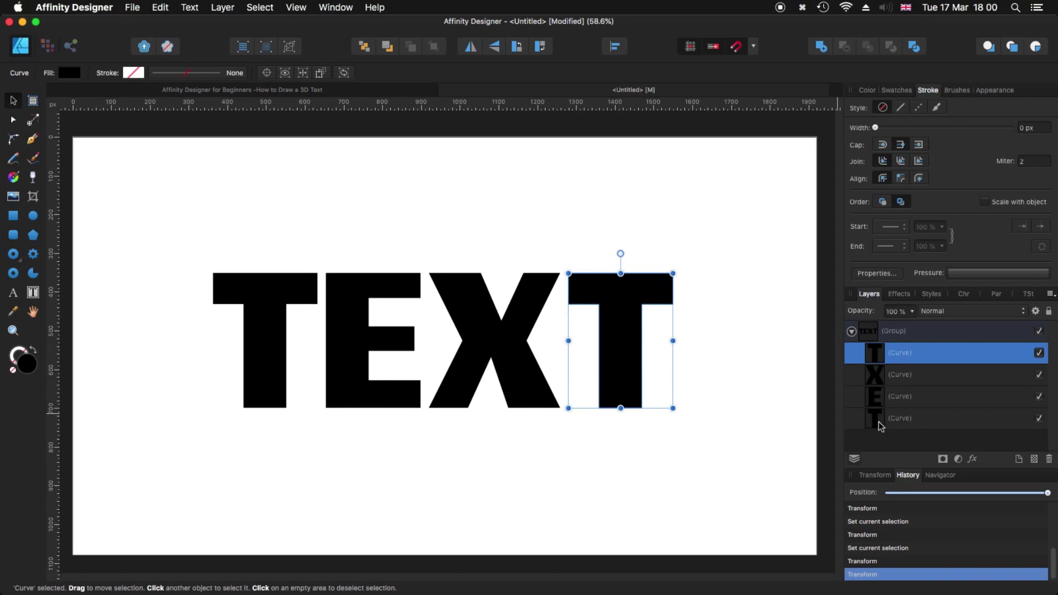
Merge the four letter curves into one shape with Add, move it out of its group, and delete the empty group
{"action": "left_click", "coordinate": [877, 419], "text": "shift"}
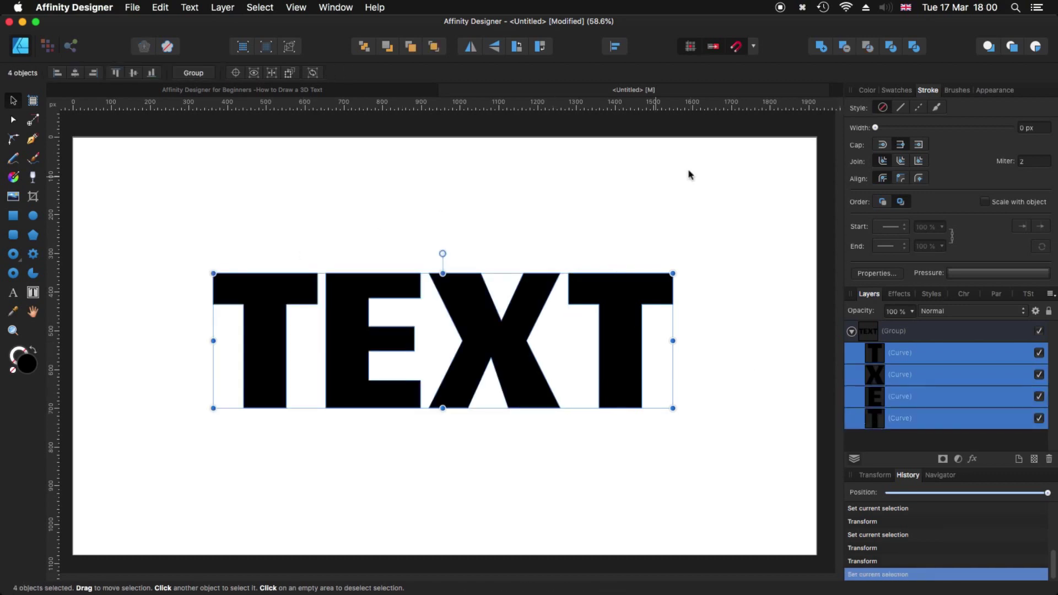
{"action": "left_click", "coordinate": [821, 47]}
{"action": "left_click_drag", "start_coordinate": [878, 358], "coordinate": [863, 366]}
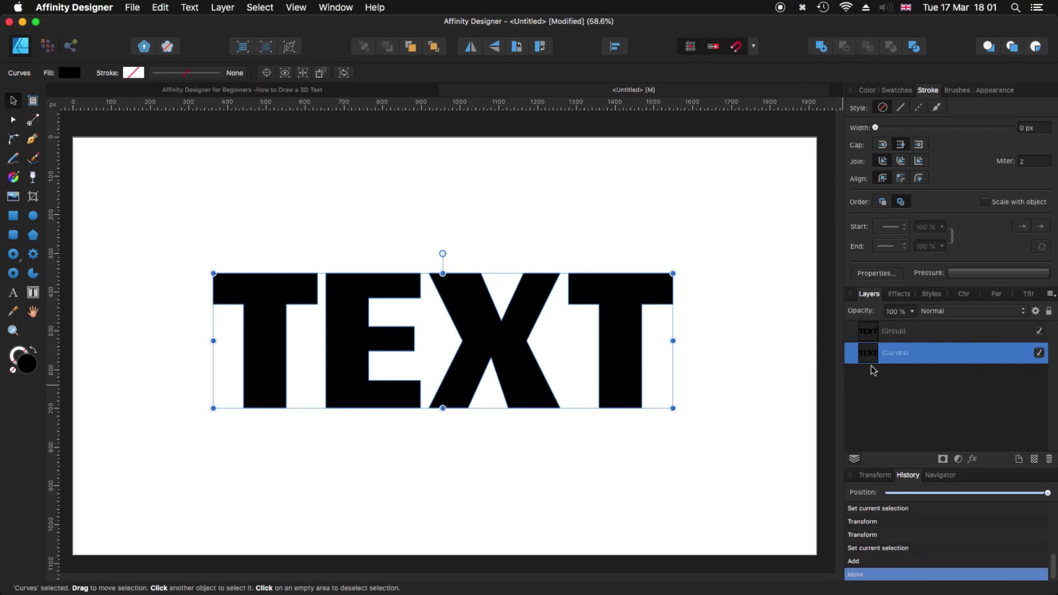
{"action": "left_click", "coordinate": [870, 341]}
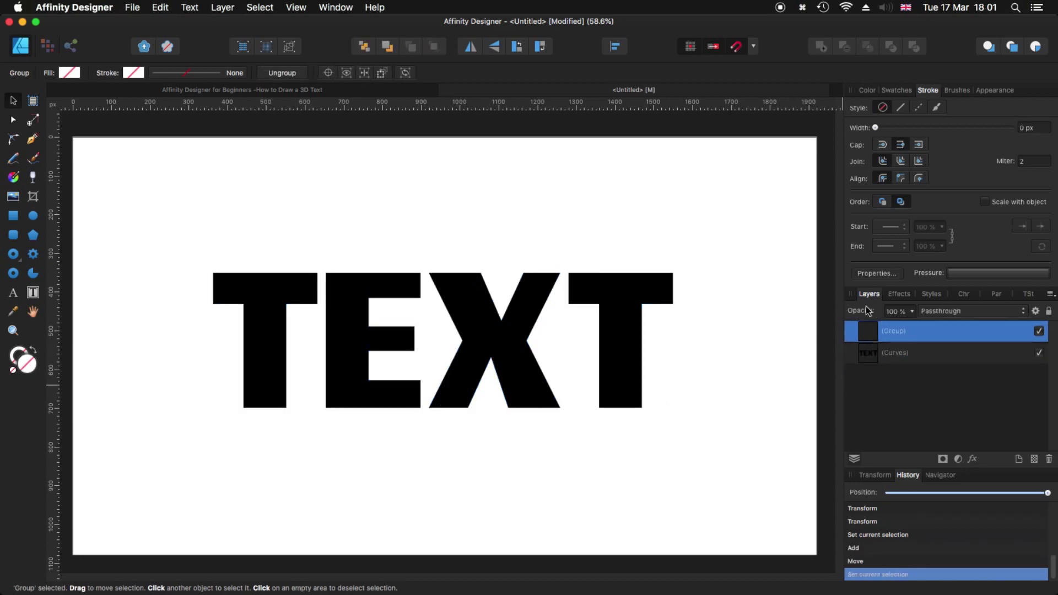
{"action": "key", "text": "BackSpace"}
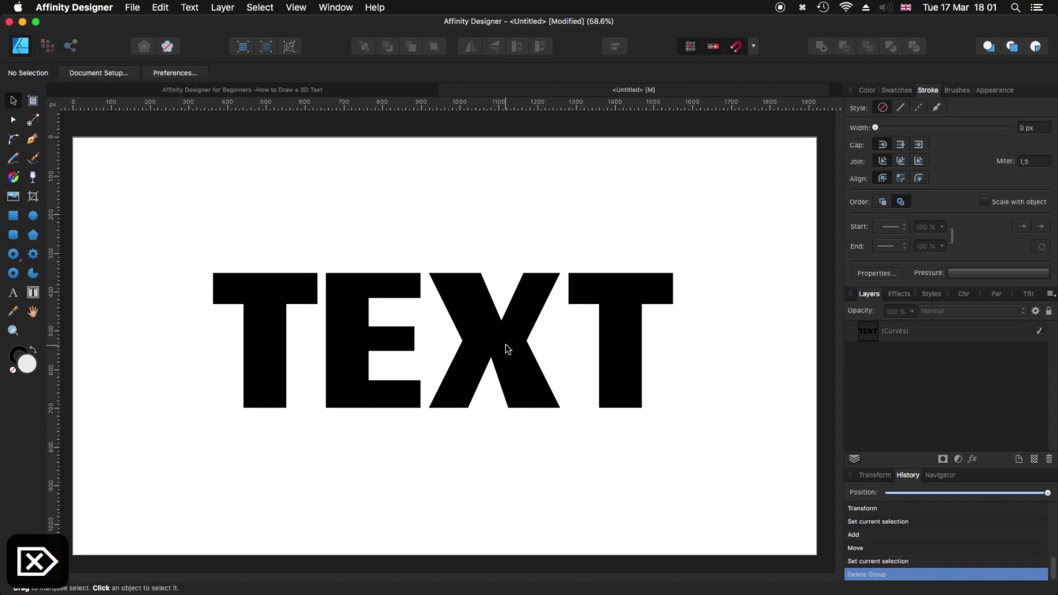
Duplicate the merged lettering and offset the copy diagonally down and to the right of the original
{"action": "left_click", "coordinate": [507, 367]}
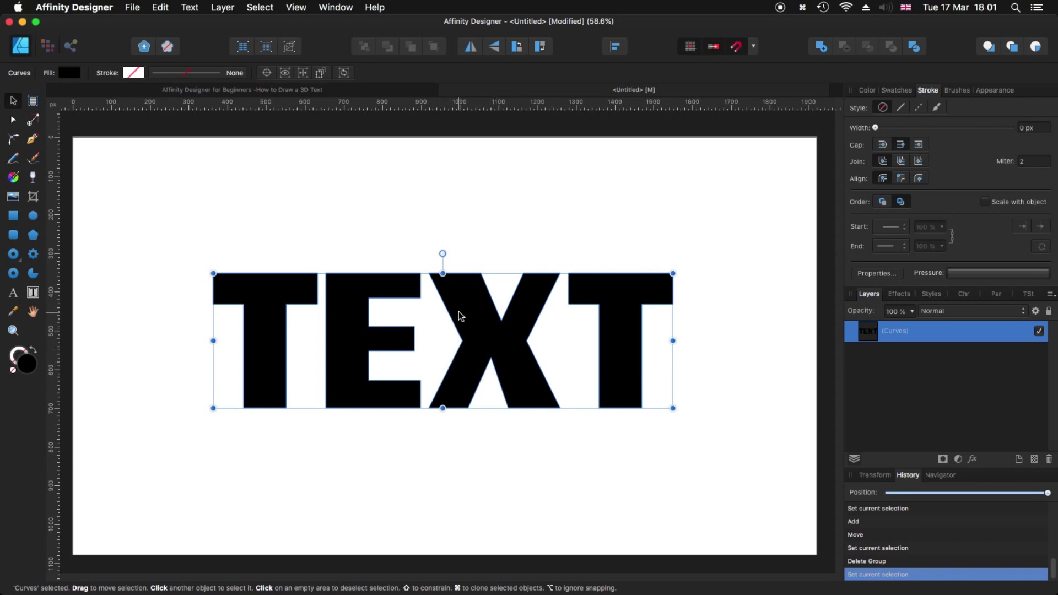
{"action": "key", "text": "super+j"}
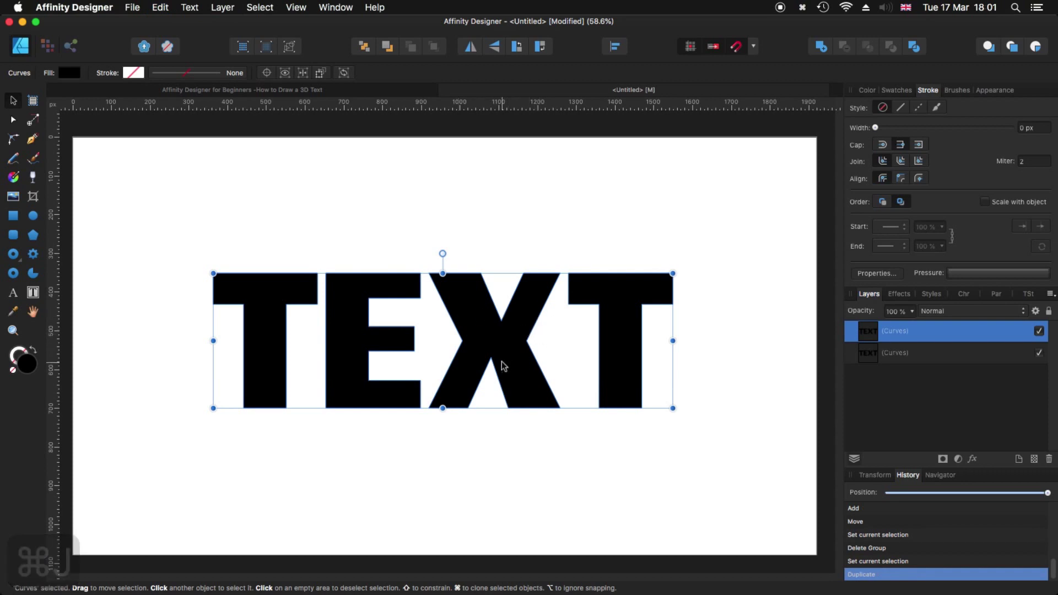
{"action": "left_click_drag", "start_coordinate": [517, 363], "coordinate": [534, 386]}
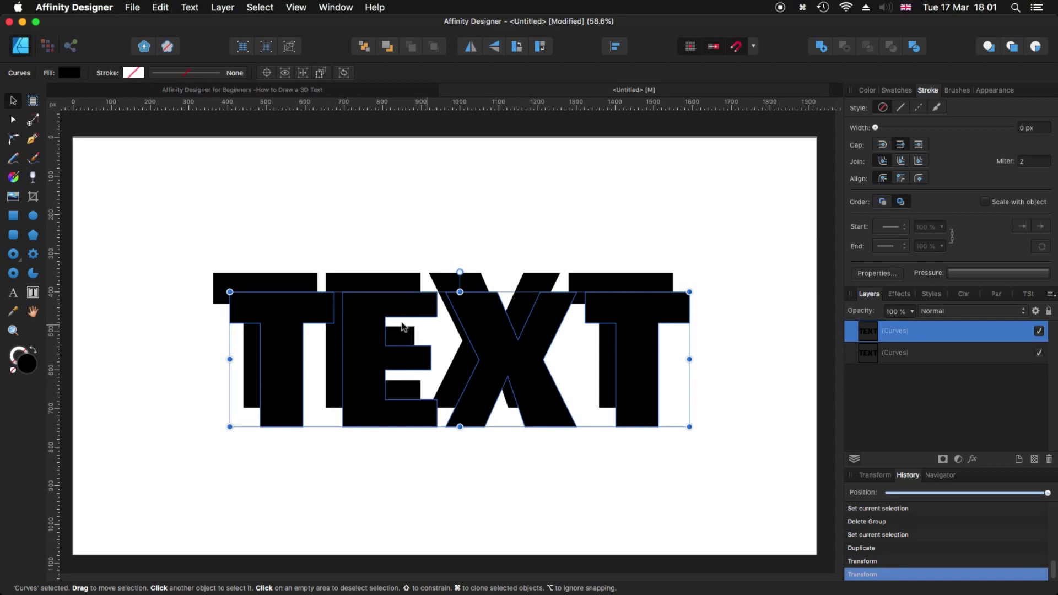
Bring the original lettering to the front and fill it with yellow-green, HSL 62, 69, 57
{"action": "left_click", "coordinate": [347, 284]}
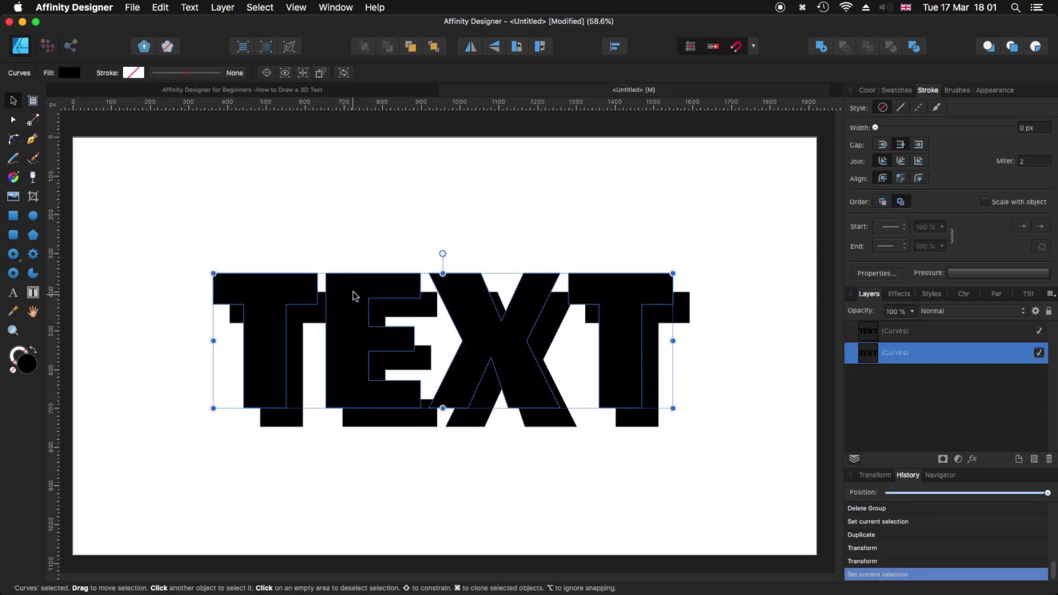
{"action": "left_click", "coordinate": [434, 48]}
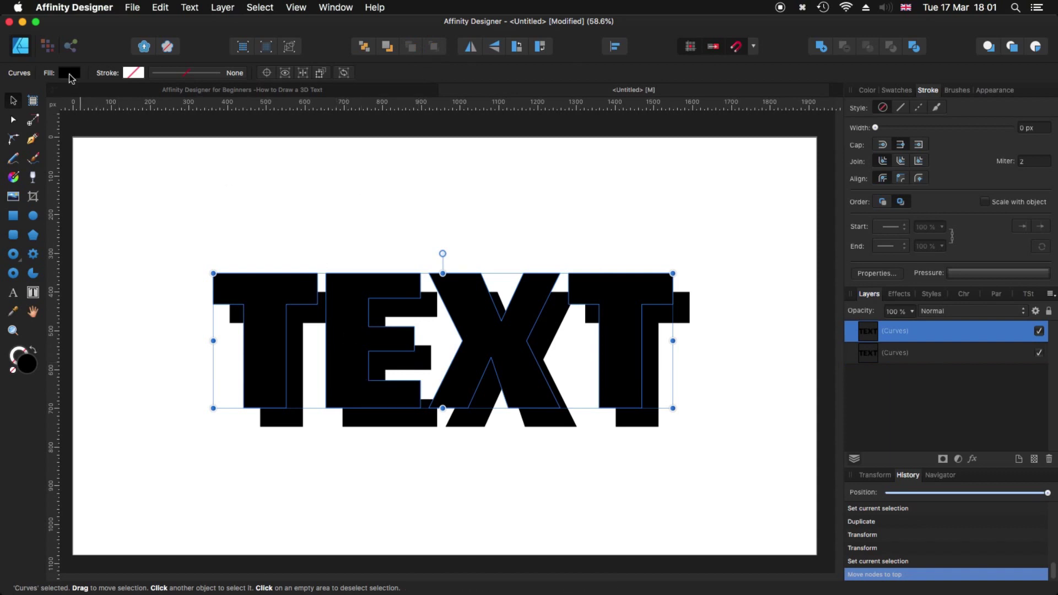
{"action": "left_click", "coordinate": [70, 74]}
{"action": "left_click_drag", "start_coordinate": [73, 152], "coordinate": [208, 153]}
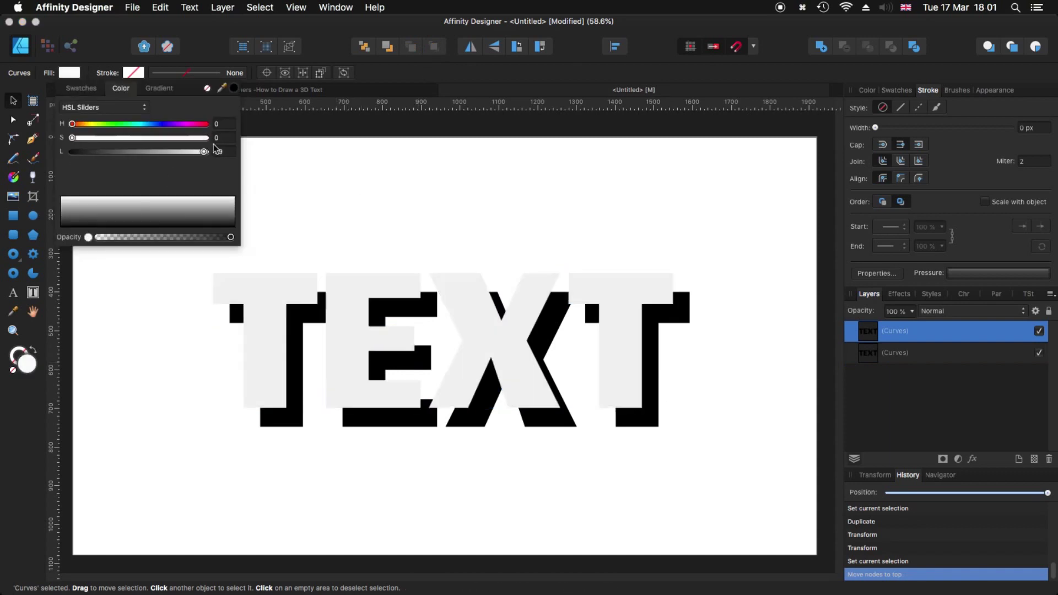
{"action": "left_click_drag", "start_coordinate": [73, 139], "coordinate": [149, 152]}
{"action": "left_click_drag", "start_coordinate": [72, 124], "coordinate": [97, 126]}
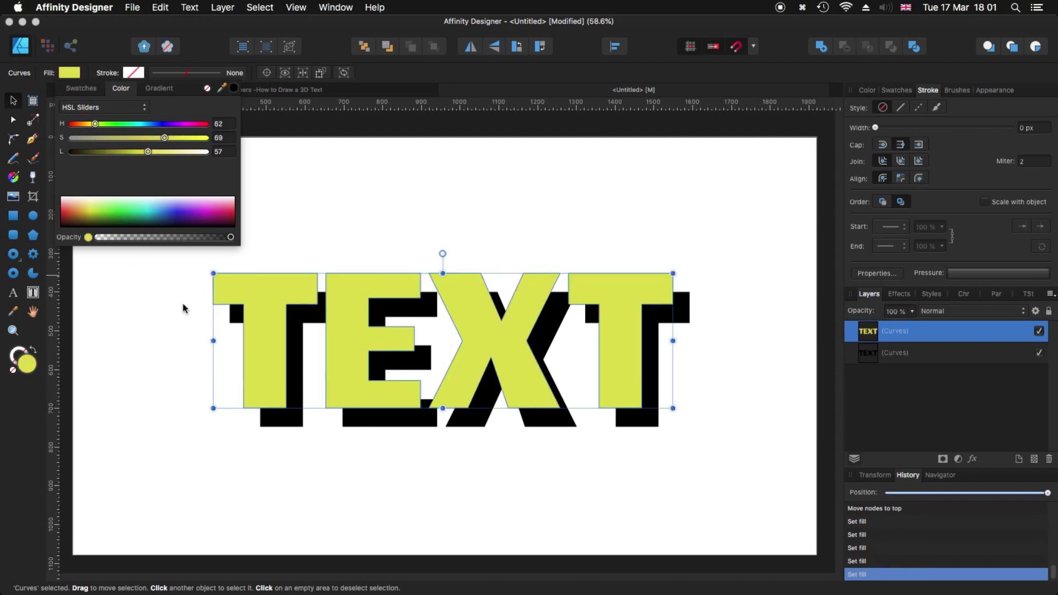
{"action": "left_click", "coordinate": [404, 458]}
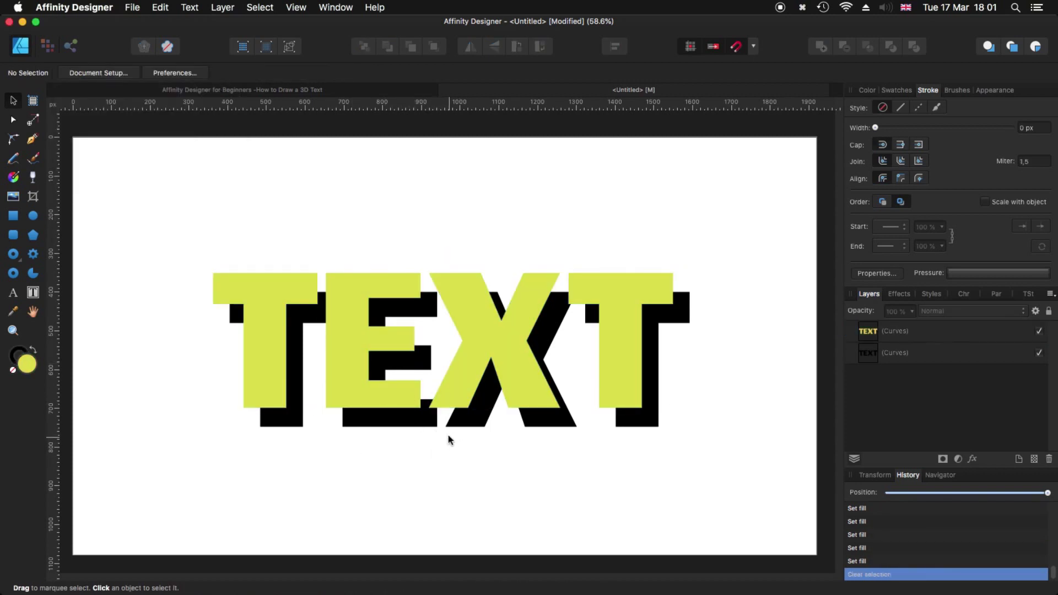
{"action": "key", "text": "super+plus"}
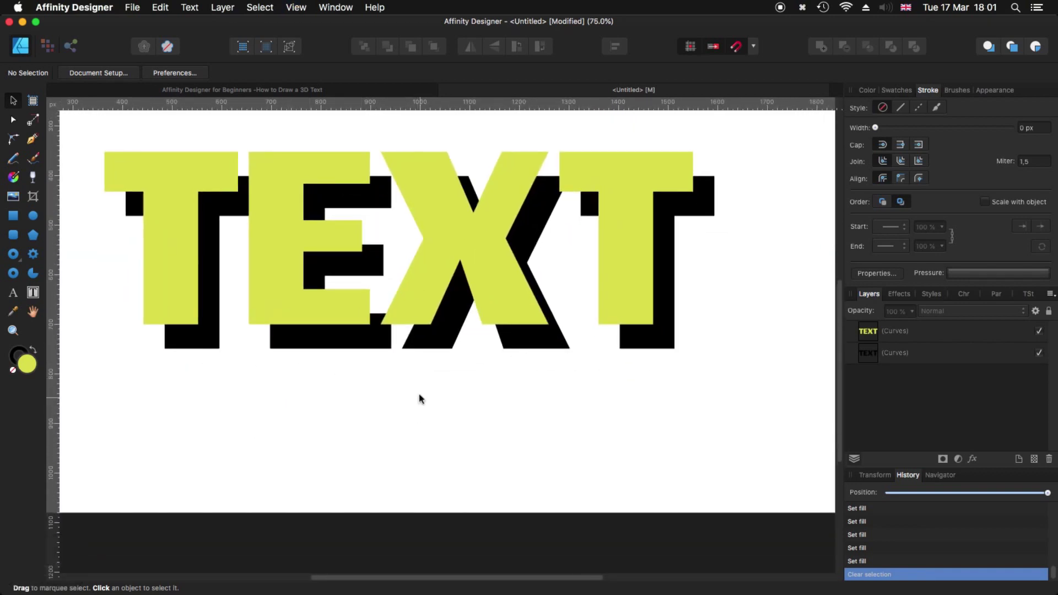
{"action": "scroll", "coordinate": [418, 398], "scroll_direction": "left", "scroll_amount": 3}
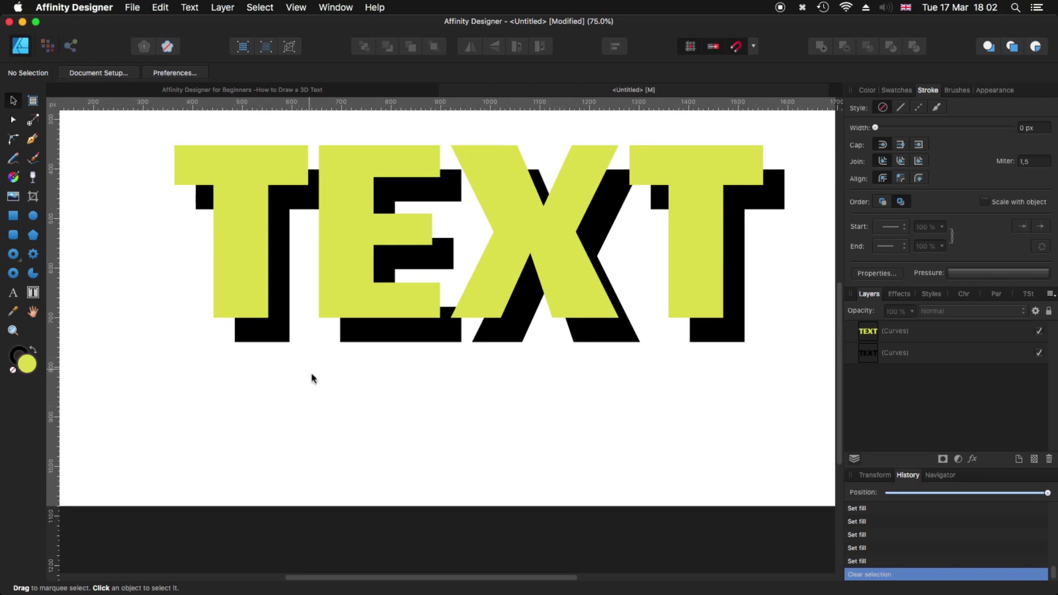
{"action": "key", "text": "super+plus"}
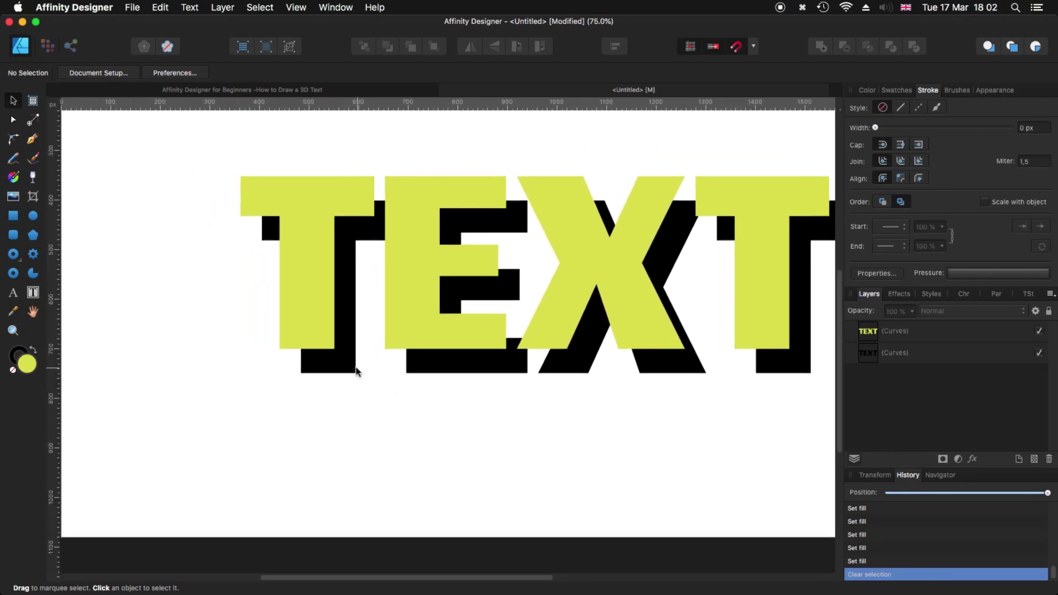
Draw a closed four-sided Pen shape bridging the lower-left crossbar corners of the first T's yellow and black copies
{"action": "key", "text": "super+plus"}
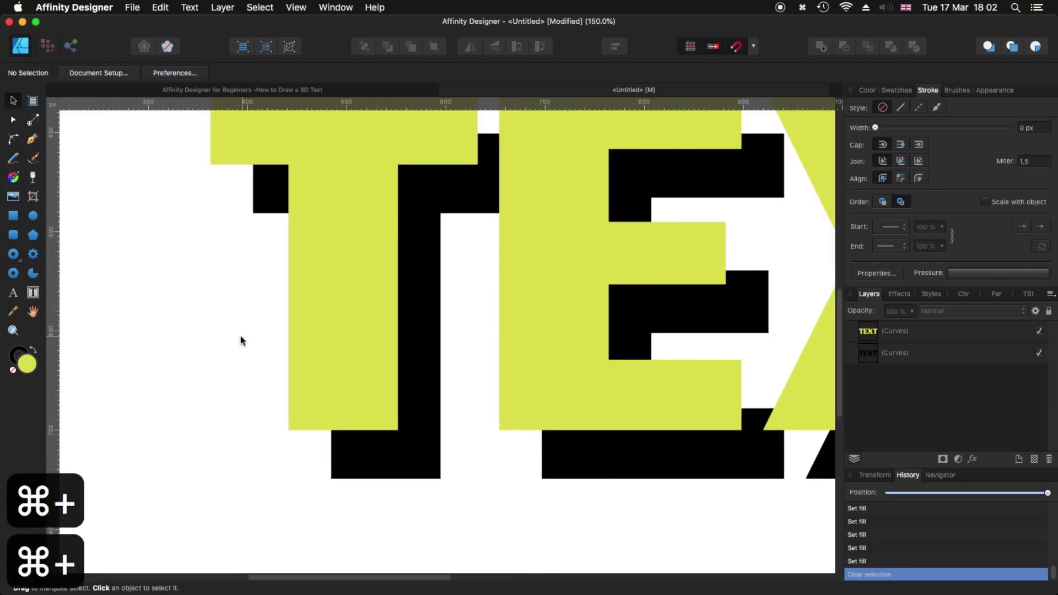
{"action": "scroll", "coordinate": [240, 340], "scroll_direction": "up", "scroll_amount": 3}
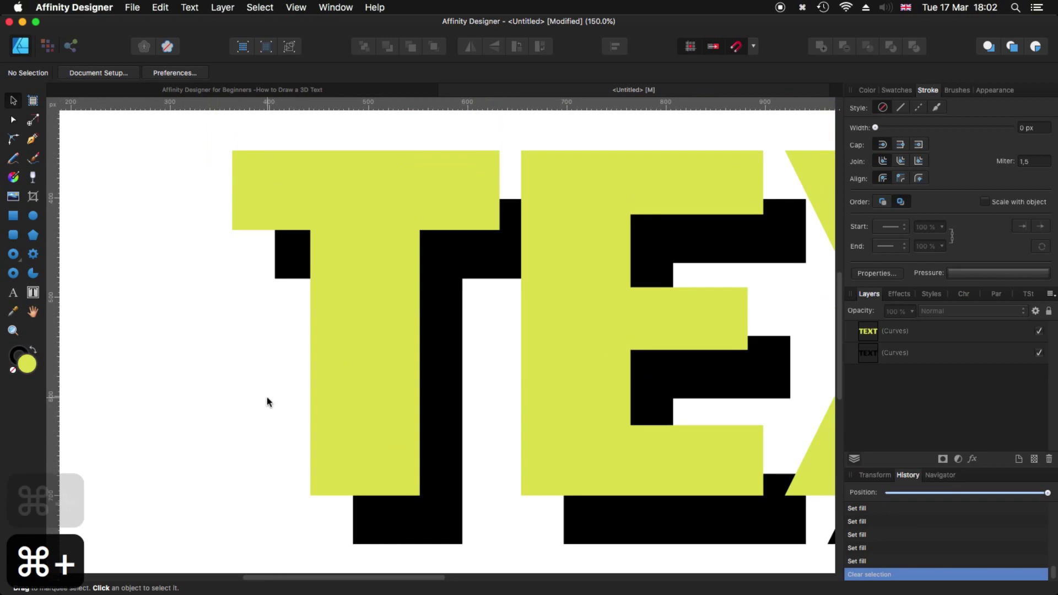
{"action": "left_click", "coordinate": [32, 139]}
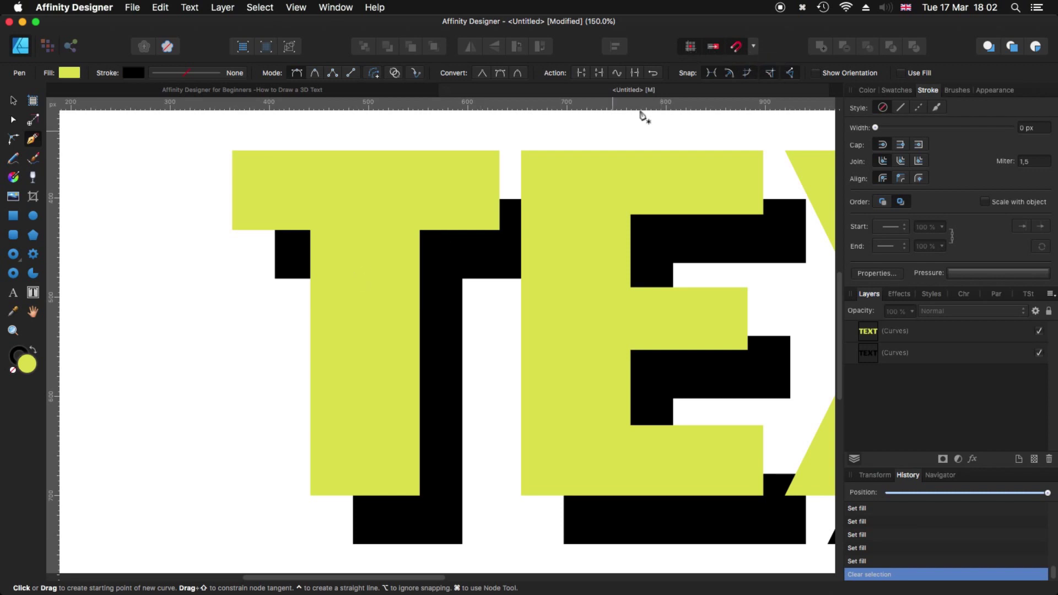
{"action": "left_click", "coordinate": [235, 226]}
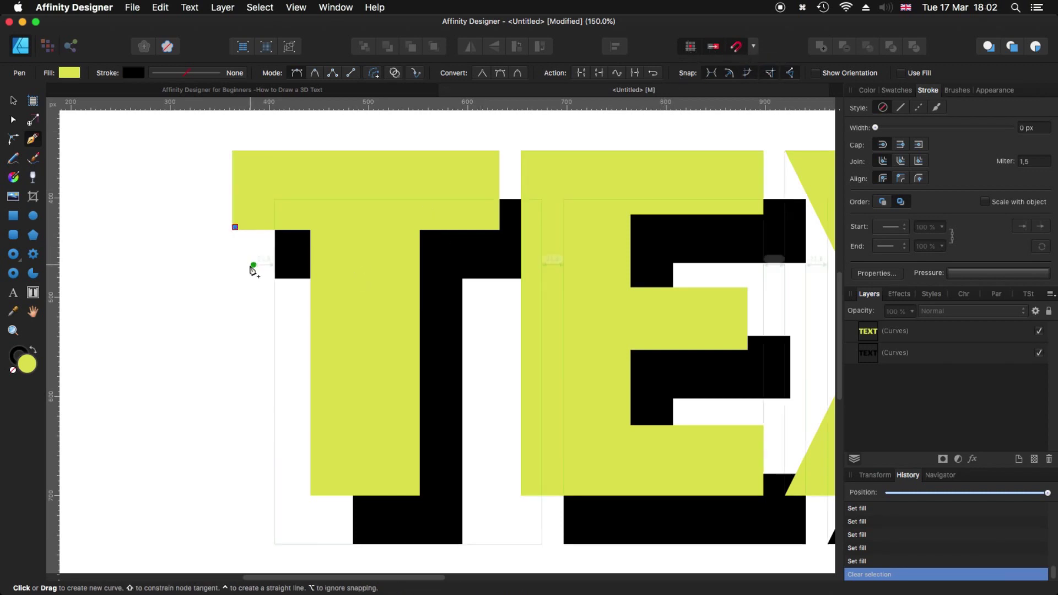
{"action": "key", "text": "super+z"}
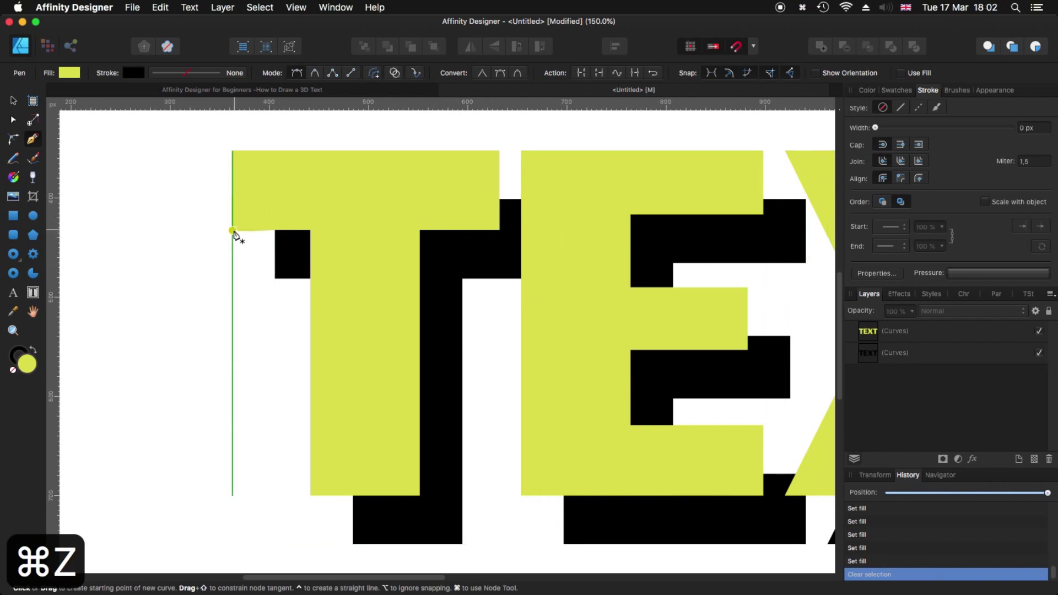
{"action": "left_click", "coordinate": [232, 231]}
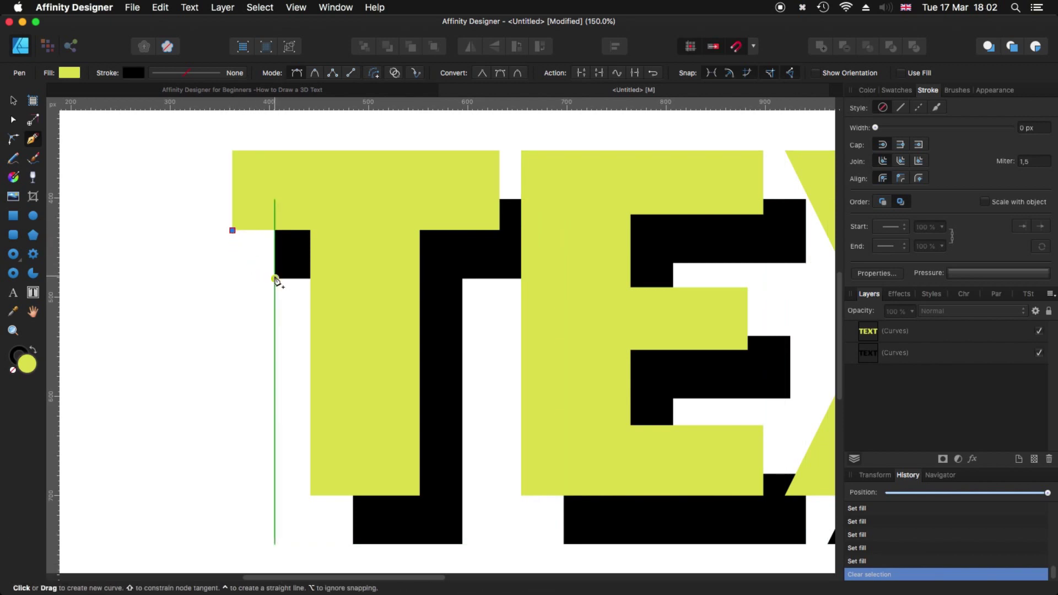
{"action": "left_click", "coordinate": [275, 279]}
{"action": "left_click", "coordinate": [344, 231]}
{"action": "left_click", "coordinate": [301, 189]}
{"action": "left_click", "coordinate": [232, 231]}
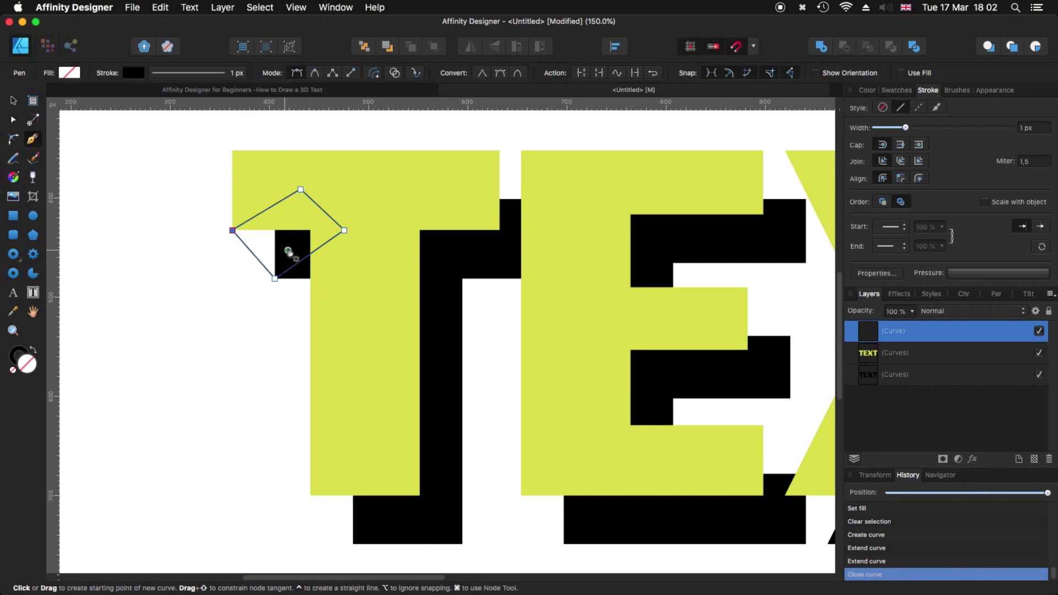
Draw a closed four-sided Pen shape joining the bottom-left stem corners of the first T's yellow and black copies
{"action": "scroll", "coordinate": [385, 359], "scroll_direction": "down", "scroll_amount": 5}
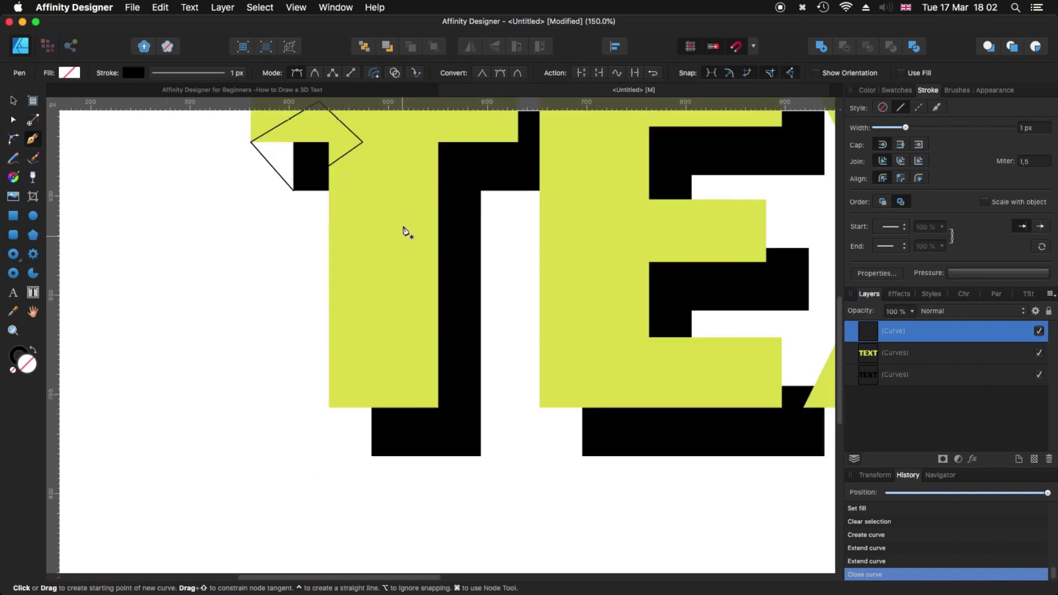
{"action": "left_click", "coordinate": [327, 364]}
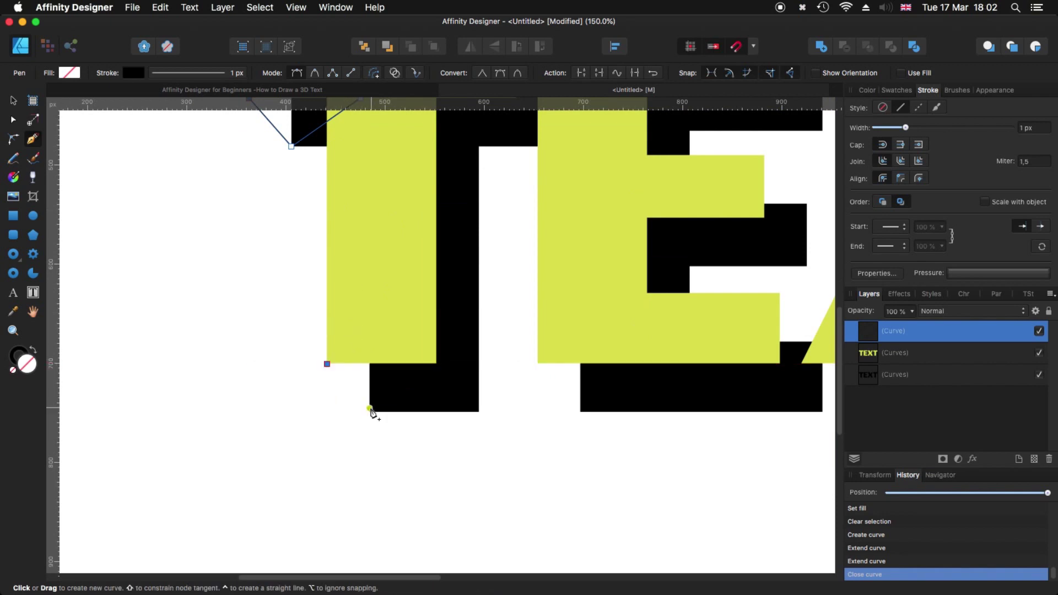
{"action": "left_click", "coordinate": [369, 412]}
{"action": "left_click", "coordinate": [421, 380]}
{"action": "left_click", "coordinate": [398, 320]}
{"action": "left_click", "coordinate": [328, 364]}
Draw a closed four-sided Pen shape connecting the top-right crossbar corners of the first T's yellow and black copies
{"action": "scroll", "coordinate": [428, 296], "scroll_direction": "up", "scroll_amount": 10}
{"action": "scroll", "coordinate": [428, 296], "scroll_direction": "right", "scroll_amount": 3}
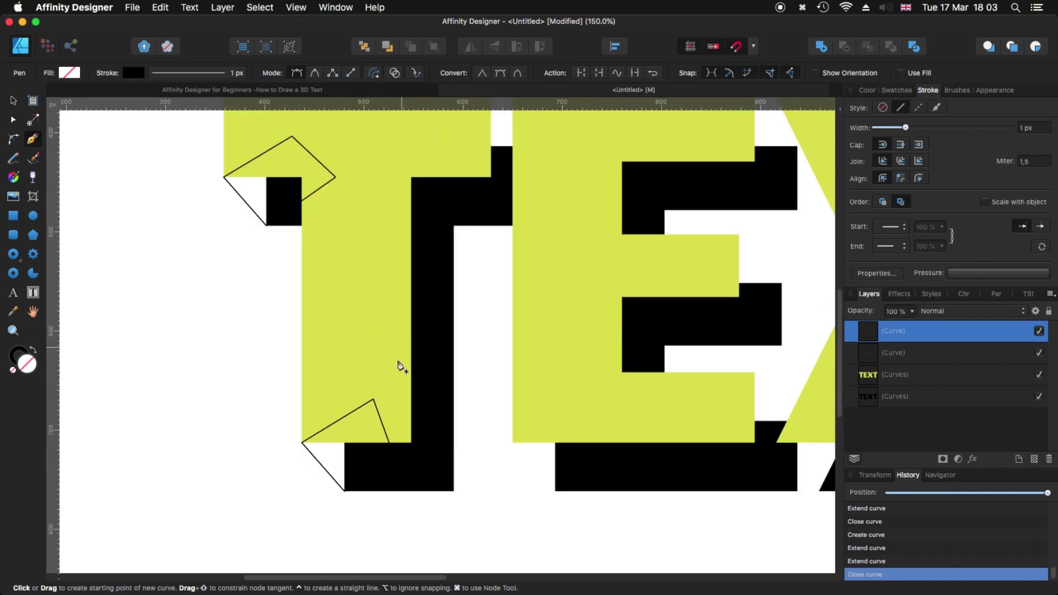
{"action": "left_click", "coordinate": [441, 238]}
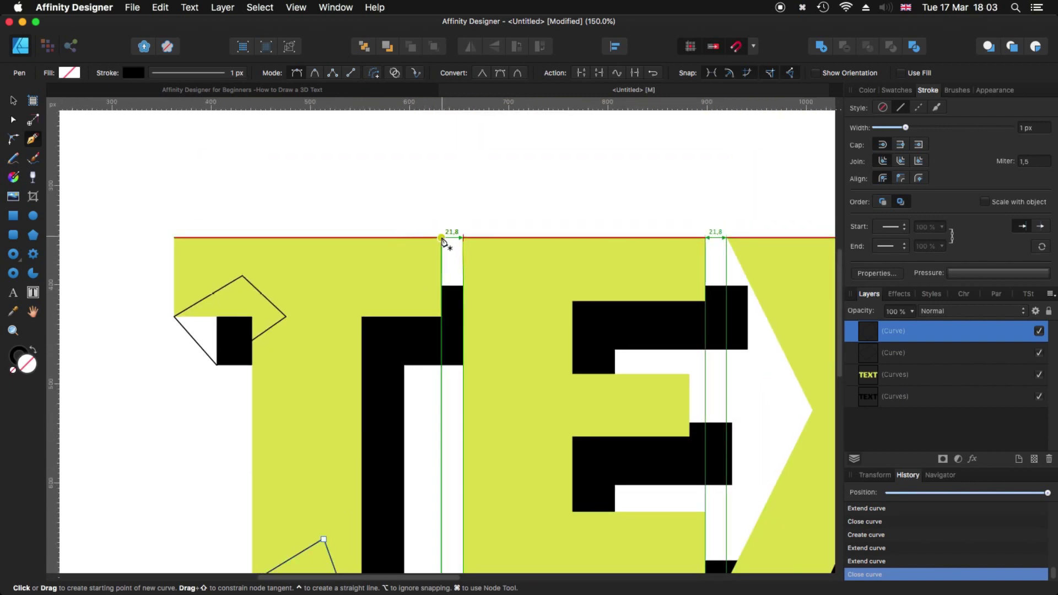
{"action": "left_click", "coordinate": [484, 286]}
{"action": "left_click", "coordinate": [445, 321]}
{"action": "left_click", "coordinate": [395, 302]}
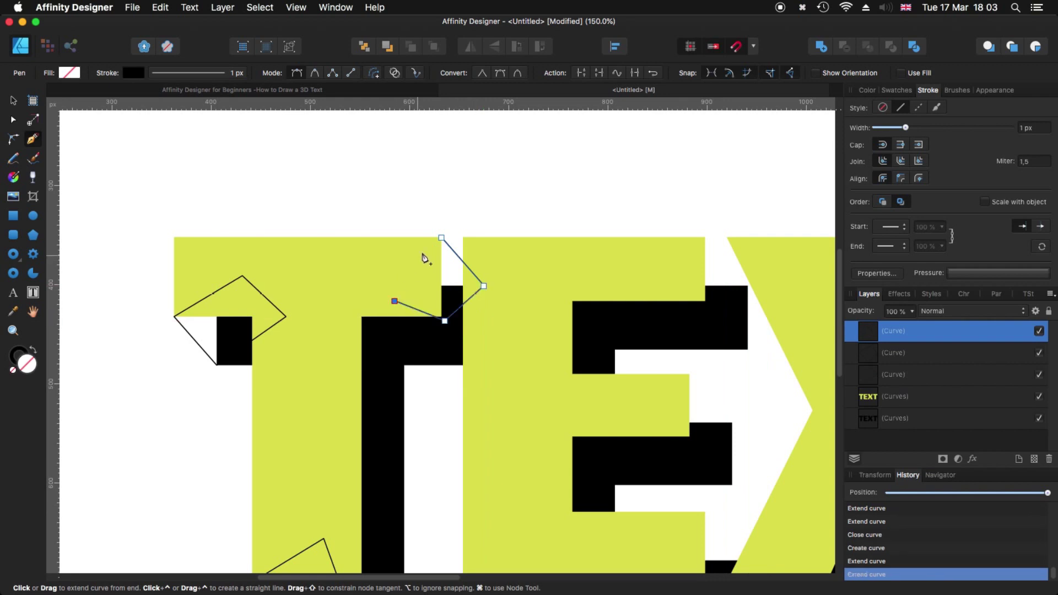
{"action": "left_click", "coordinate": [442, 238]}
Draw a closed four-sided Pen shape connecting the top-right corners of the E's upper arm on both copies
{"action": "scroll", "coordinate": [389, 307], "scroll_direction": "down", "scroll_amount": 5}
{"action": "scroll", "coordinate": [390, 307], "scroll_direction": "right", "scroll_amount": 5}
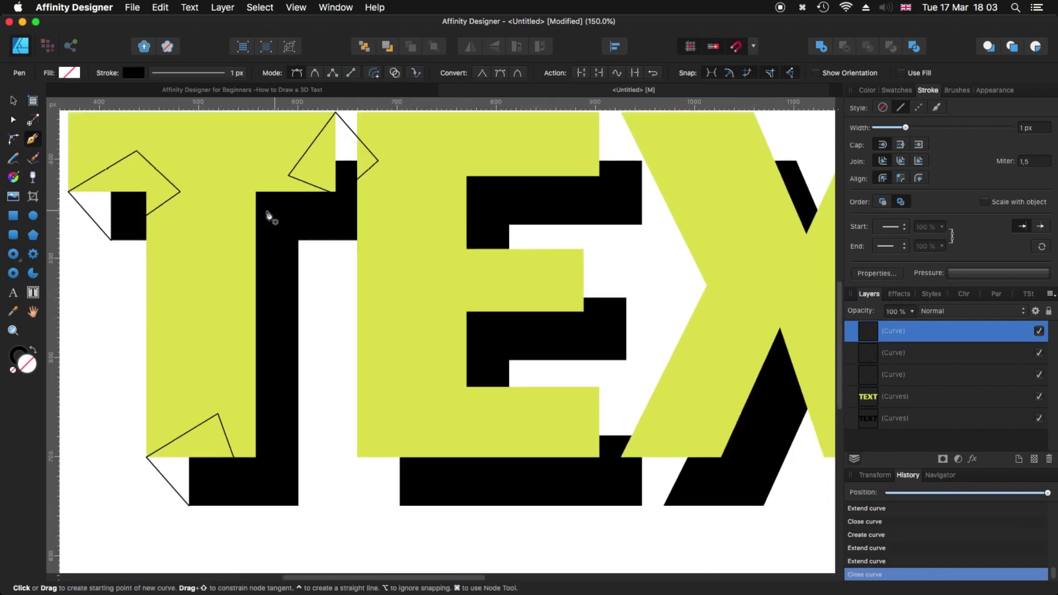
{"action": "scroll", "coordinate": [546, 200], "scroll_direction": "up", "scroll_amount": 5}
{"action": "scroll", "coordinate": [547, 200], "scroll_direction": "right", "scroll_amount": 5}
{"action": "left_click", "coordinate": [495, 210]}
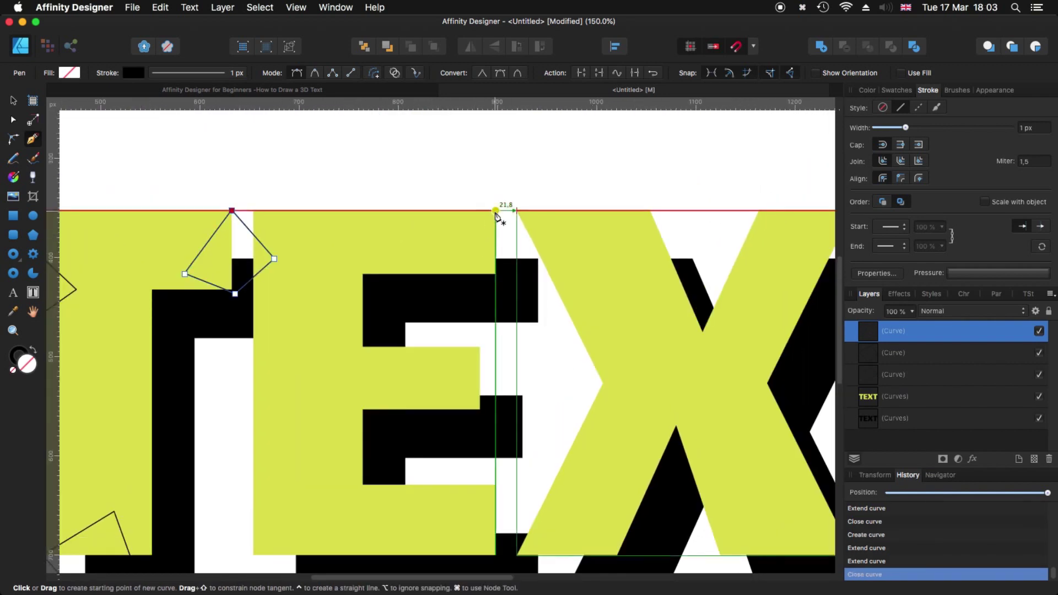
{"action": "left_click", "coordinate": [538, 259]}
{"action": "left_click", "coordinate": [480, 294]}
{"action": "left_click", "coordinate": [453, 252]}
{"action": "left_click", "coordinate": [495, 211]}
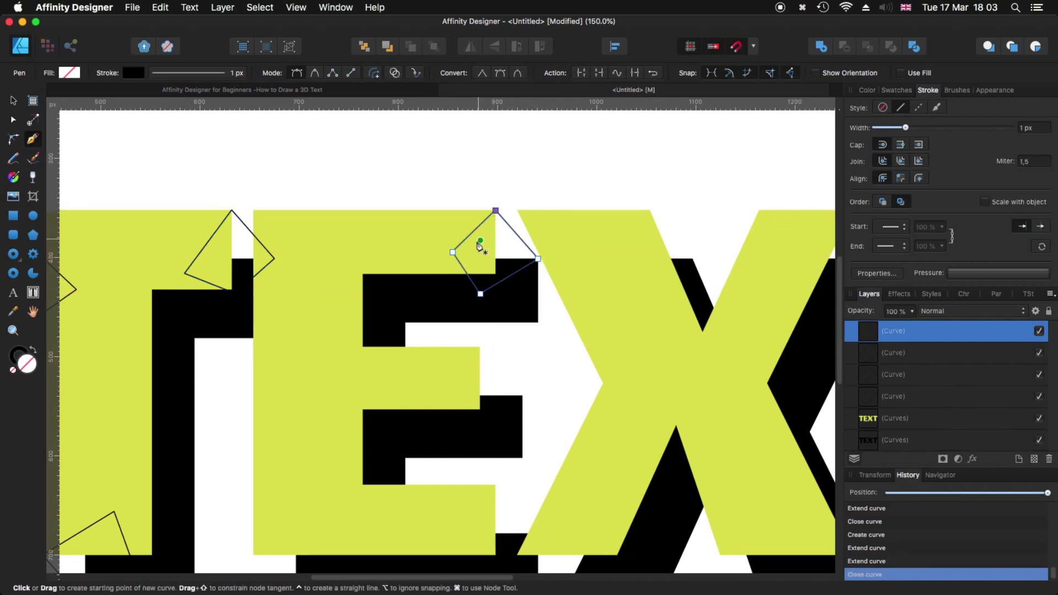
Bridge the upper-right corners of the E's middle arm on both copies with a closed four-sided Pen shape
{"action": "scroll", "coordinate": [503, 359], "scroll_direction": "down", "scroll_amount": 4}
{"action": "scroll", "coordinate": [503, 359], "scroll_direction": "right", "scroll_amount": 2}
{"action": "left_click", "coordinate": [453, 275]}
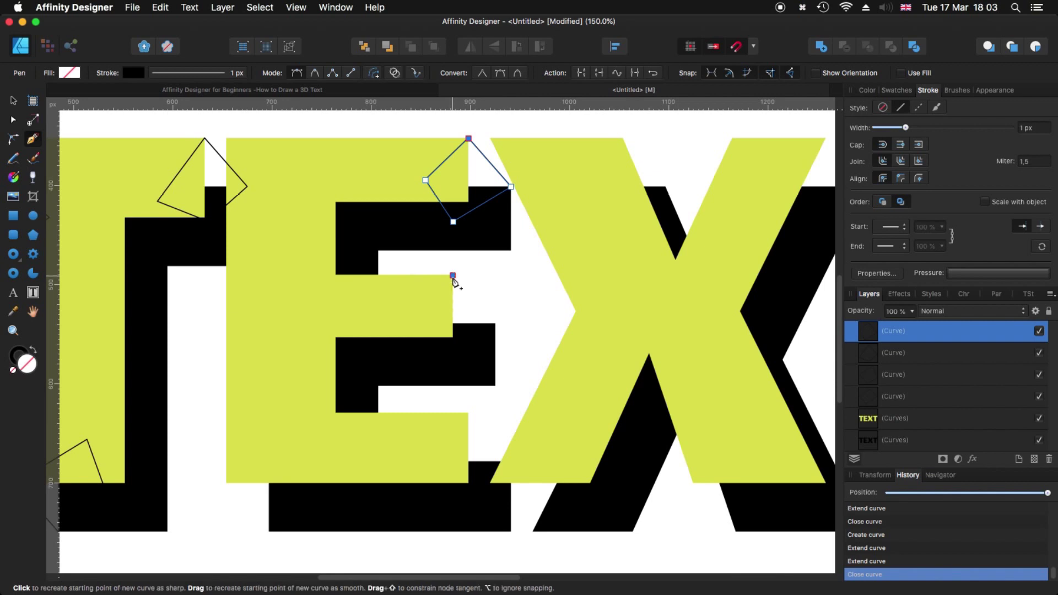
{"action": "left_click", "coordinate": [495, 323]}
{"action": "left_click", "coordinate": [468, 353]}
{"action": "left_click", "coordinate": [419, 337]}
{"action": "left_click", "coordinate": [453, 275]}
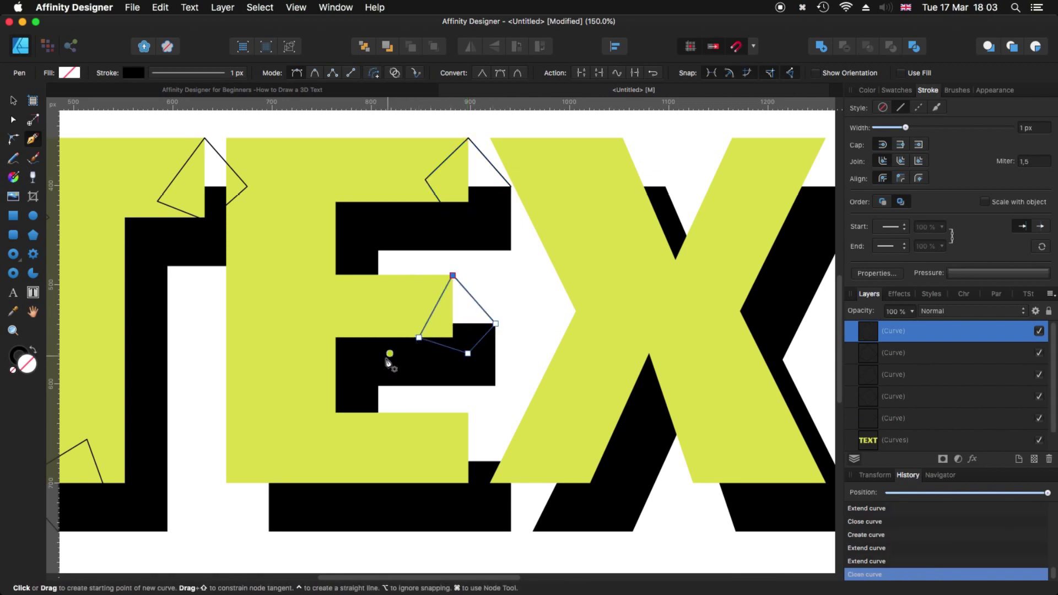
Bridge the upper-right corners of the E's lower arm on both copies with a closed four-sided Pen shape
{"action": "scroll", "coordinate": [391, 341], "scroll_direction": "down", "scroll_amount": 6}
{"action": "left_click", "coordinate": [473, 297]}
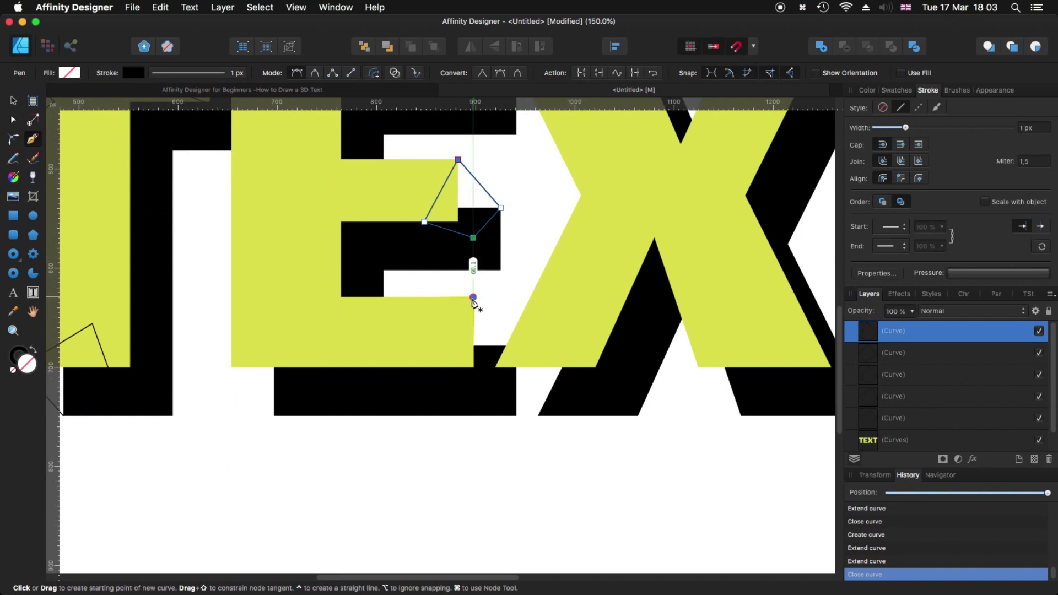
{"action": "left_click", "coordinate": [517, 346]}
{"action": "left_click", "coordinate": [506, 392]}
{"action": "left_click", "coordinate": [441, 380]}
{"action": "left_click", "coordinate": [473, 298]}
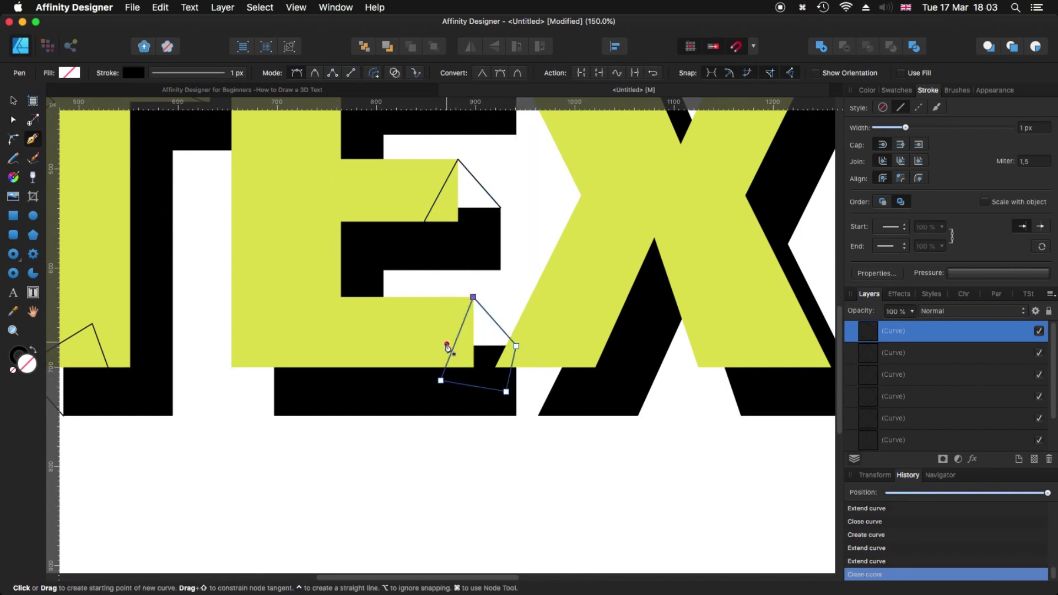
Draw a closed four-sided Pen shape joining the bottom-left corners of the E's yellow and black copies
{"action": "scroll", "coordinate": [362, 386], "scroll_direction": "down", "scroll_amount": 3}
{"action": "scroll", "coordinate": [361, 386], "scroll_direction": "left", "scroll_amount": 5}
{"action": "left_click", "coordinate": [329, 306]}
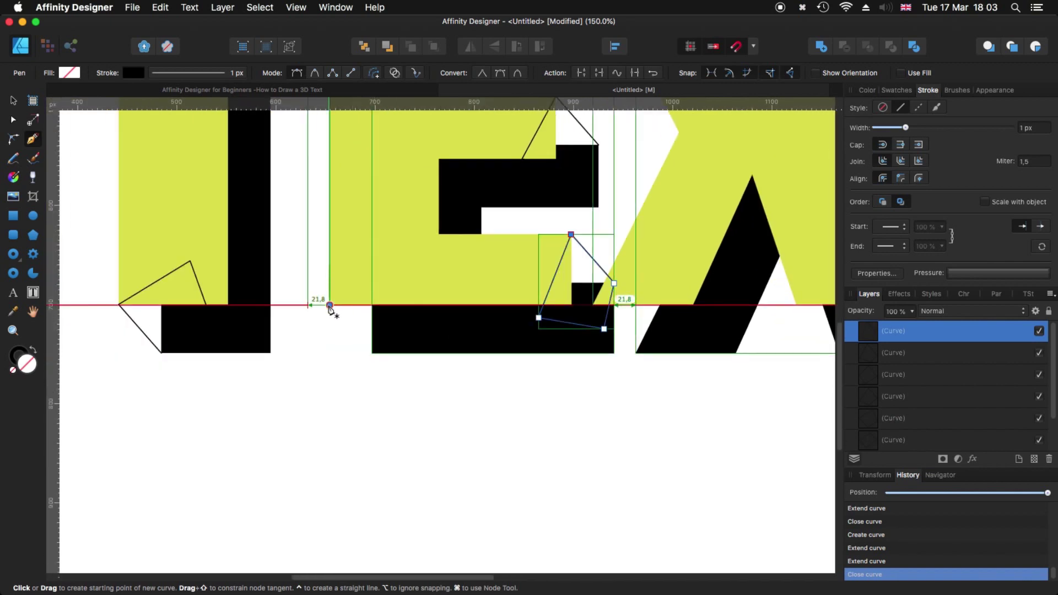
{"action": "left_click", "coordinate": [372, 353]}
{"action": "left_click", "coordinate": [406, 329]}
{"action": "left_click", "coordinate": [388, 270]}
{"action": "left_click", "coordinate": [329, 305]}
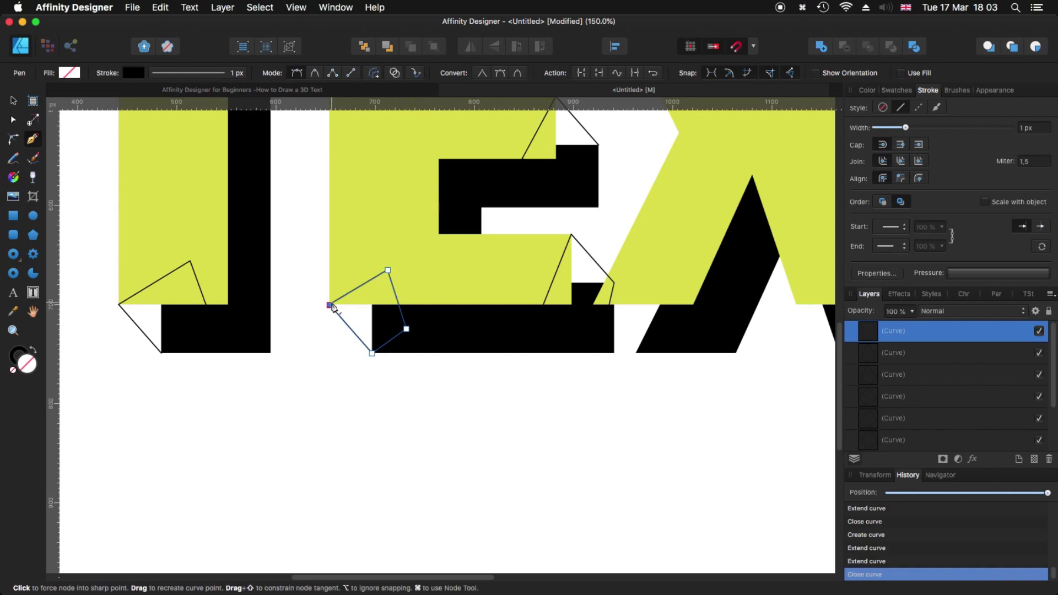
Draw a closed four-sided Pen shape joining the bottom-left corners of the X's left leg on both copies
{"action": "scroll", "coordinate": [491, 276], "scroll_direction": "right", "scroll_amount": 5}
{"action": "scroll", "coordinate": [491, 276], "scroll_direction": "up", "scroll_amount": 1}
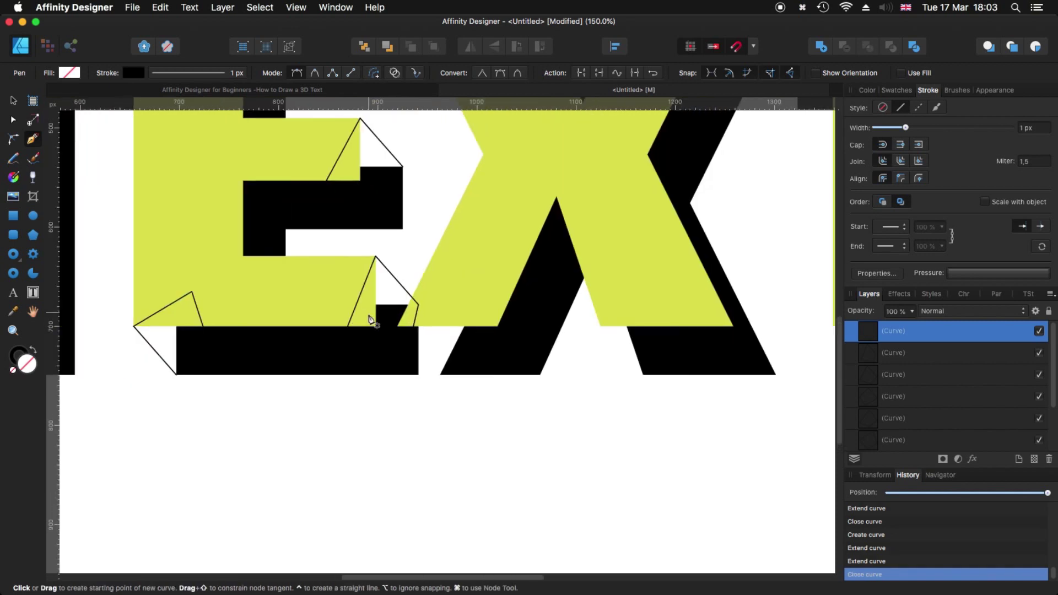
{"action": "left_click", "coordinate": [397, 328]}
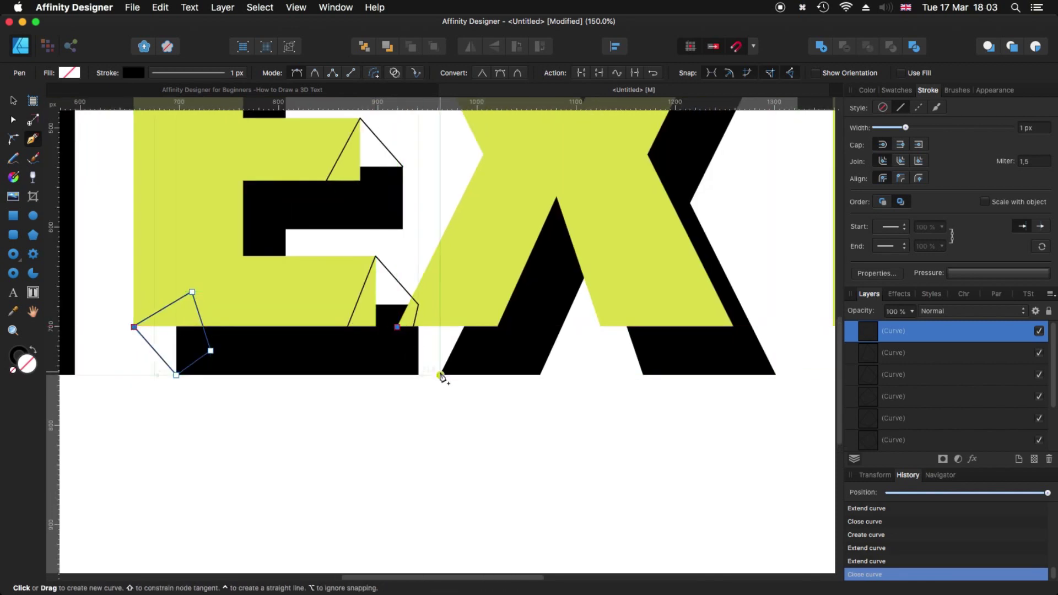
{"action": "left_click", "coordinate": [440, 375]}
{"action": "left_click", "coordinate": [498, 351]}
{"action": "left_click", "coordinate": [467, 284]}
{"action": "left_click", "coordinate": [397, 328]}
Draw a closed four-sided Pen shape joining the bottom-left corners of the X's right leg on both copies
{"action": "scroll", "coordinate": [496, 308], "scroll_direction": "right", "scroll_amount": 5}
{"action": "scroll", "coordinate": [496, 308], "scroll_direction": "down", "scroll_amount": 2}
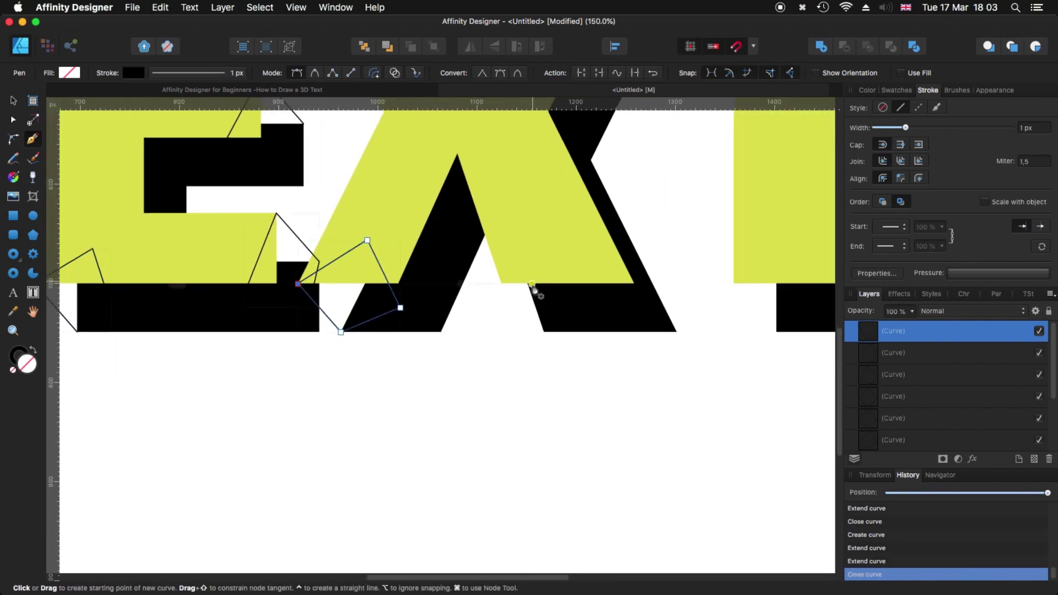
{"action": "left_click", "coordinate": [502, 285]}
{"action": "left_click", "coordinate": [544, 332]}
{"action": "left_click", "coordinate": [583, 260]}
{"action": "left_click", "coordinate": [533, 240]}
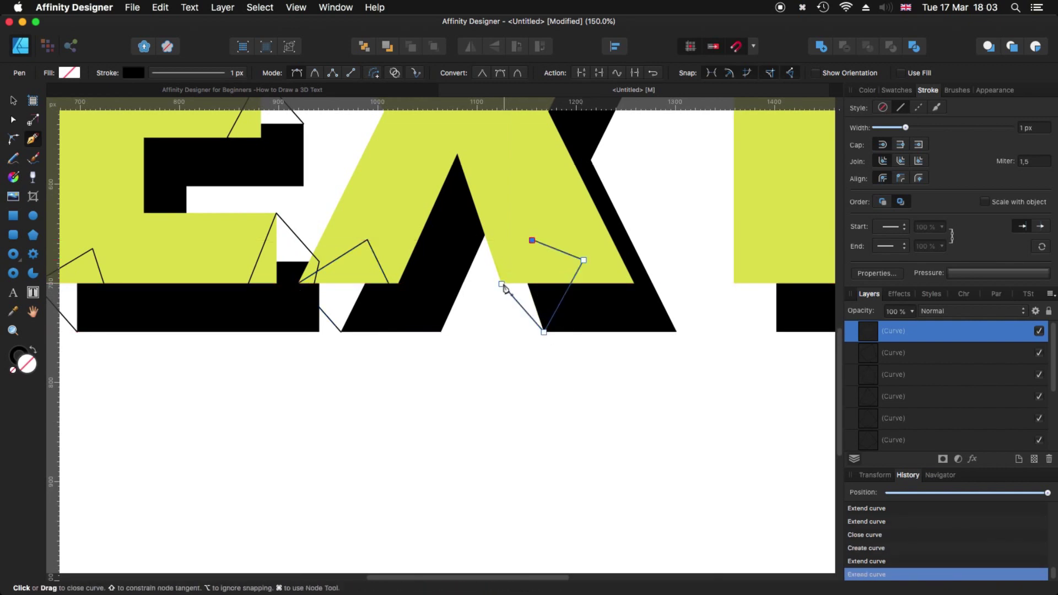
{"action": "left_click", "coordinate": [501, 285]}
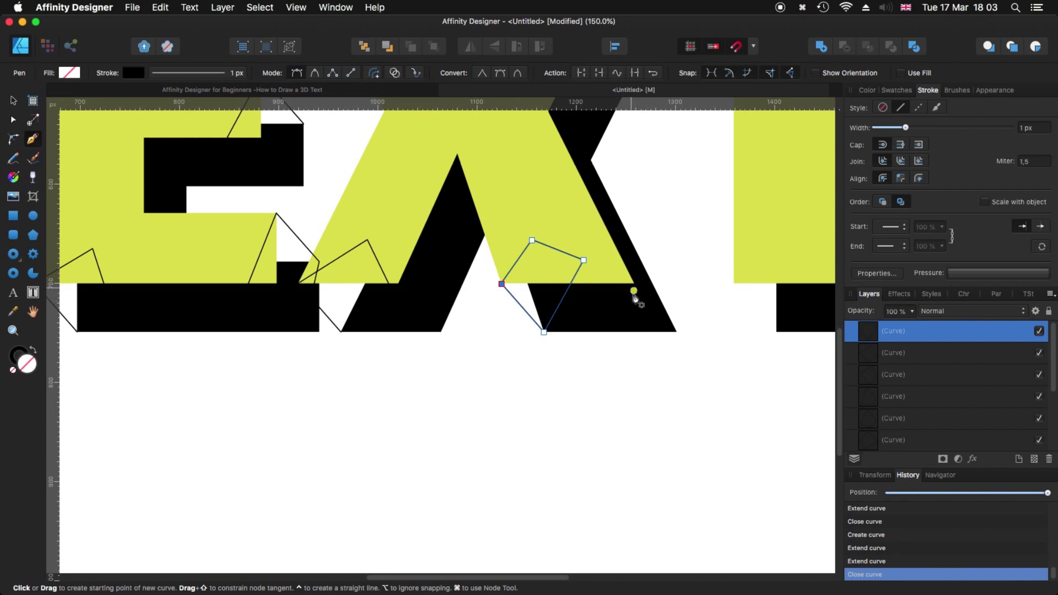
Connect the top-right corners of the X's upper-left arm on both copies with a closed four-sided Pen shape
{"action": "scroll", "coordinate": [531, 492], "scroll_direction": "up", "scroll_amount": 9}
{"action": "scroll", "coordinate": [531, 491], "scroll_direction": "right", "scroll_amount": 2}
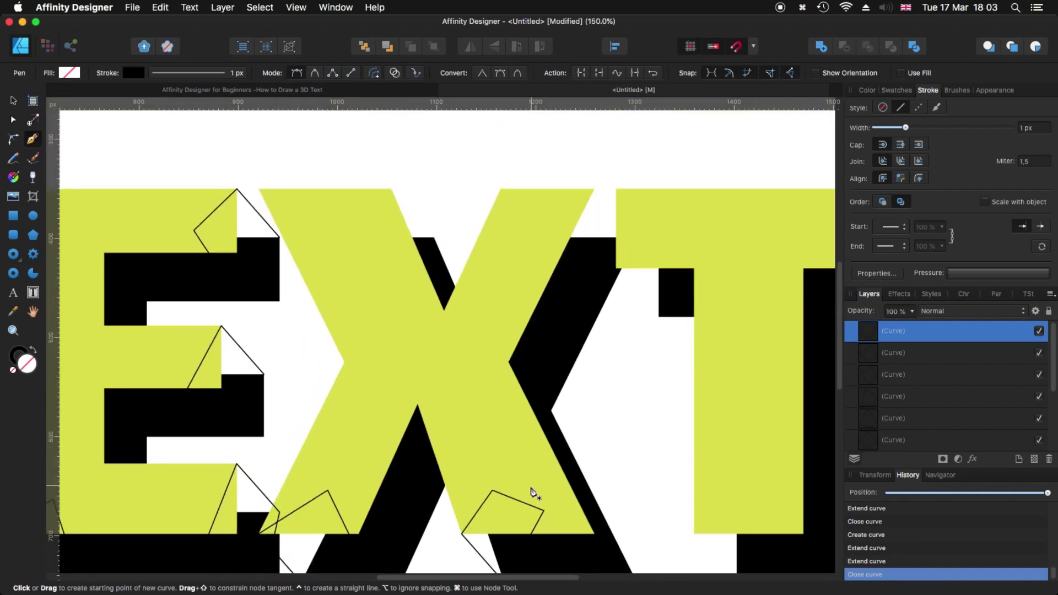
{"action": "left_click", "coordinate": [389, 184]}
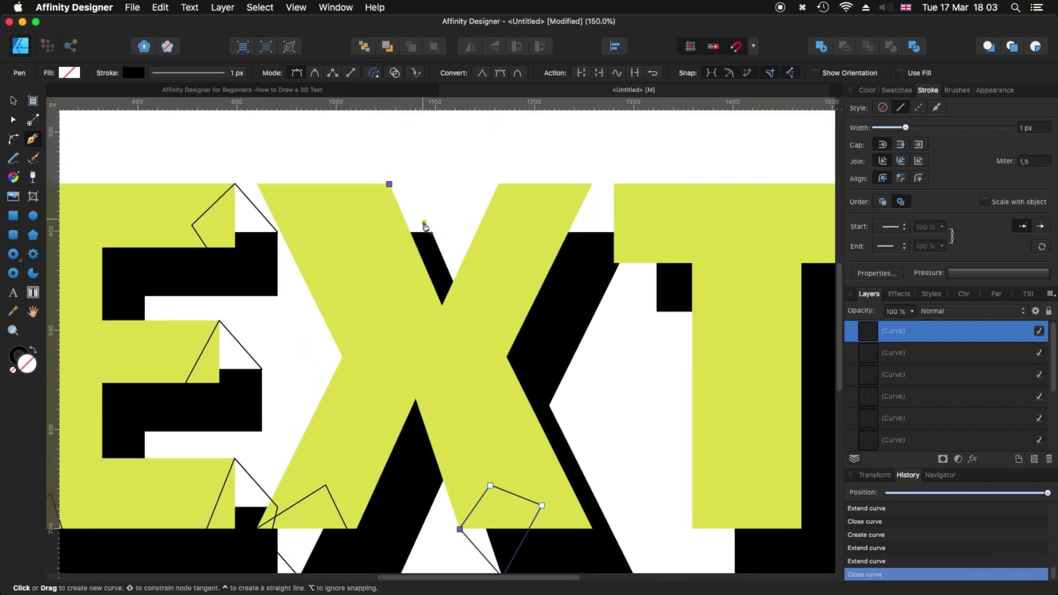
{"action": "left_click", "coordinate": [432, 233]}
{"action": "left_click", "coordinate": [393, 267]}
{"action": "left_click", "coordinate": [349, 226]}
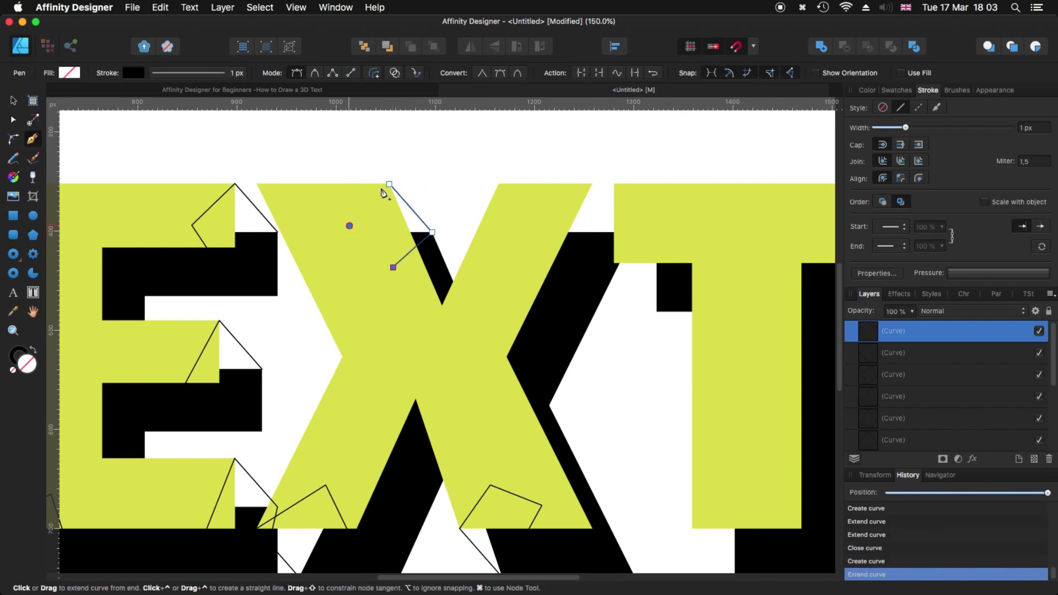
{"action": "left_click", "coordinate": [389, 184]}
Connect the top-right corners of the X's upper-right arm on both copies with a closed four-sided Pen shape
{"action": "scroll", "coordinate": [484, 328], "scroll_direction": "right", "scroll_amount": 4}
{"action": "scroll", "coordinate": [484, 328], "scroll_direction": "up", "scroll_amount": 1}
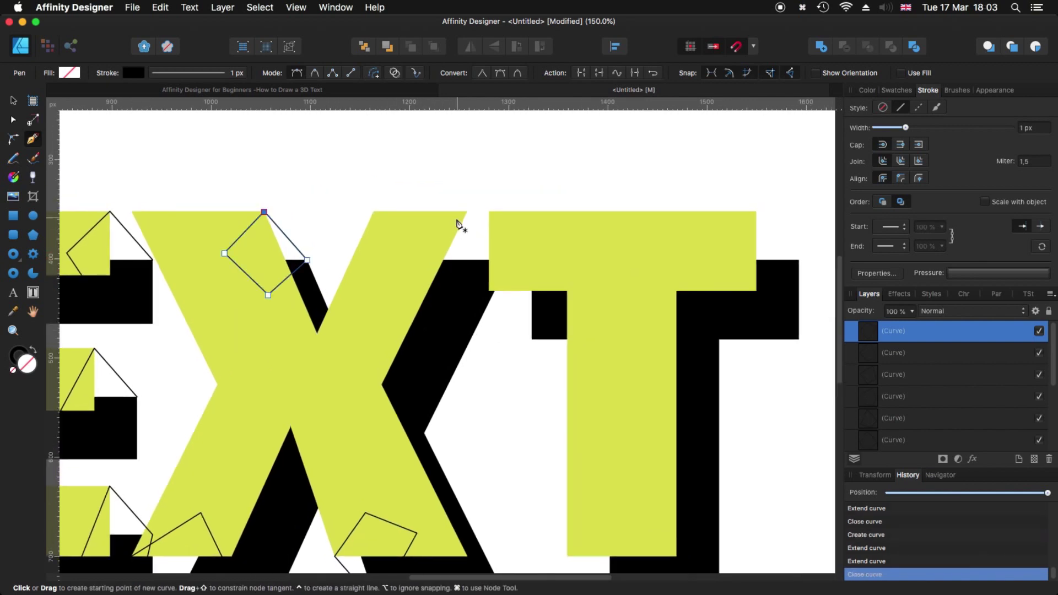
{"action": "left_click", "coordinate": [467, 212]}
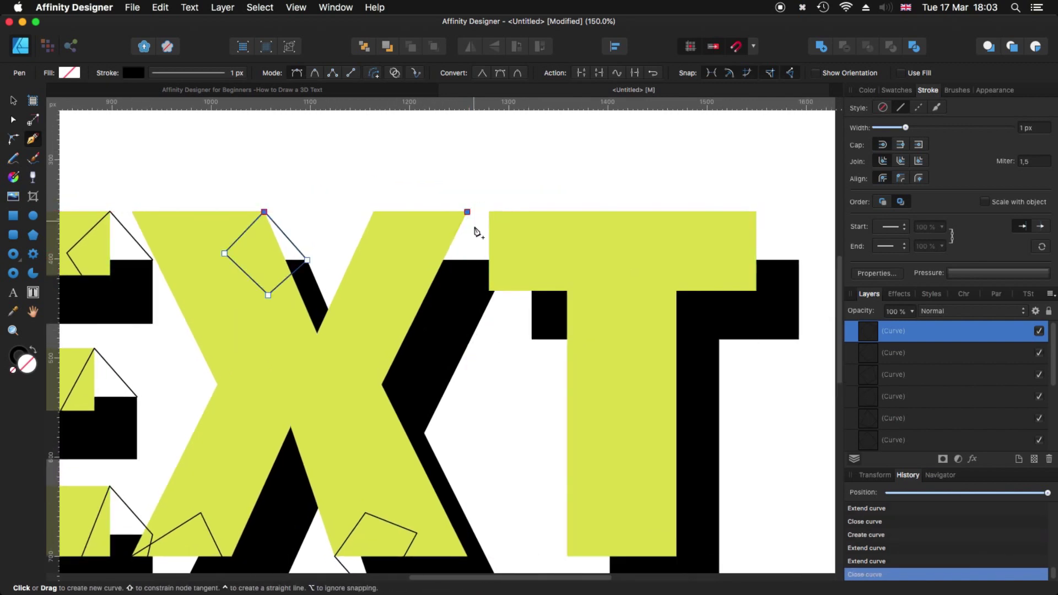
{"action": "left_click", "coordinate": [511, 259]}
{"action": "left_click", "coordinate": [441, 295]}
{"action": "left_click", "coordinate": [400, 260]}
{"action": "left_click", "coordinate": [468, 212]}
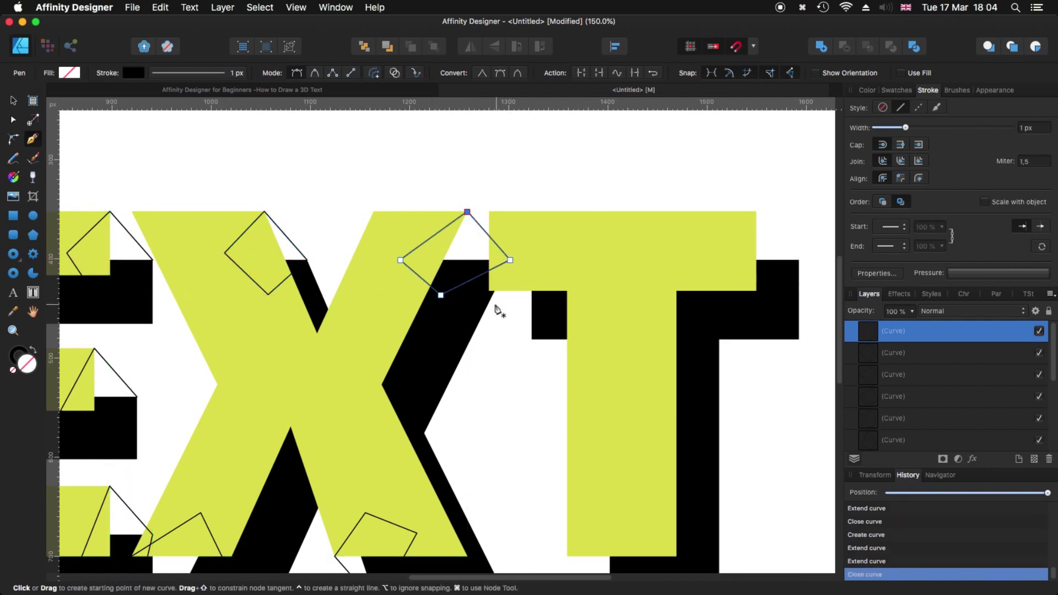
Draw a closed four-sided Pen shape bridging the lower-left crossbar corners of the last T's yellow and black copies
{"action": "left_click", "coordinate": [488, 291]}
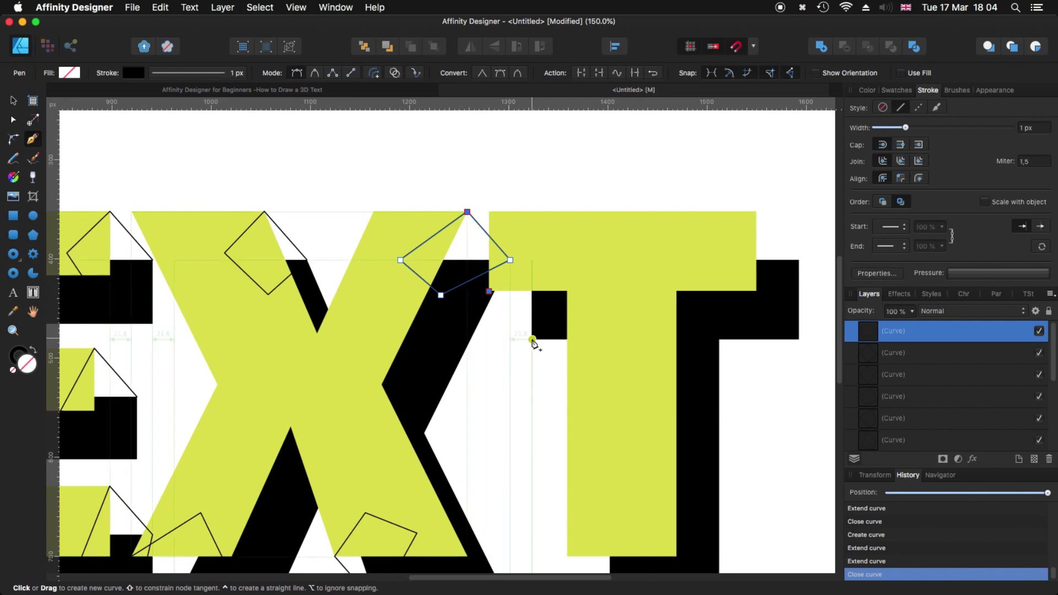
{"action": "left_click_drag", "start_coordinate": [532, 339], "coordinate": [589, 305]}
{"action": "left_click", "coordinate": [575, 251]}
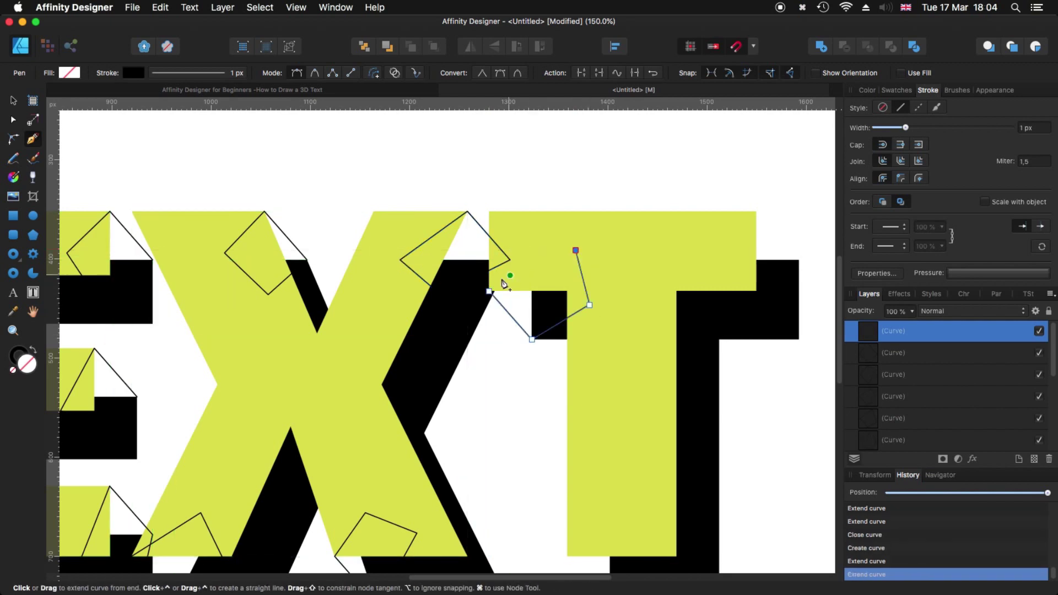
{"action": "left_click", "coordinate": [489, 291]}
{"action": "scroll", "coordinate": [477, 277], "scroll_direction": "down", "scroll_amount": 1}
{"action": "scroll", "coordinate": [477, 278], "scroll_direction": "right", "scroll_amount": 1}
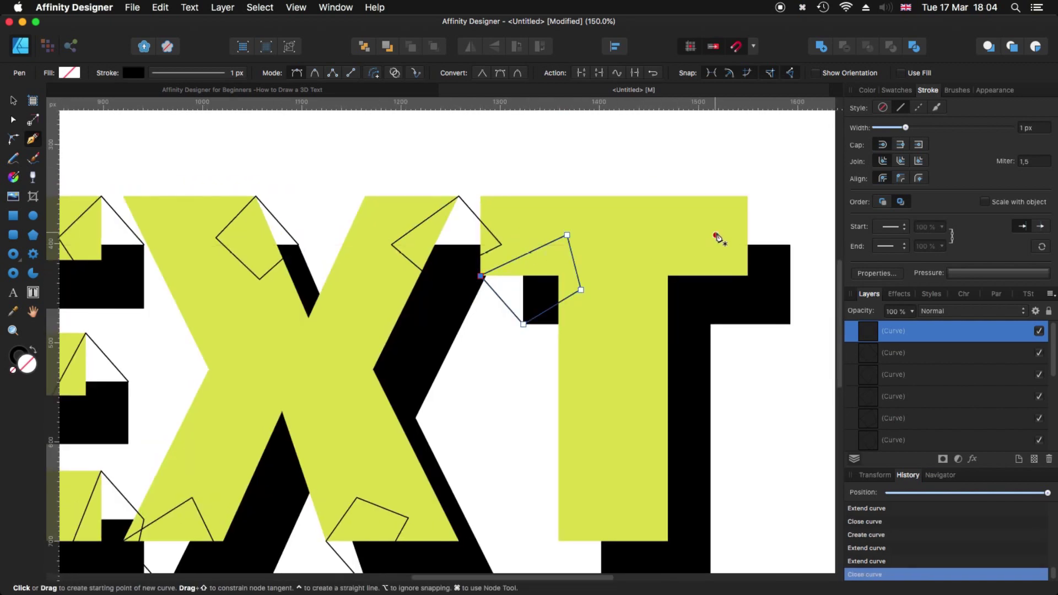
Draw a closed four-sided Pen shape joining the top-right crossbar corners of the last T's yellow and black copies
{"action": "scroll", "coordinate": [720, 236], "scroll_direction": "right", "scroll_amount": 5}
{"action": "scroll", "coordinate": [720, 236], "scroll_direction": "up", "scroll_amount": 2}
{"action": "left_click", "coordinate": [534, 255]}
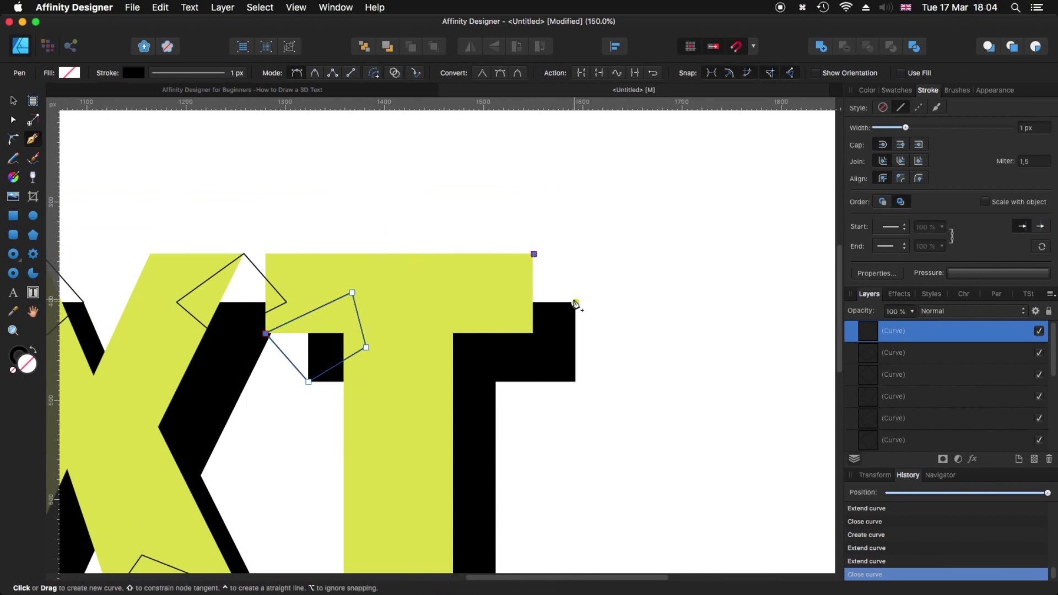
{"action": "left_click", "coordinate": [507, 354]}
{"action": "left_click", "coordinate": [471, 309]}
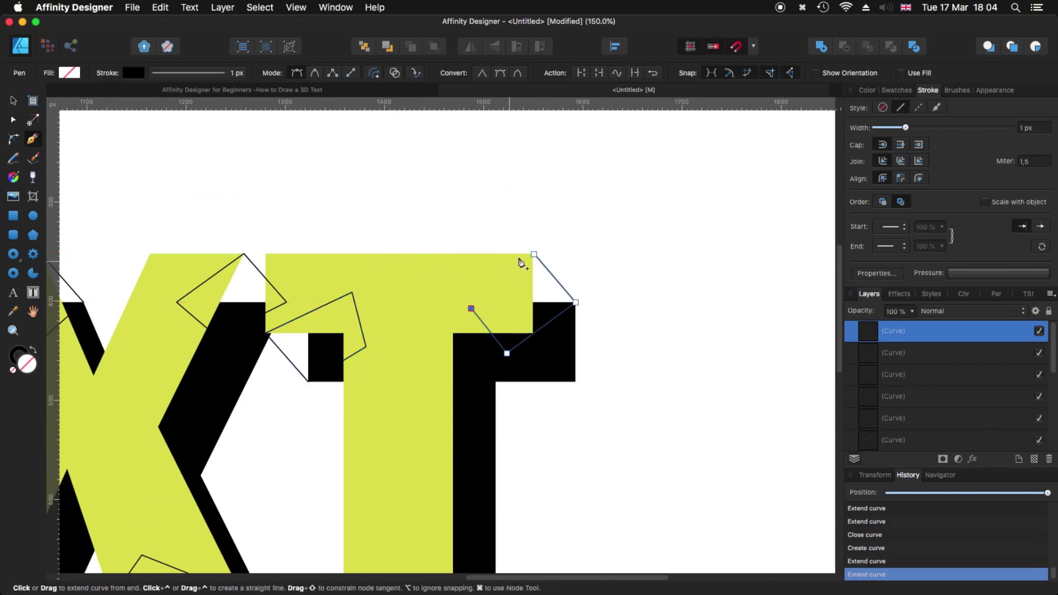
{"action": "left_click", "coordinate": [534, 254]}
Connect the bottom-left stem corners of the last T on both copies with a closed Pen shape
{"action": "scroll", "coordinate": [466, 318], "scroll_direction": "down", "scroll_amount": 5}
{"action": "scroll", "coordinate": [465, 319], "scroll_direction": "left", "scroll_amount": 1}
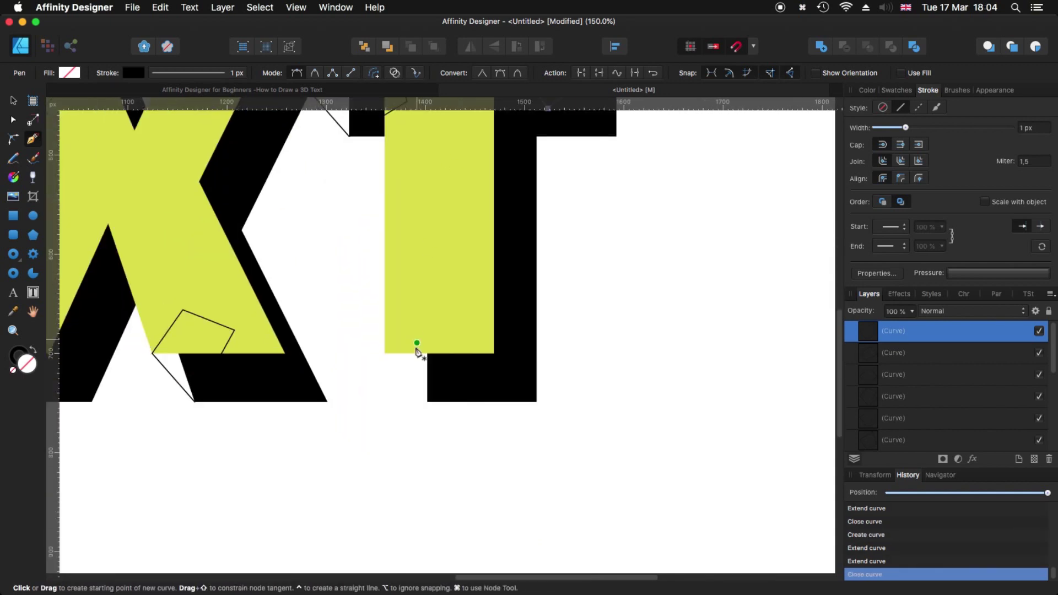
{"action": "left_click", "coordinate": [384, 355]}
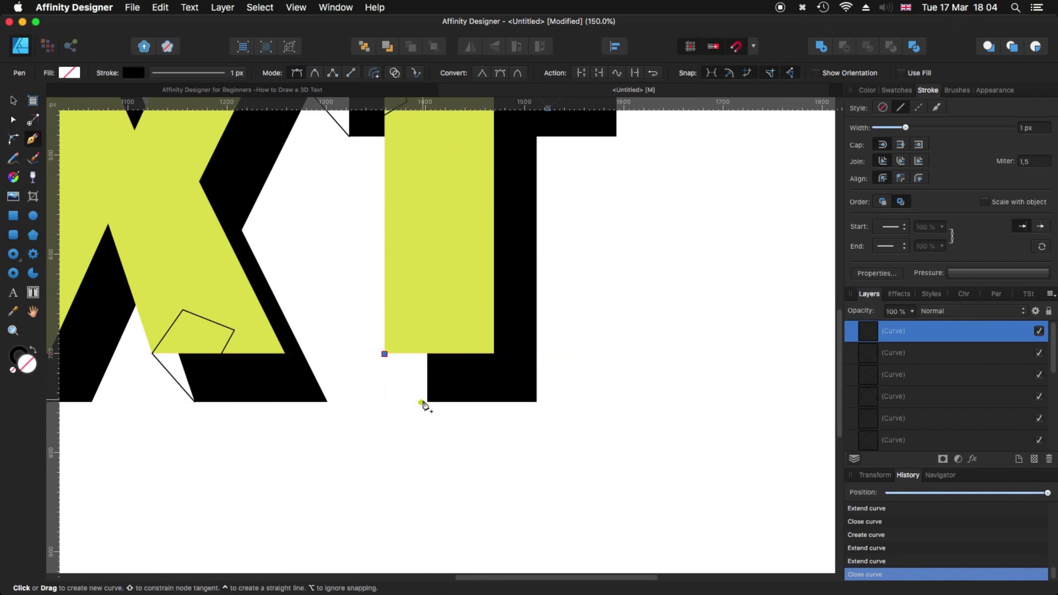
{"action": "left_click", "coordinate": [427, 402]}
{"action": "left_click", "coordinate": [476, 366]}
{"action": "left_click", "coordinate": [448, 301]}
{"action": "left_click", "coordinate": [385, 354]}
Select all the Pen connector curves above the two TEXT layers and merge them into one shape with Add
{"action": "scroll", "coordinate": [593, 287], "scroll_direction": "up", "scroll_amount": 3}
{"action": "scroll", "coordinate": [593, 287], "scroll_direction": "left", "scroll_amount": 6}
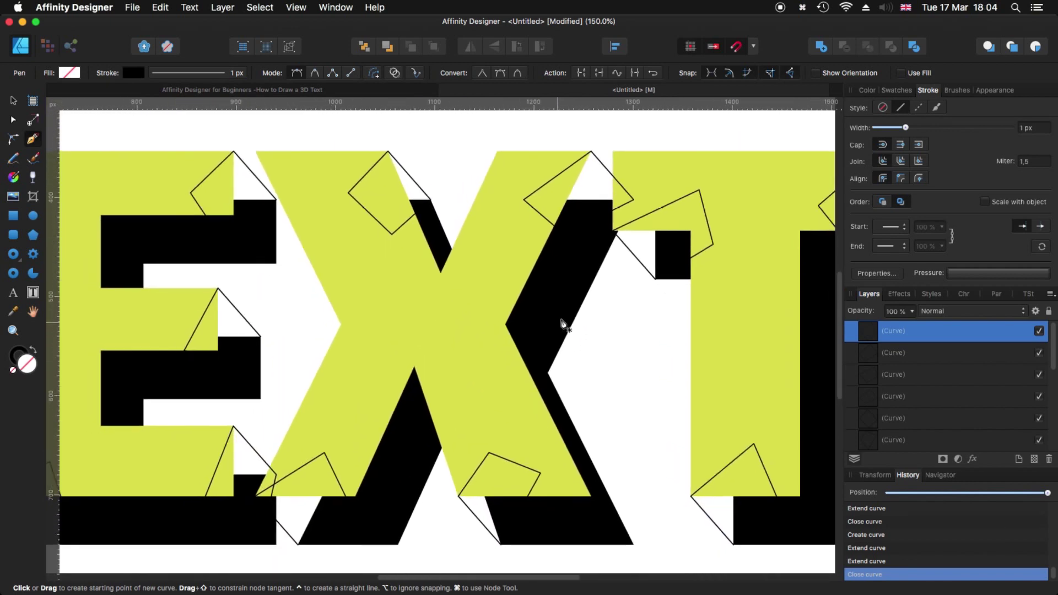
{"action": "scroll", "coordinate": [562, 320], "scroll_direction": "left", "scroll_amount": 3}
{"action": "scroll", "coordinate": [279, 397], "scroll_direction": "down", "scroll_amount": 4}
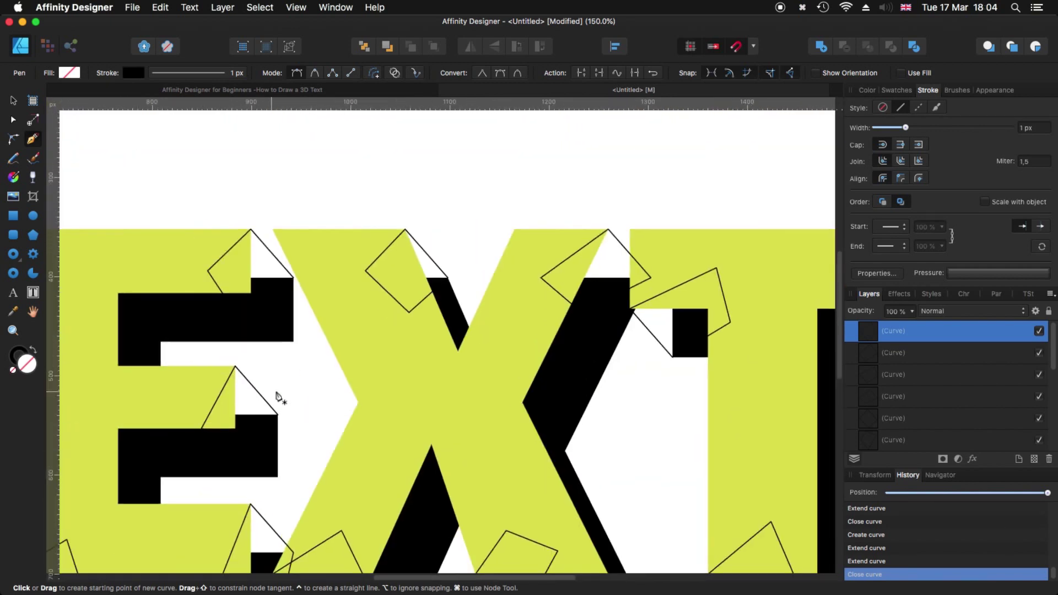
{"action": "scroll", "coordinate": [460, 147], "scroll_direction": "left", "scroll_amount": 2}
{"action": "scroll", "coordinate": [590, 130], "scroll_direction": "left", "scroll_amount": 2}
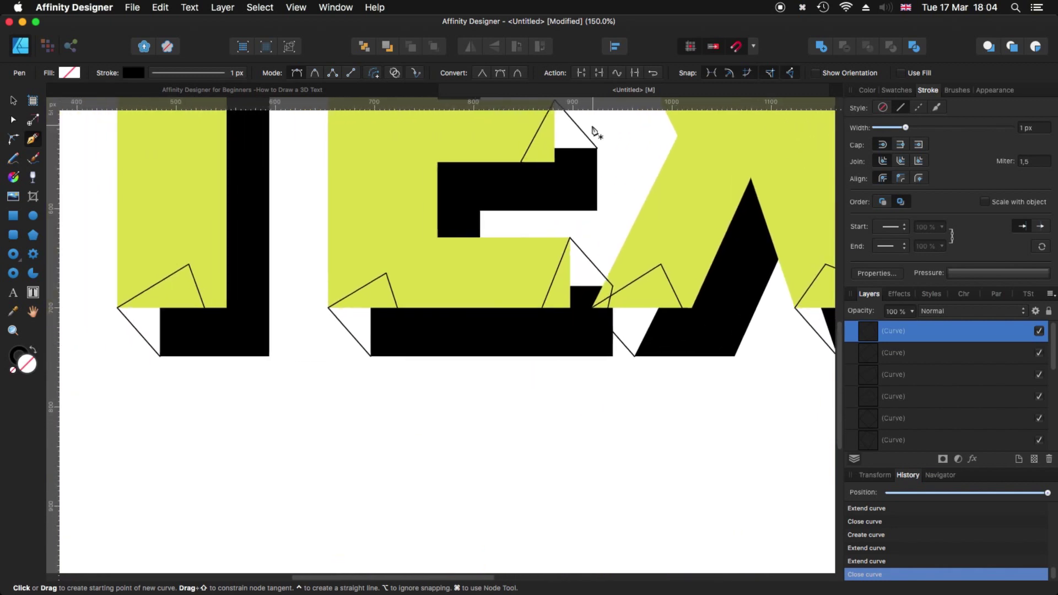
{"action": "scroll", "coordinate": [550, 198], "scroll_direction": "up", "scroll_amount": 3}
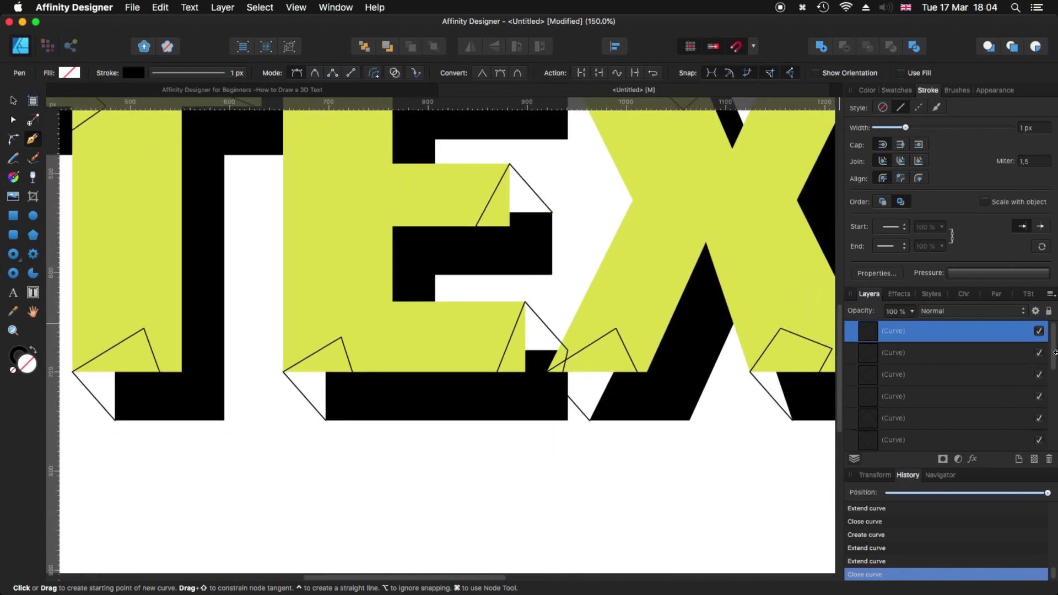
{"action": "left_click_drag", "start_coordinate": [1053, 357], "coordinate": [1054, 349]}
{"action": "scroll", "coordinate": [921, 401], "scroll_direction": "down", "scroll_amount": 5}
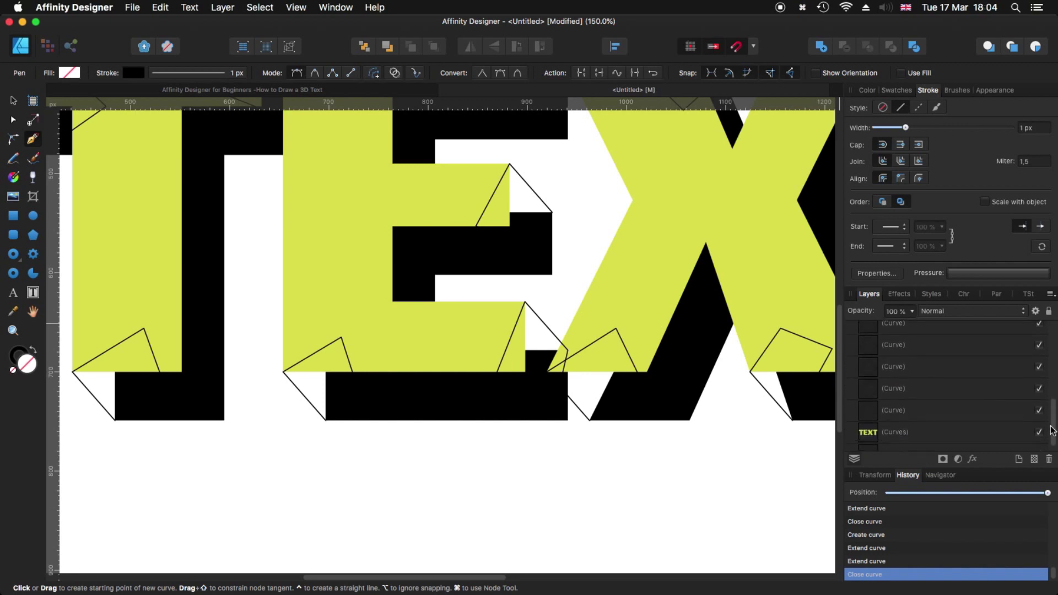
{"action": "left_click", "coordinate": [876, 402], "text": "shift"}
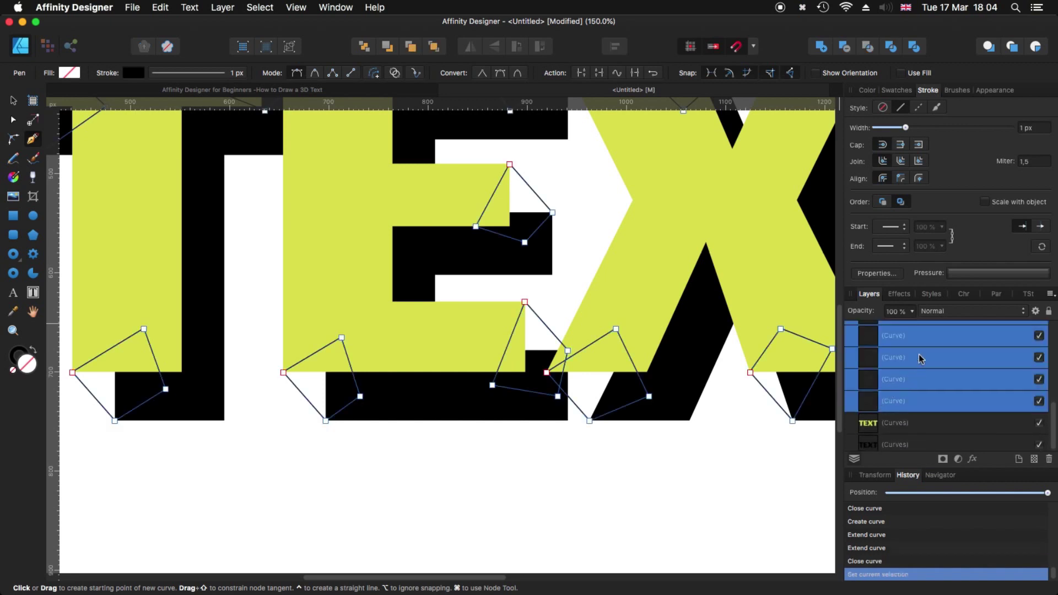
{"action": "left_click", "coordinate": [821, 49]}
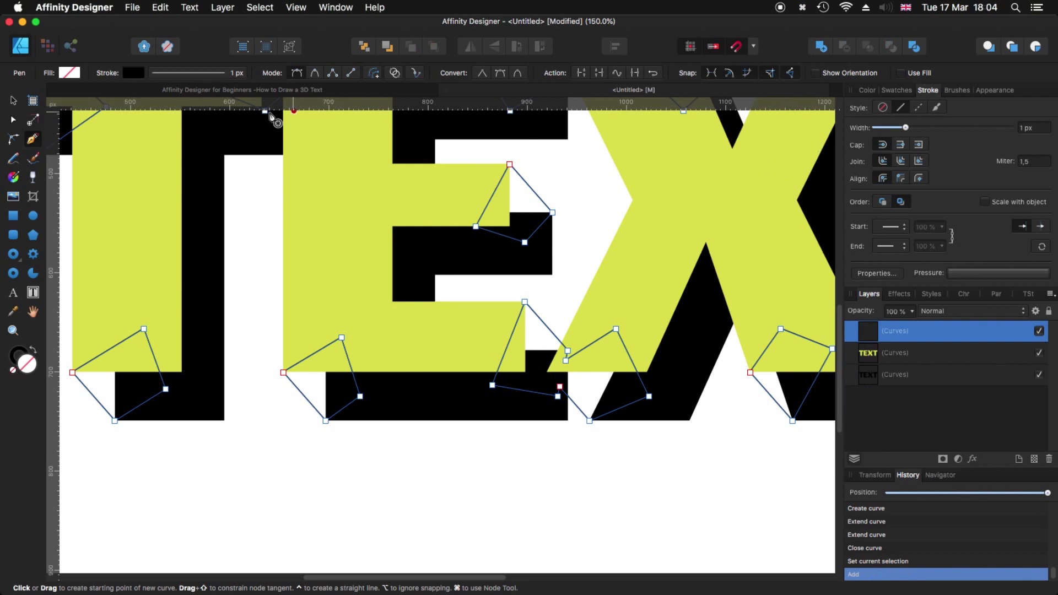
Fill the merged connector shapes with black and combine them with the black TEXT copy using Add
{"action": "left_click", "coordinate": [70, 74]}
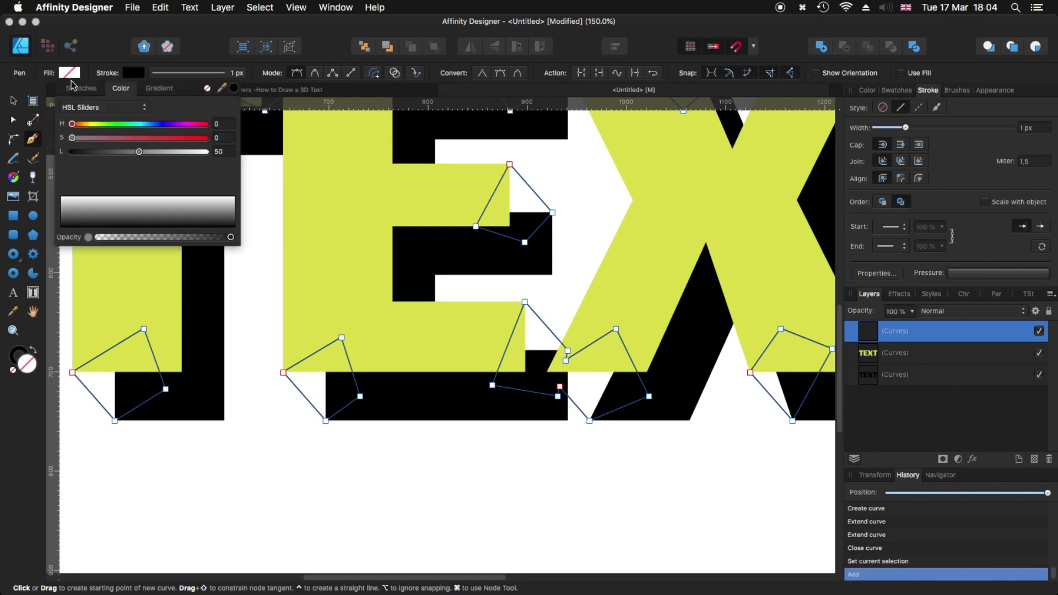
{"action": "left_click", "coordinate": [233, 89]}
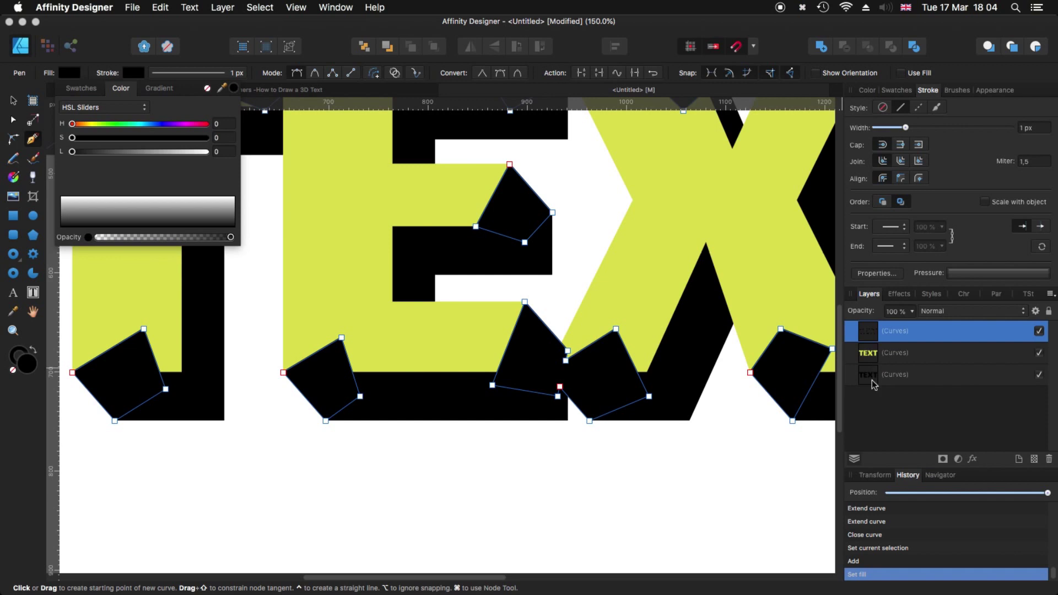
{"action": "left_click", "coordinate": [872, 380]}
{"action": "left_click", "coordinate": [876, 380], "text": "super"}
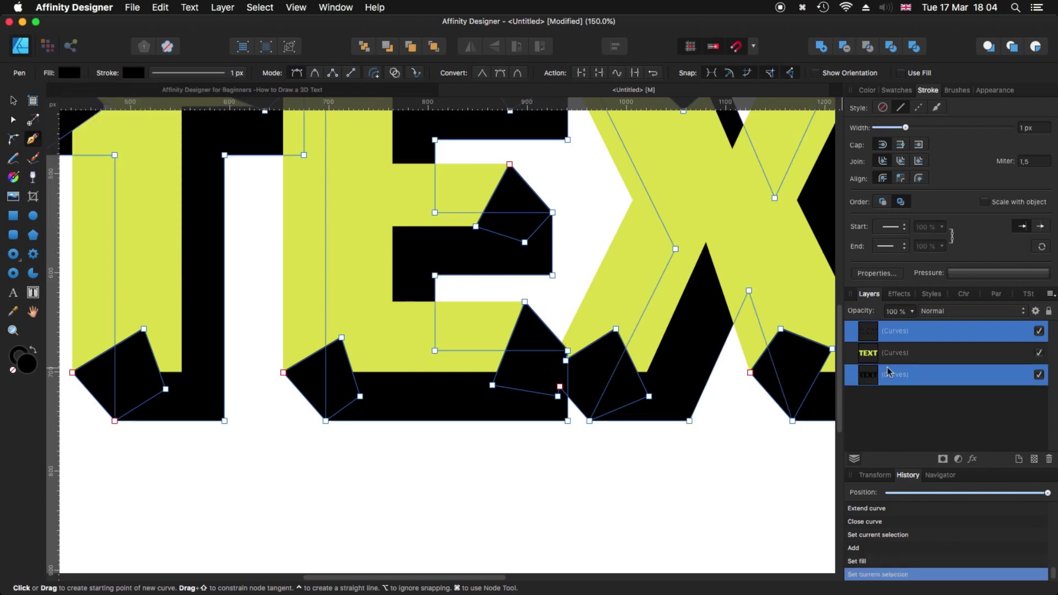
{"action": "left_click", "coordinate": [821, 47]}
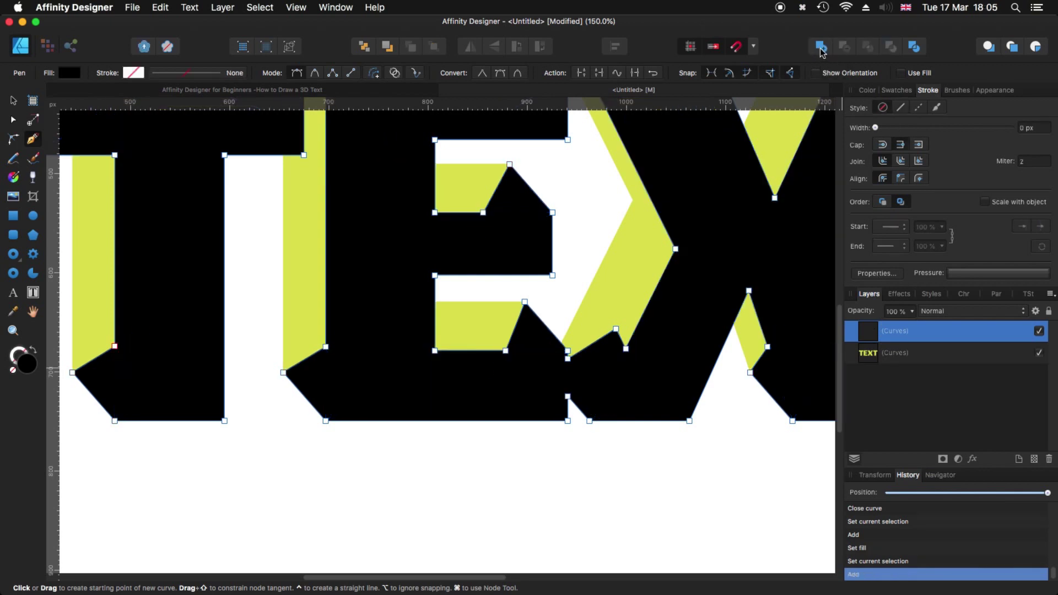
Place the combined black shape behind the yellow-green TEXT in the layer order and clear the selection
{"action": "left_click_drag", "start_coordinate": [873, 359], "coordinate": [865, 380]}
{"action": "left_click", "coordinate": [606, 490]}
{"action": "key", "text": "super+z"}
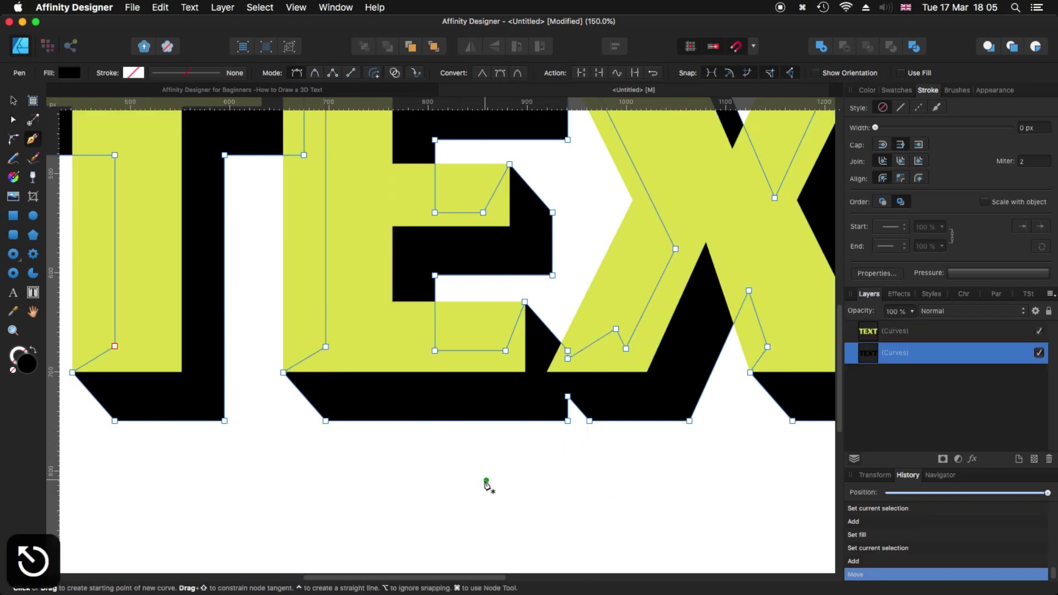
{"action": "left_click", "coordinate": [12, 101]}
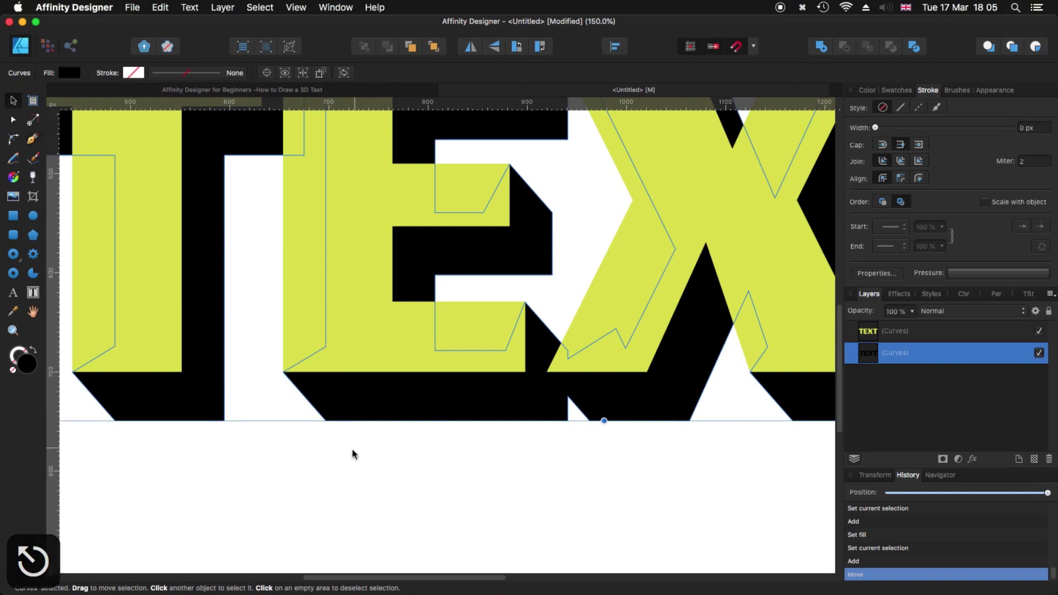
{"action": "left_click", "coordinate": [361, 474]}
Examine the whole block lettering at 75% zoom, checking the black sides around each letter
{"action": "scroll", "coordinate": [460, 482], "scroll_direction": "up", "scroll_amount": 3}
{"action": "scroll", "coordinate": [460, 481], "scroll_direction": "right", "scroll_amount": 2}
{"action": "scroll", "coordinate": [431, 517], "scroll_direction": "right", "scroll_amount": 1}
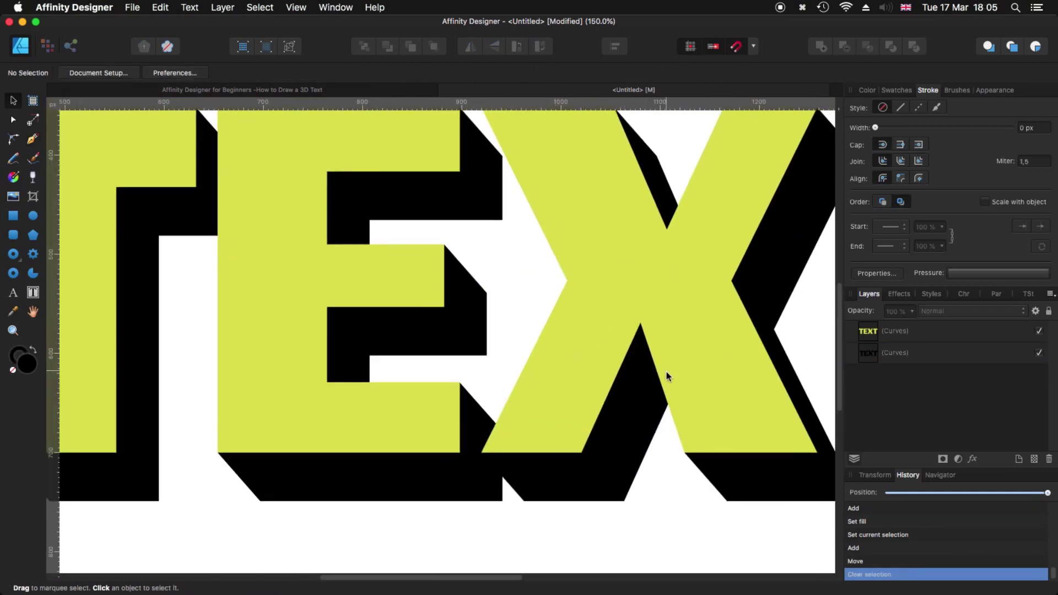
{"action": "key", "text": "super+minus"}
{"action": "key", "text": "super+minus"}
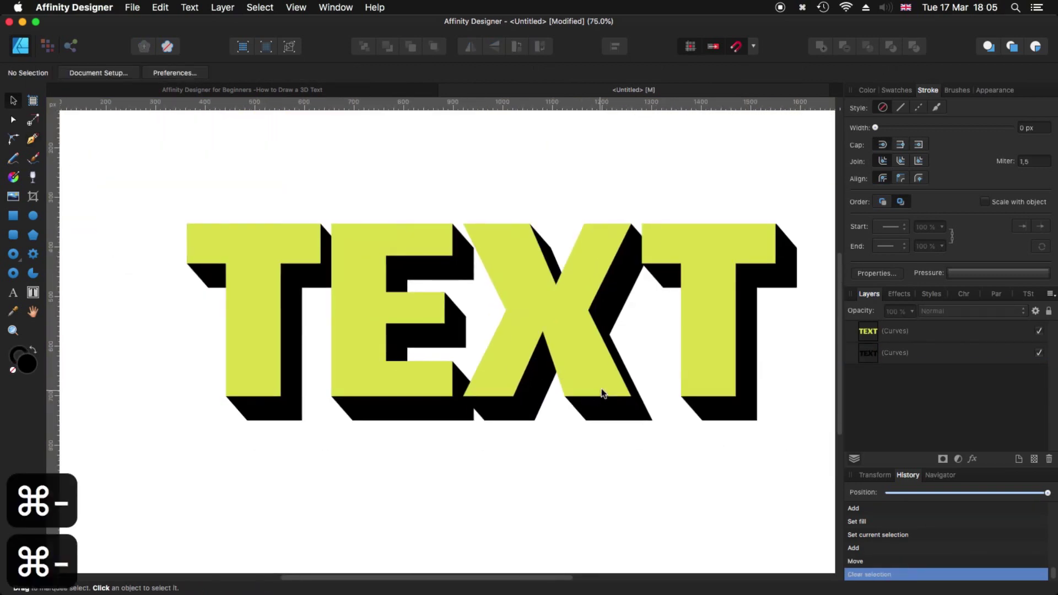
{"action": "scroll", "coordinate": [449, 444], "scroll_direction": "left", "scroll_amount": 4}
{"action": "scroll", "coordinate": [448, 444], "scroll_direction": "down", "scroll_amount": 1}
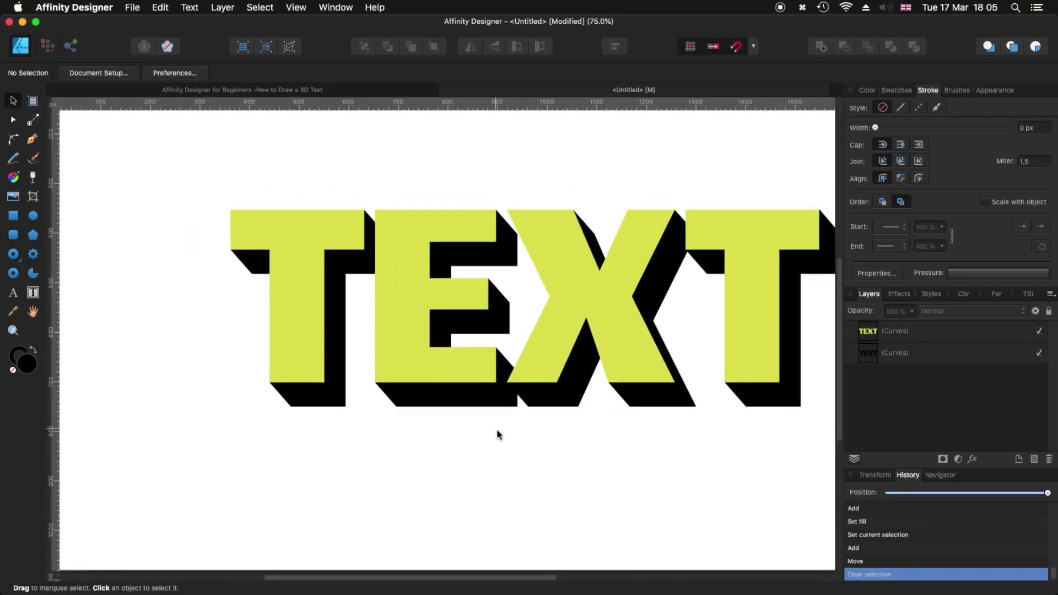
{"action": "scroll", "coordinate": [435, 438], "scroll_direction": "right", "scroll_amount": 5}
{"action": "scroll", "coordinate": [435, 438], "scroll_direction": "down", "scroll_amount": 2}
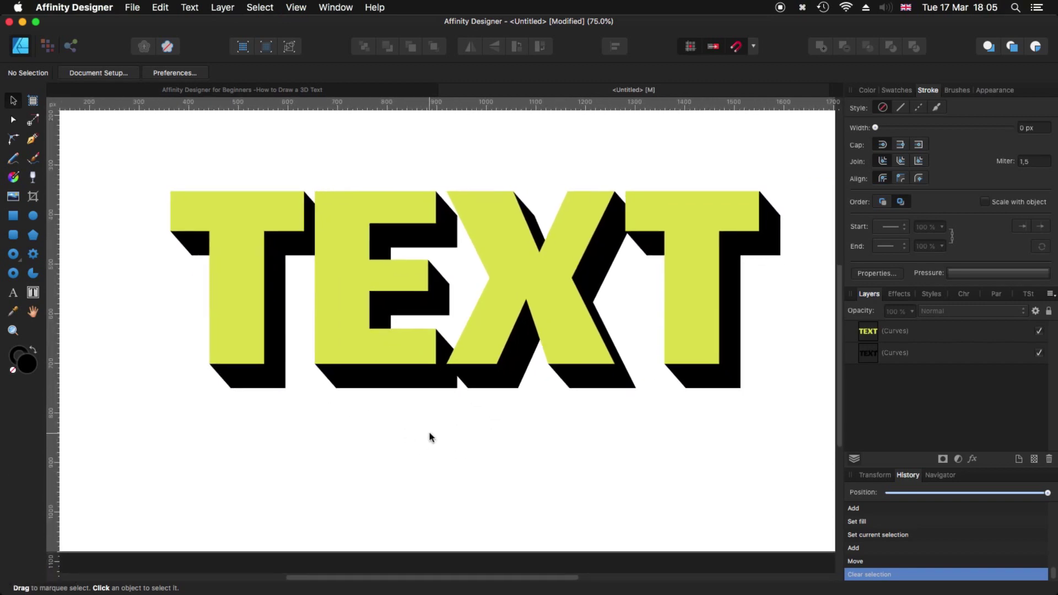
{"action": "scroll", "coordinate": [441, 441], "scroll_direction": "right", "scroll_amount": 2}
{"action": "scroll", "coordinate": [440, 441], "scroll_direction": "up", "scroll_amount": 1}
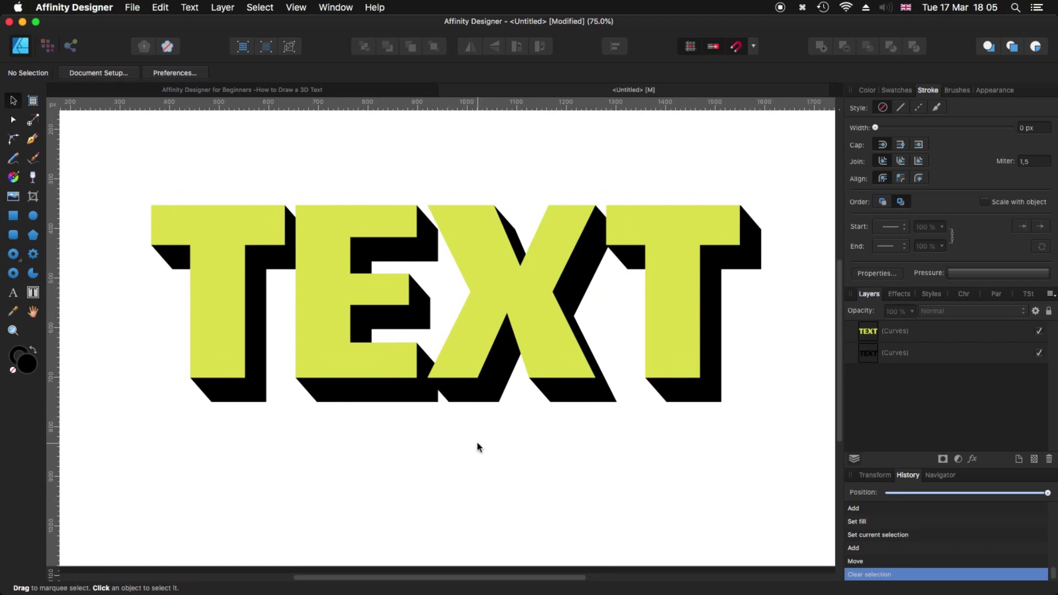
{"action": "scroll", "coordinate": [477, 441], "scroll_direction": "up", "scroll_amount": 1}
{"action": "scroll", "coordinate": [477, 441], "scroll_direction": "left", "scroll_amount": 1}
{"action": "scroll", "coordinate": [456, 451], "scroll_direction": "right", "scroll_amount": 2}
{"action": "scroll", "coordinate": [465, 437], "scroll_direction": "up", "scroll_amount": 2}
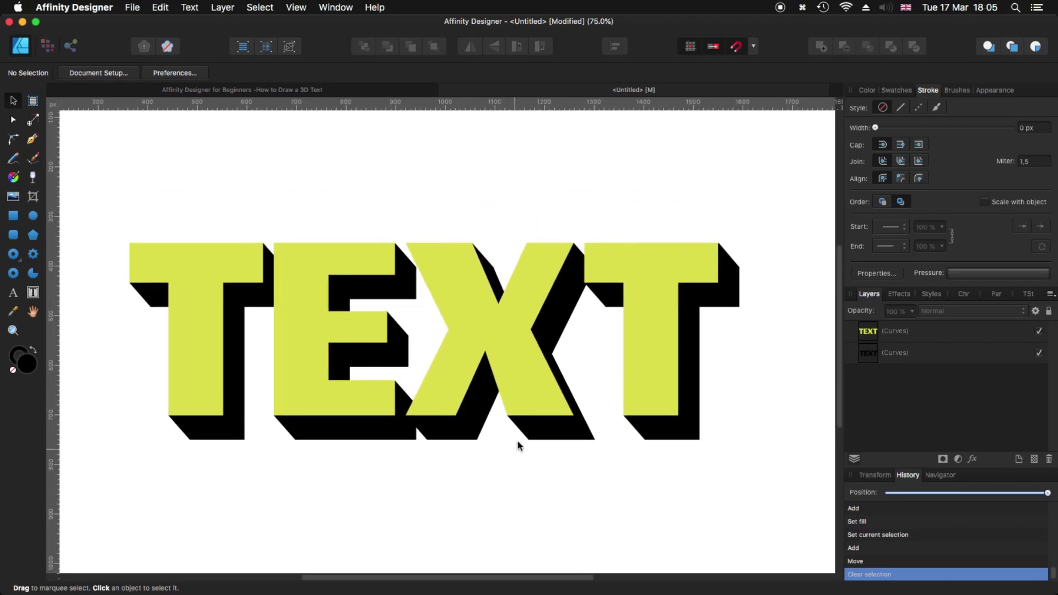
Add an Outline layer effect to the yellow-green TEXT and colour it red with HSL 4, 75, 57
{"action": "left_click", "coordinate": [464, 300]}
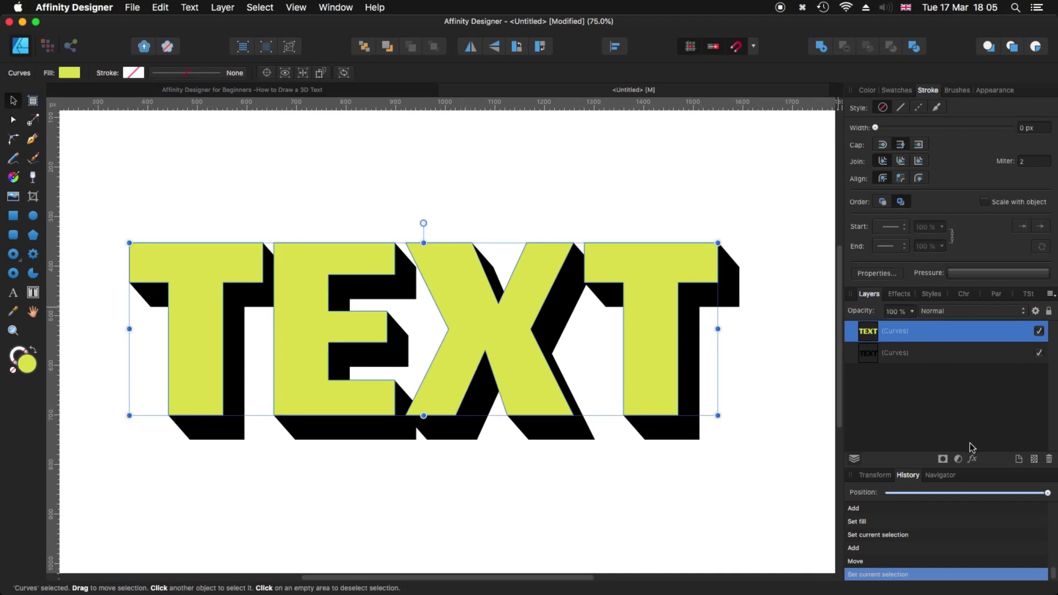
{"action": "left_click", "coordinate": [974, 460]}
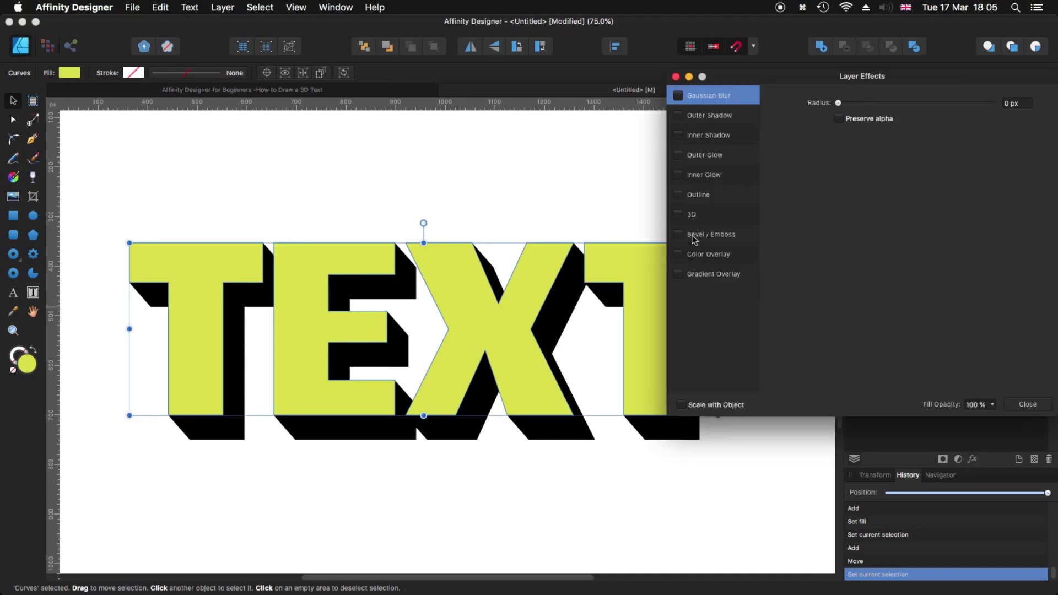
{"action": "left_click", "coordinate": [679, 195]}
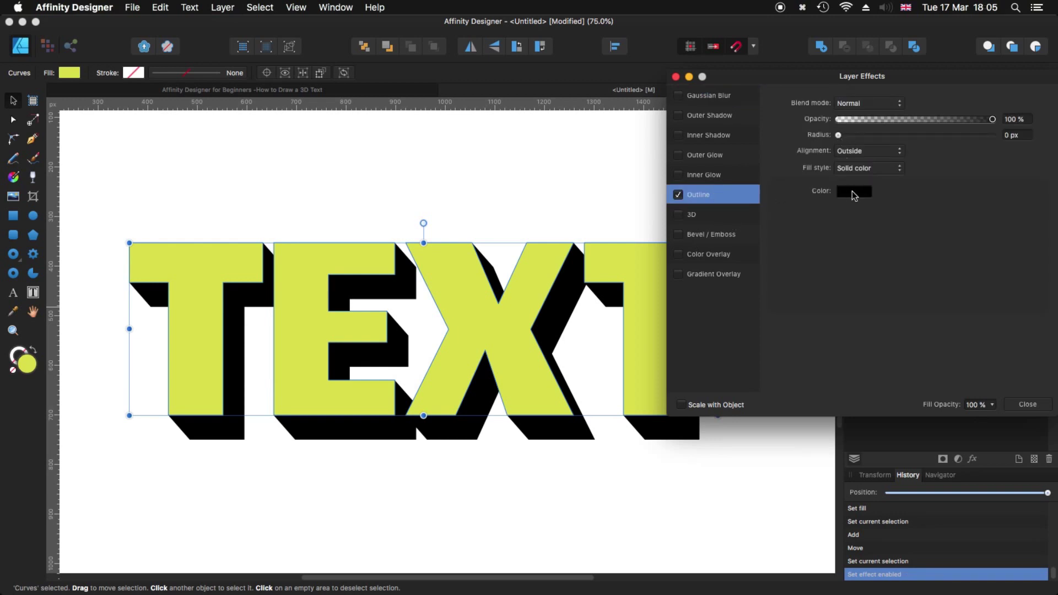
{"action": "left_click", "coordinate": [855, 192]}
{"action": "left_click_drag", "start_coordinate": [858, 249], "coordinate": [904, 260]}
{"action": "mouse_move", "coordinate": [851, 232]}
{"action": "left_mouse_down"}
{"action": "mouse_move", "coordinate": [861, 236]}
{"action": "mouse_move", "coordinate": [852, 237]}
{"action": "left_mouse_up"}
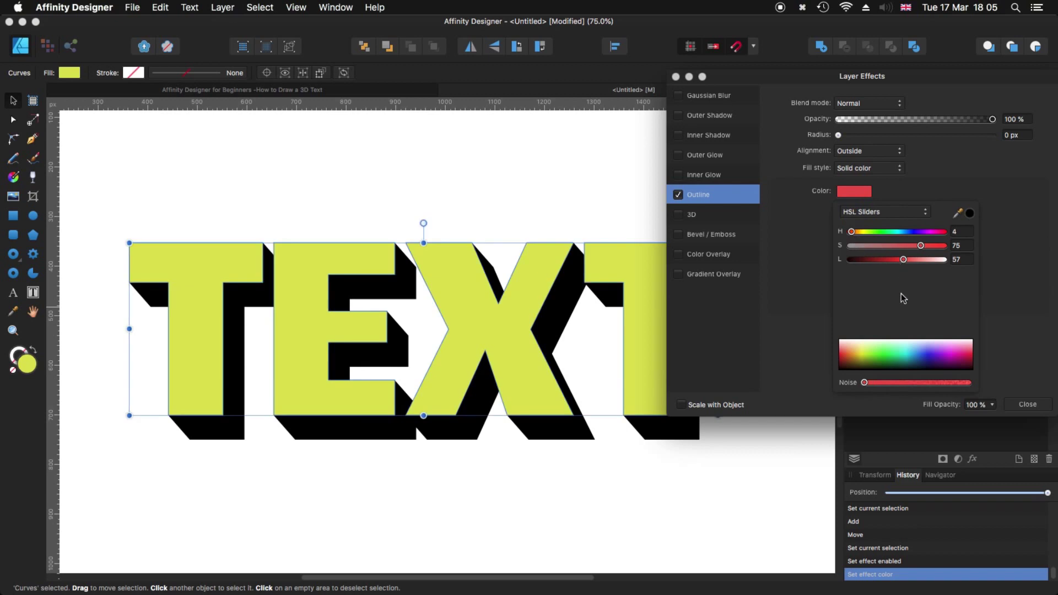
Set the outline's radius to 3 px and its alignment to Inside, and deselect the lettering
{"action": "left_click_drag", "start_coordinate": [839, 135], "coordinate": [882, 137]}
{"action": "left_click", "coordinate": [1028, 136]}
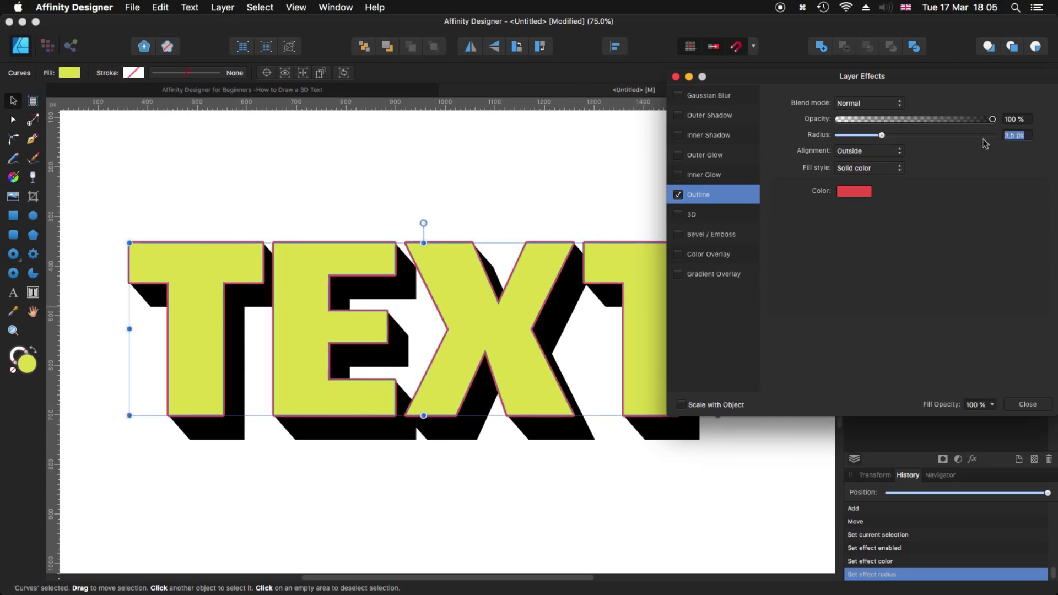
{"action": "type", "text": "3"}
{"action": "key", "text": "Return"}
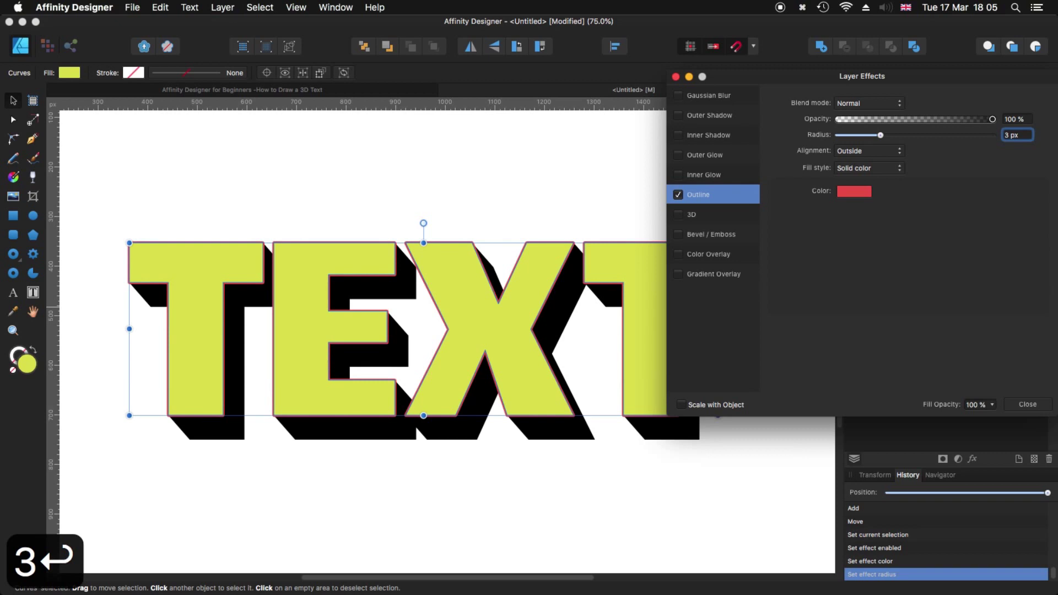
{"action": "left_click", "coordinate": [864, 152]}
{"action": "left_click", "coordinate": [861, 176]}
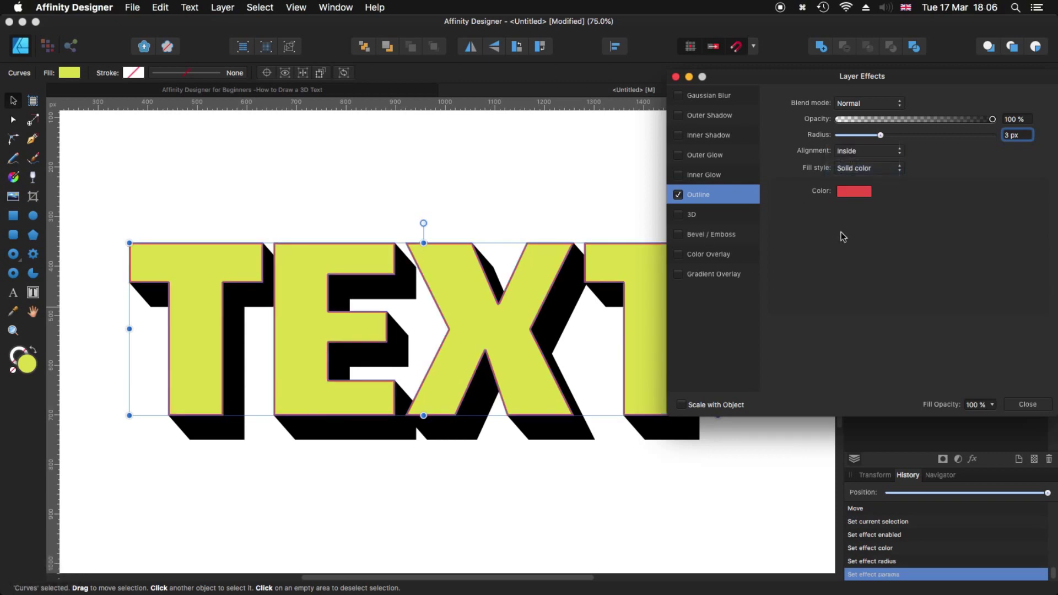
{"action": "left_click", "coordinate": [543, 471]}
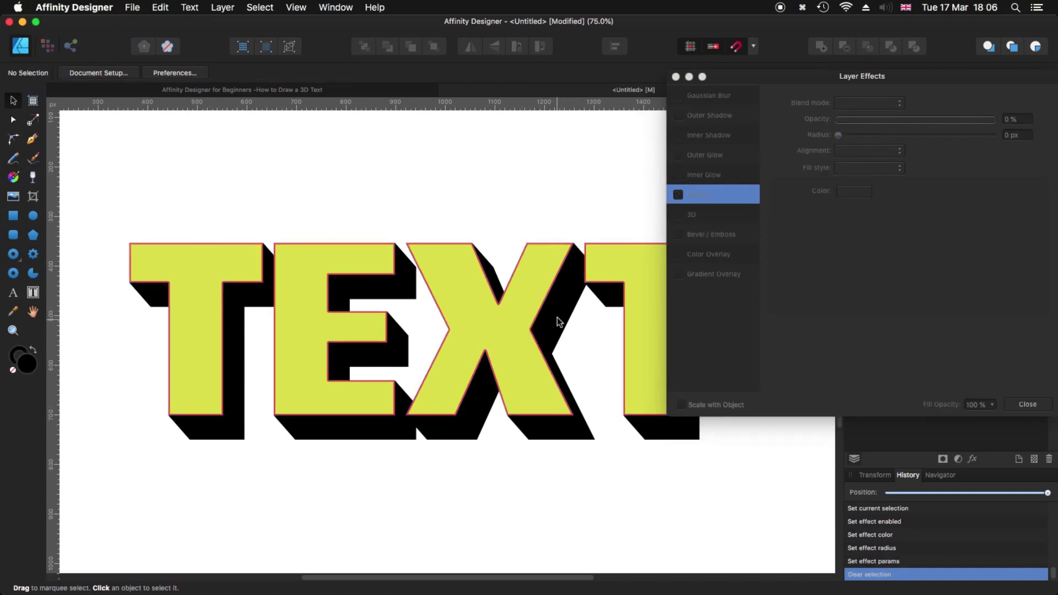
Compare the outline before and after the alignment change by undoing and redoing it, and examine the red edges up close
{"action": "key", "text": "super+z"}
{"action": "key", "text": "super+z"}
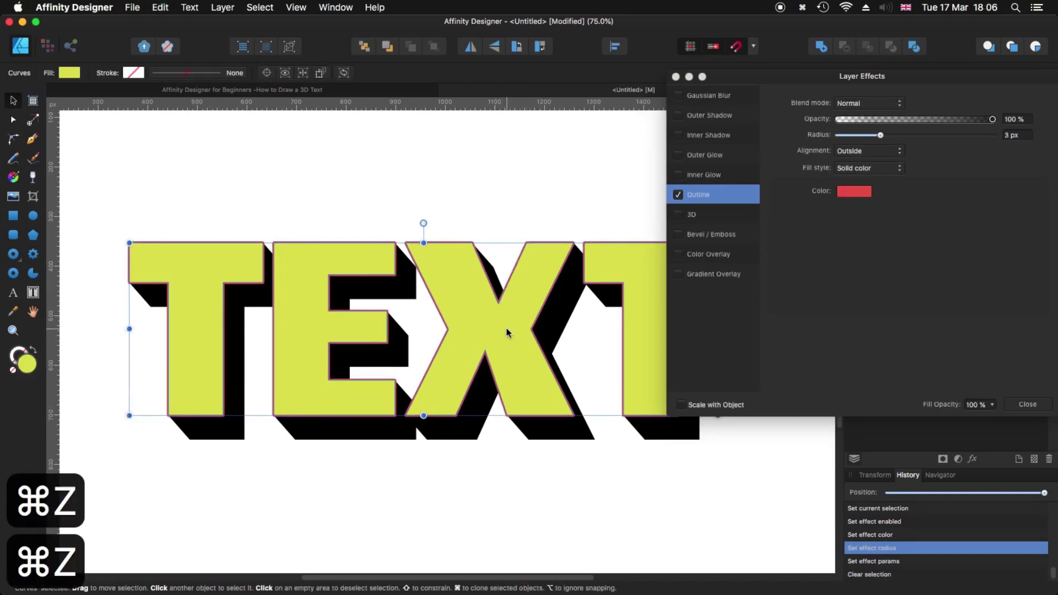
{"action": "key", "text": "shift+super+z"}
{"action": "key", "text": "shift+super+z"}
{"action": "key", "text": "shift+super+z"}
{"action": "key", "text": "shift+super+z"}
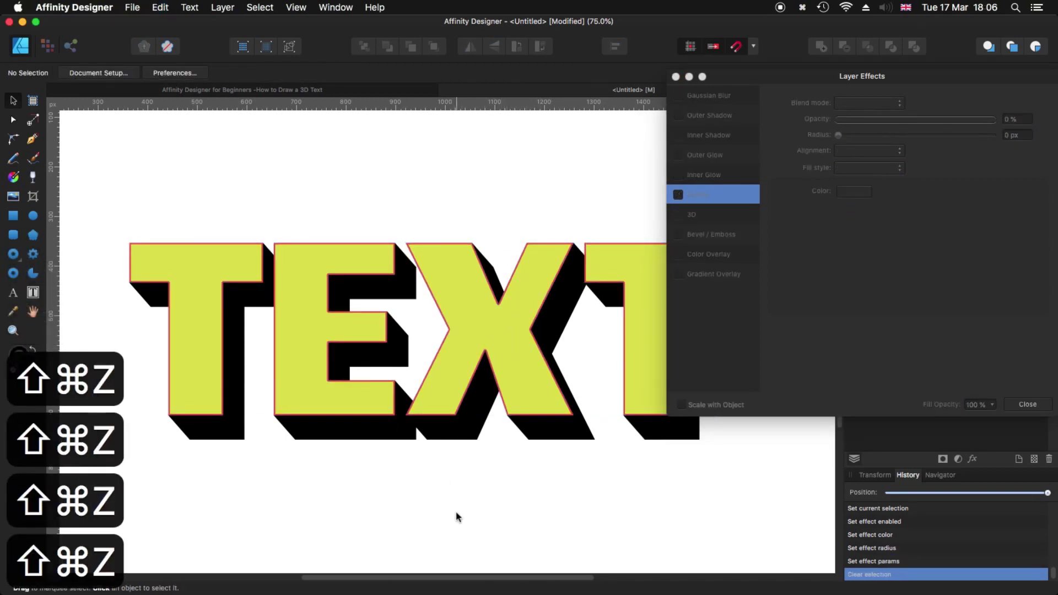
{"action": "key", "text": "super+plus"}
{"action": "key", "text": "super+plus"}
{"action": "key", "text": "super+plus"}
{"action": "key", "text": "super+plus"}
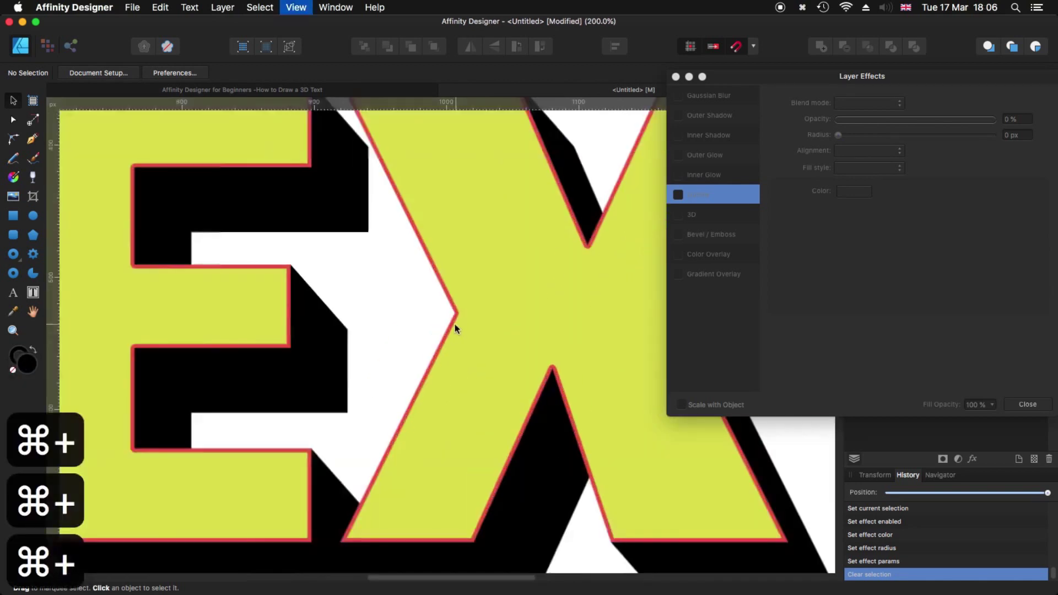
{"action": "key", "text": "super+minus"}
{"action": "key", "text": "super+minus"}
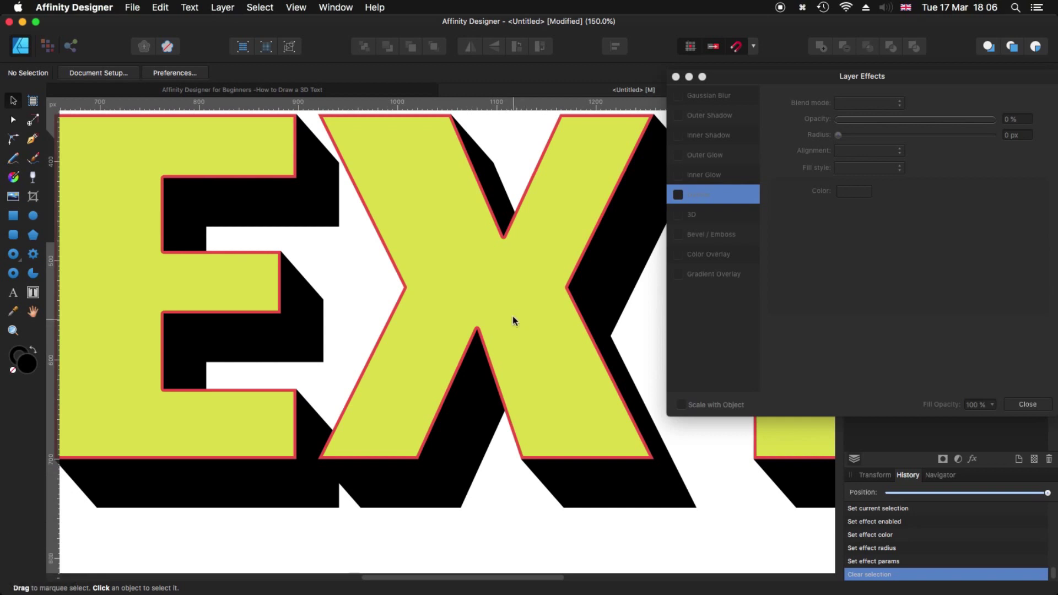
Select the yellow-green TEXT lettering as the target for further layer effects
{"action": "left_click", "coordinate": [487, 341]}
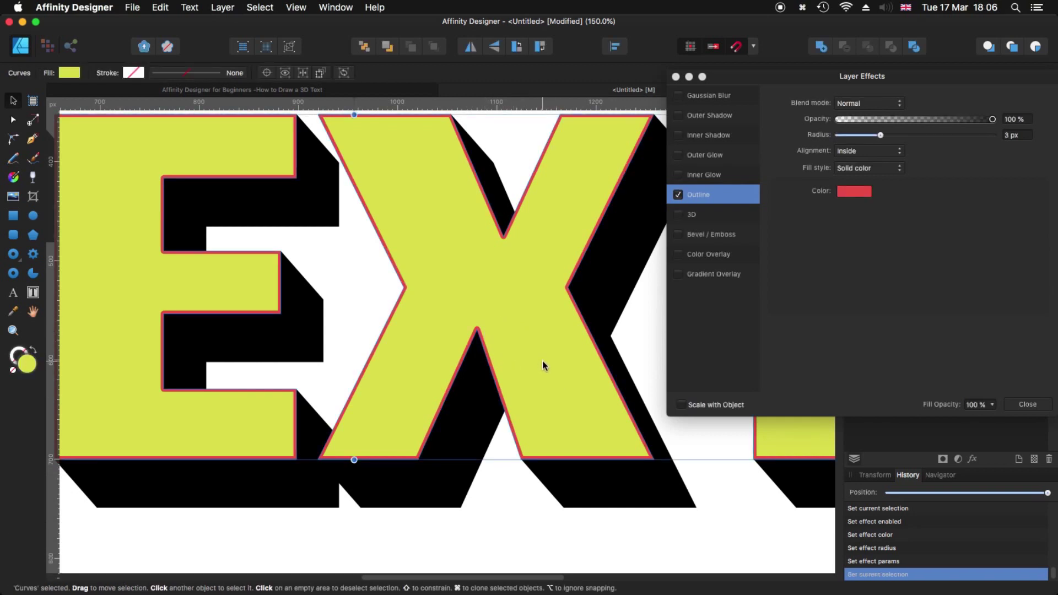
{"action": "key", "text": "super+minus"}
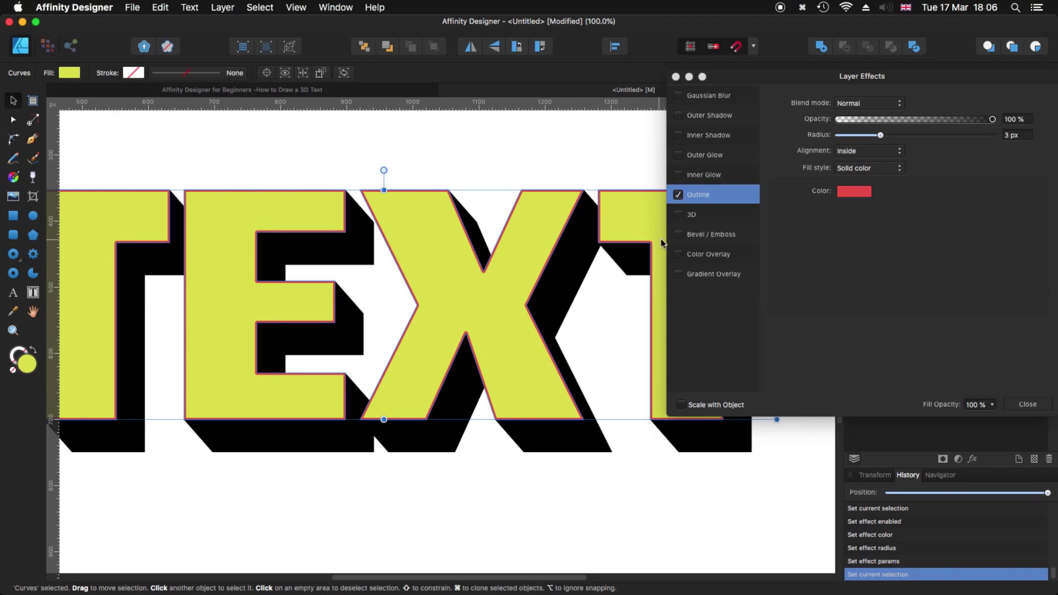
{"action": "left_click", "coordinate": [681, 158]}
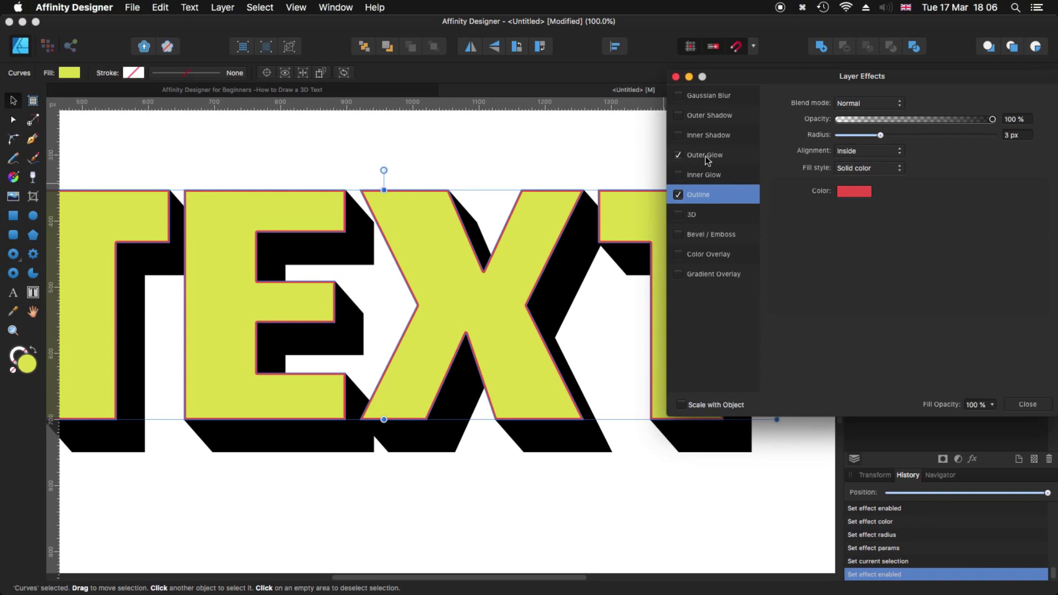
{"action": "left_click", "coordinate": [705, 156]}
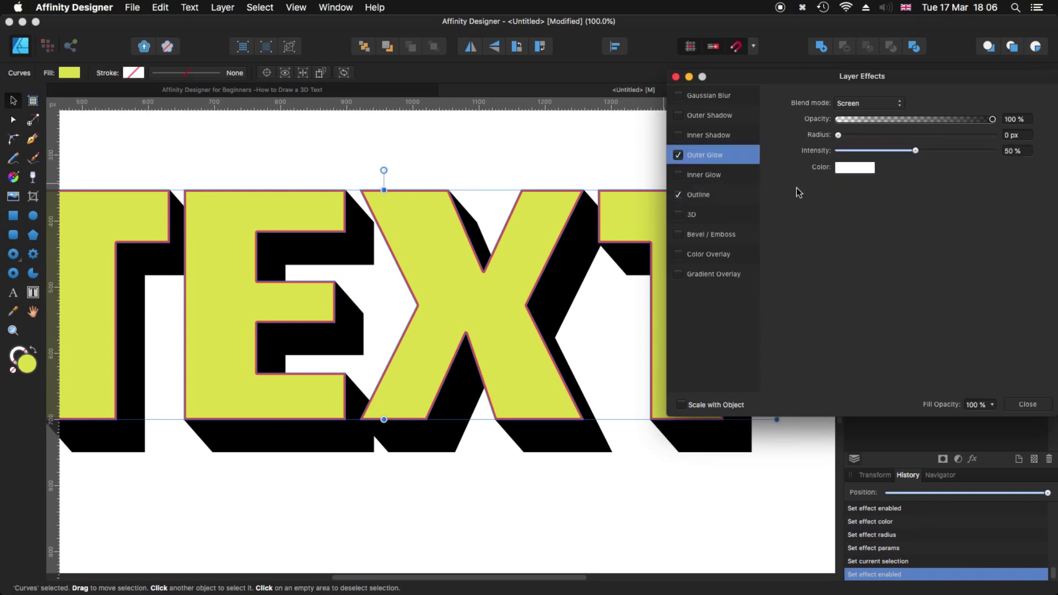
{"action": "left_click", "coordinate": [679, 156]}
Enable the Inner Shadow layer effect on the yellow-green TEXT lettering and bring up its settings
{"action": "left_click", "coordinate": [679, 135]}
{"action": "left_click", "coordinate": [713, 143]}
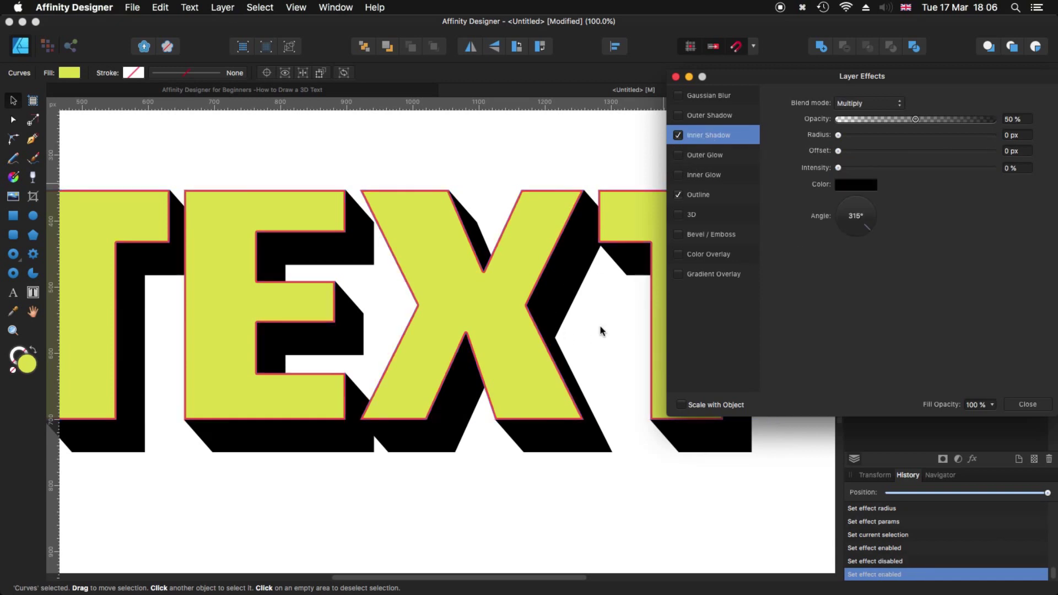
{"action": "scroll", "coordinate": [595, 328], "scroll_direction": "left", "scroll_amount": 1}
{"action": "scroll", "coordinate": [595, 328], "scroll_direction": "down", "scroll_amount": 1}
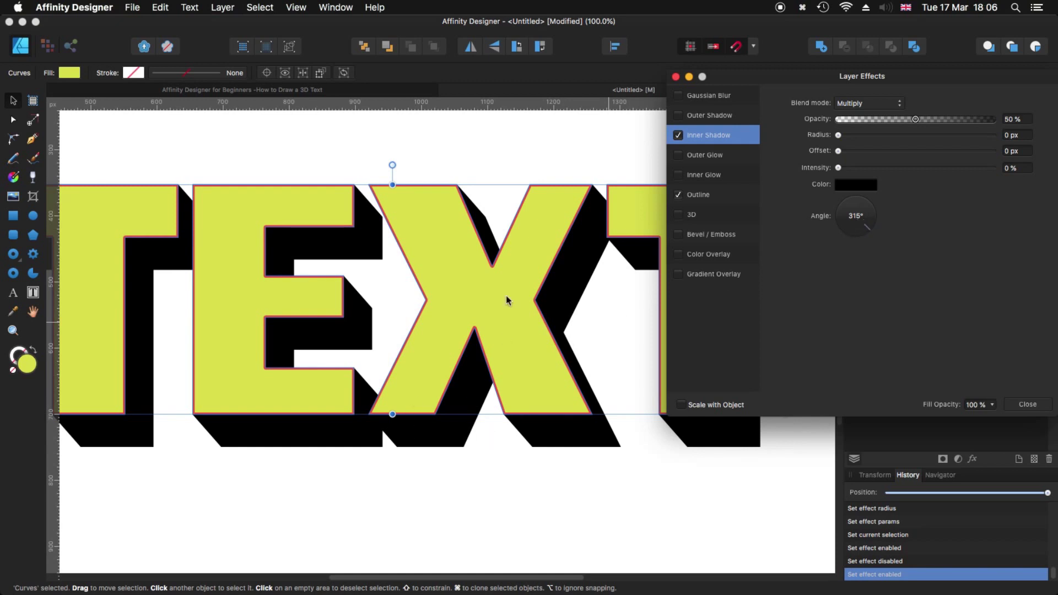
{"action": "scroll", "coordinate": [348, 412], "scroll_direction": "right", "scroll_amount": 4}
{"action": "scroll", "coordinate": [348, 412], "scroll_direction": "up", "scroll_amount": 4}
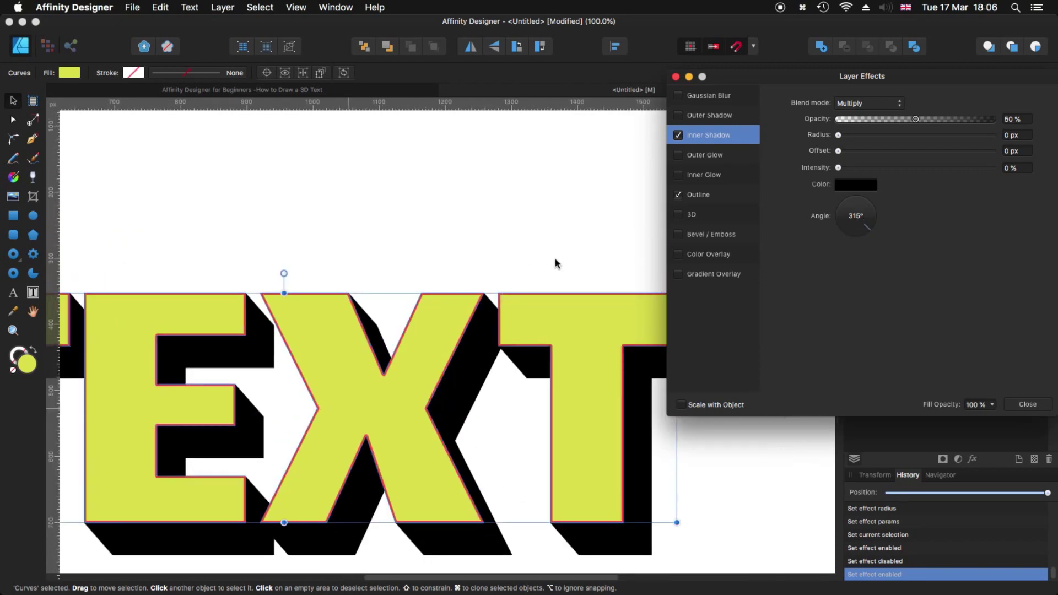
Sketch a freehand arrow with the Pencil tool above the lettering, pointing down from the upper right towards the word
{"action": "key", "text": "super+minus"}
{"action": "key", "text": "super+minus"}
{"action": "key", "text": "super+minus"}
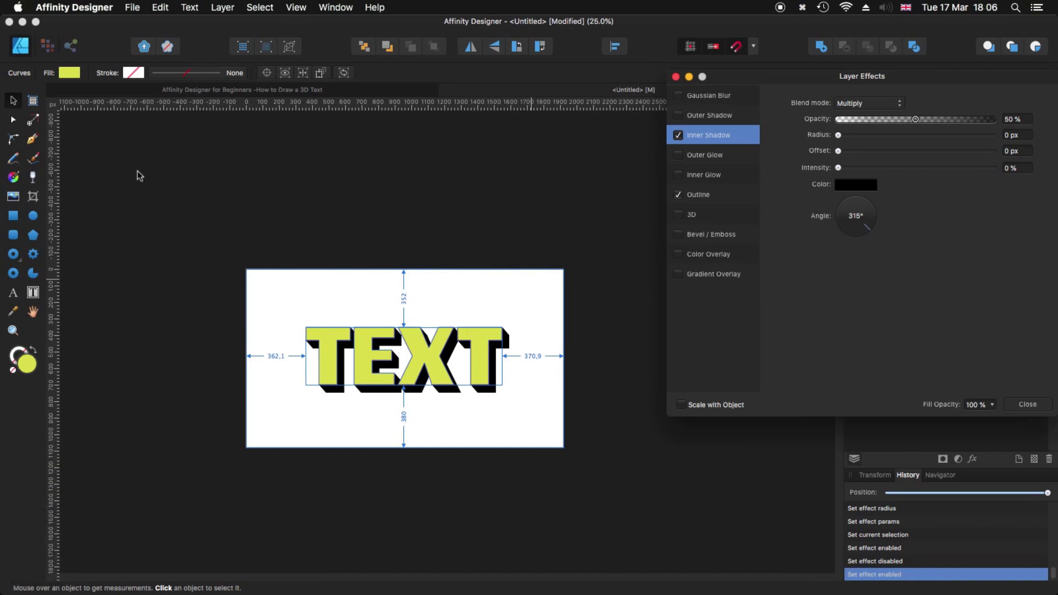
{"action": "left_click", "coordinate": [13, 160]}
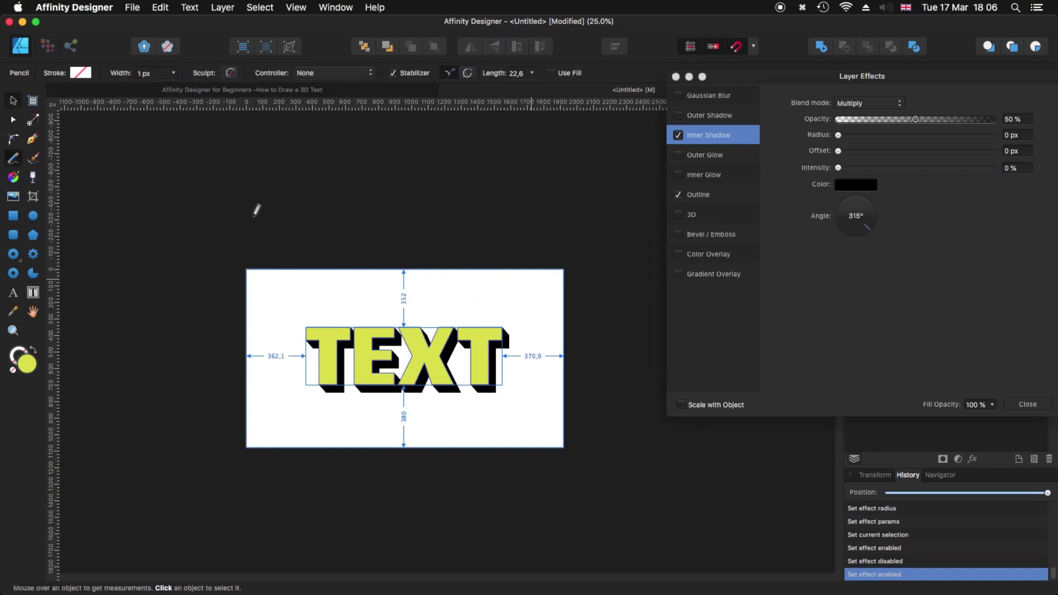
{"action": "mouse_move", "coordinate": [488, 268]}
{"action": "left_mouse_down"}
{"action": "mouse_move", "coordinate": [443, 310]}
{"action": "mouse_move", "coordinate": [451, 288]}
{"action": "mouse_move", "coordinate": [489, 287]}
{"action": "left_mouse_up"}
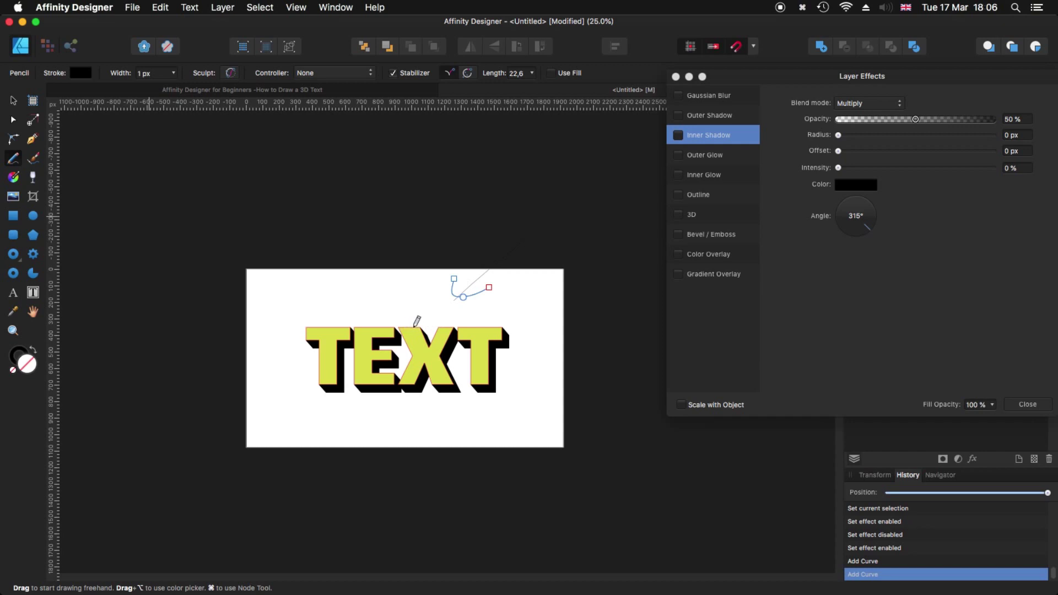
{"action": "key", "text": "super+plus"}
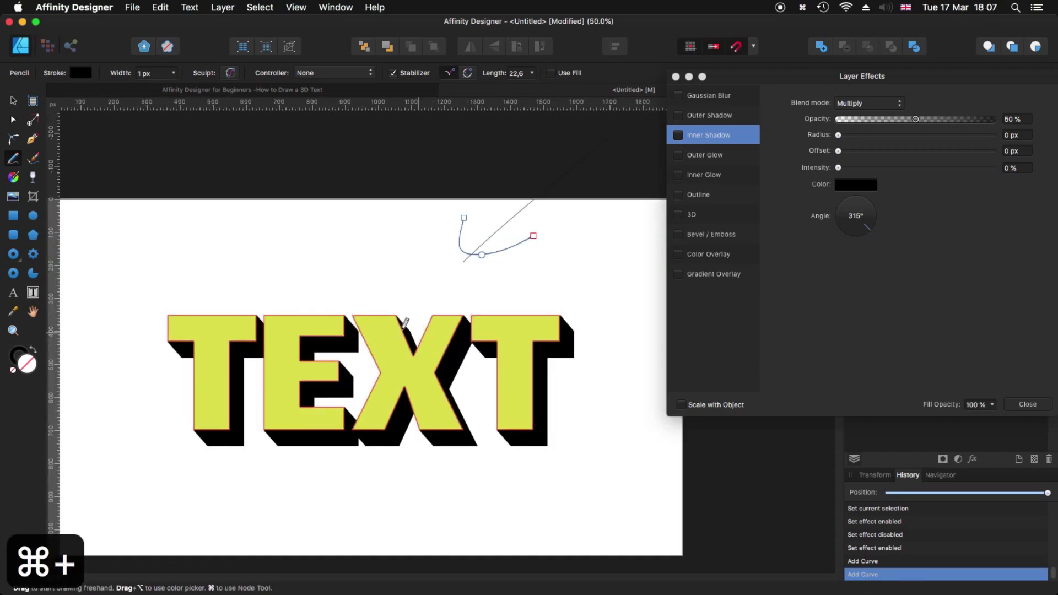
{"action": "key", "text": "super+plus"}
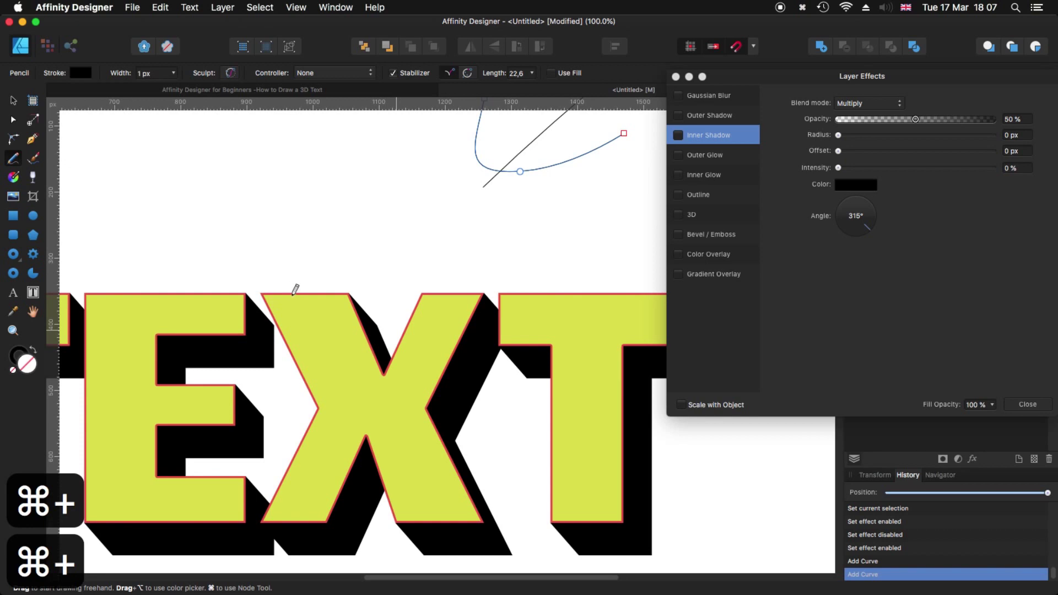
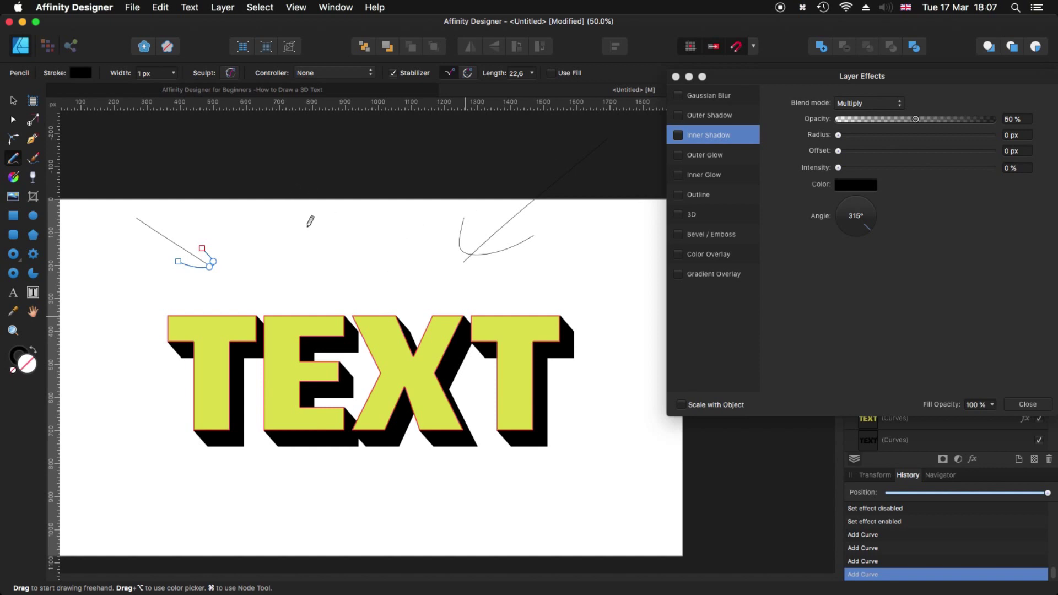
Delete the freehand arrow sketches above the lettering
{"action": "left_click", "coordinate": [13, 101]}
{"action": "left_click_drag", "start_coordinate": [120, 205], "coordinate": [244, 271]}
{"action": "key", "text": "Delete"}
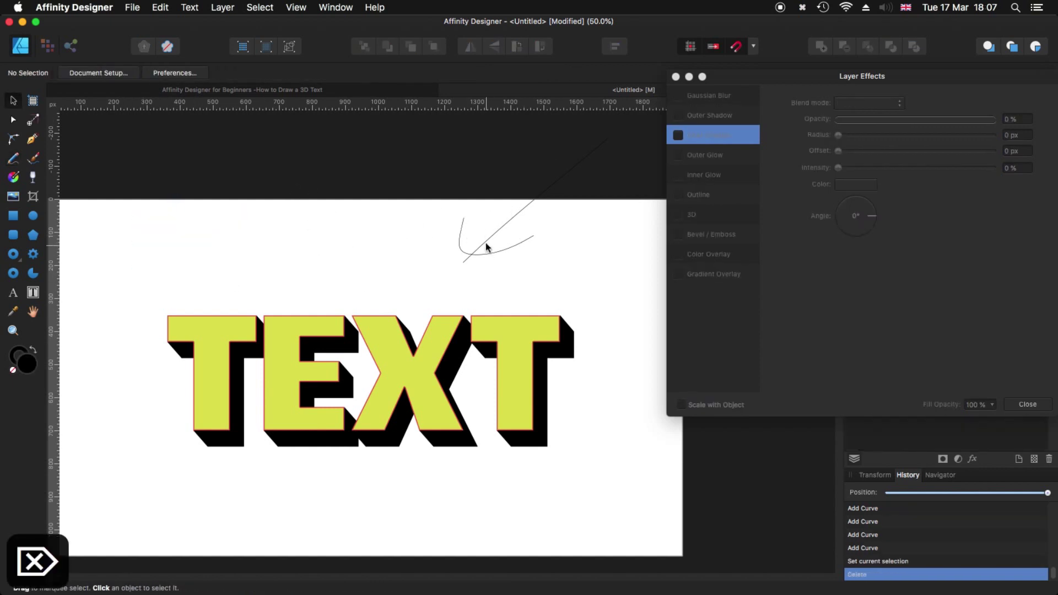
{"action": "left_click", "coordinate": [486, 247]}
{"action": "key", "text": "Delete"}
{"action": "left_click", "coordinate": [501, 248]}
{"action": "key", "text": "Delete"}
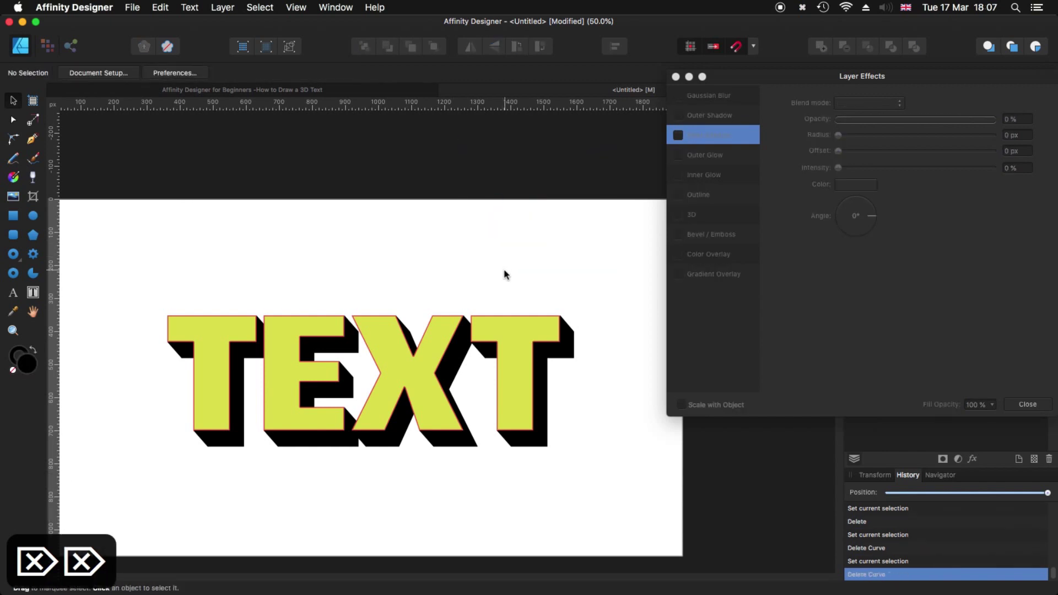
Set the Inner Shadow of the yellow-green TEXT to an angle of 247° and an opacity of 100%
{"action": "left_click", "coordinate": [532, 335]}
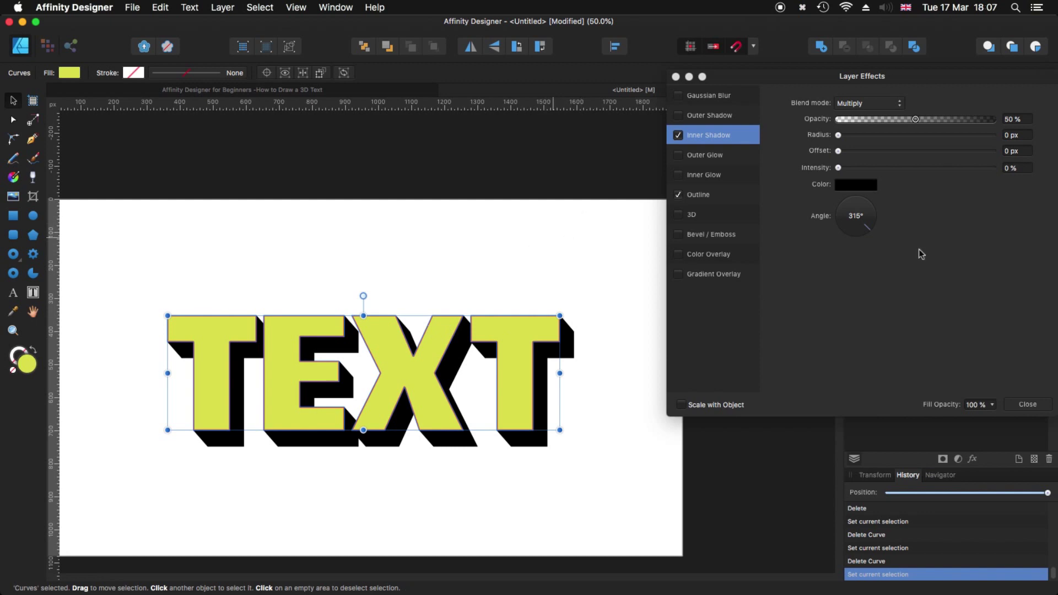
{"action": "left_click_drag", "start_coordinate": [868, 231], "coordinate": [846, 239]}
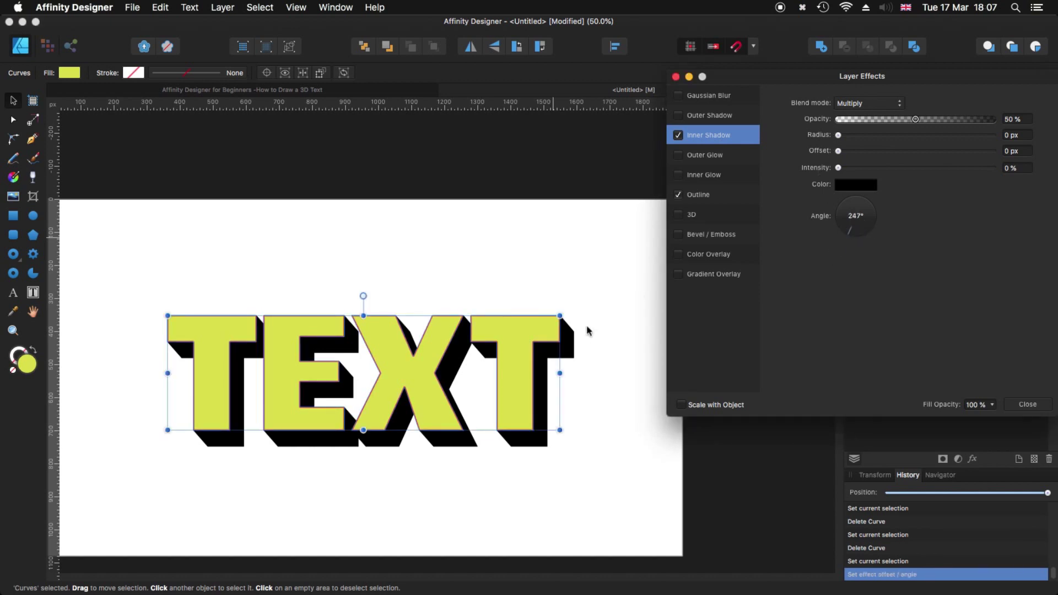
{"action": "key", "text": "super+plus"}
{"action": "key", "text": "super+plus"}
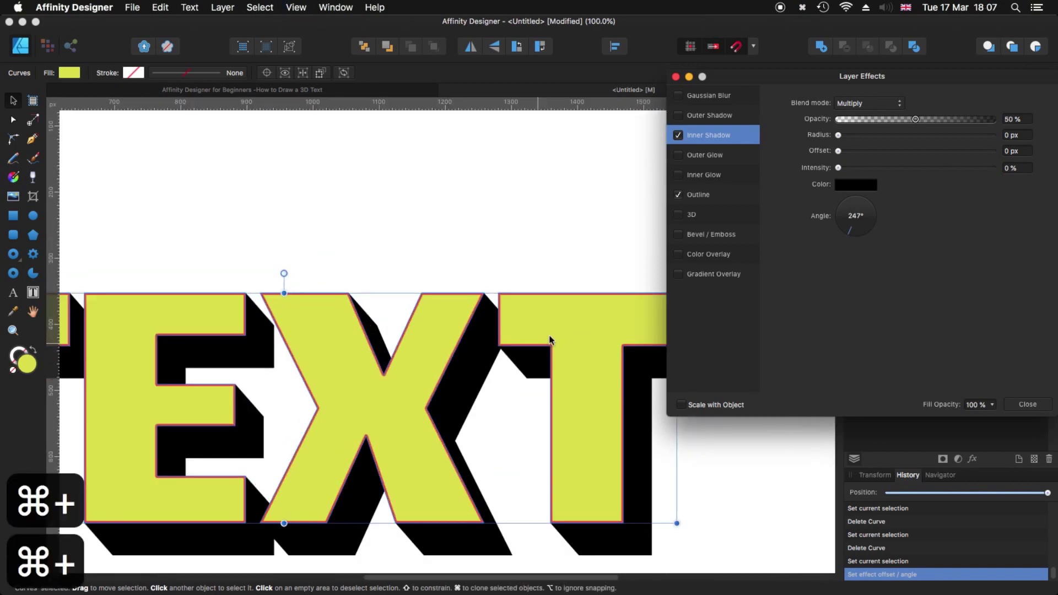
{"action": "left_click_drag", "start_coordinate": [915, 119], "coordinate": [1006, 128]}
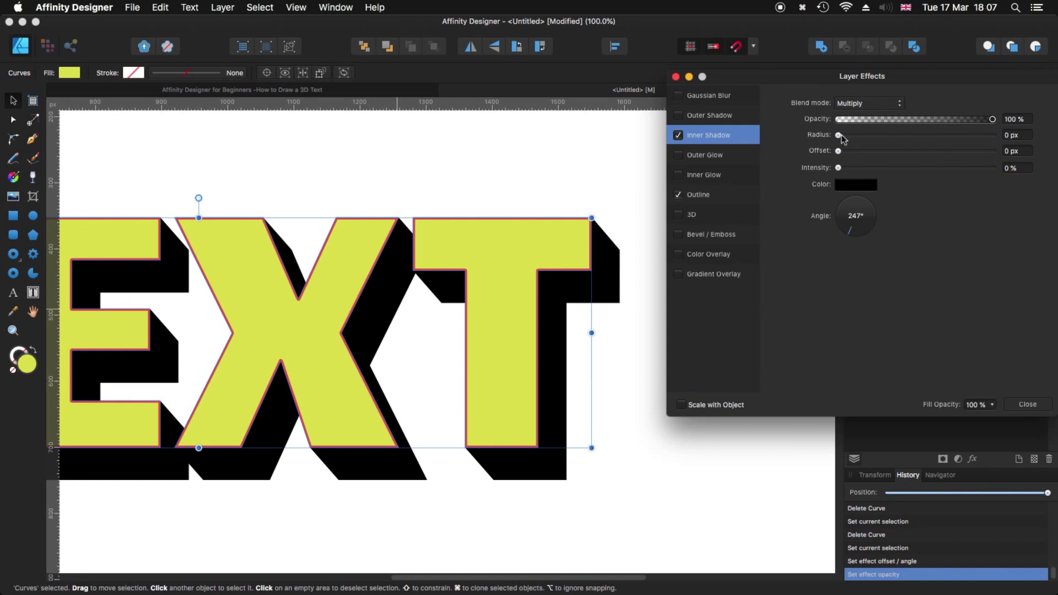
Set the Inner Shadow's offset to 8.2 px, its intensity to 15% and its radius to 5.4 px
{"action": "left_click_drag", "start_coordinate": [840, 136], "coordinate": [913, 137]}
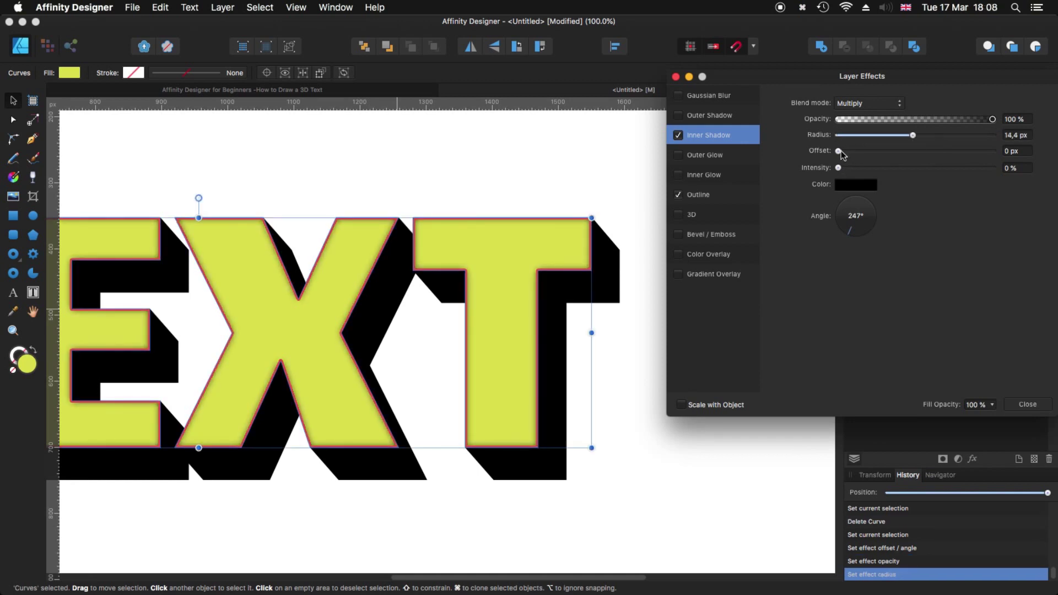
{"action": "left_click_drag", "start_coordinate": [841, 152], "coordinate": [899, 152]}
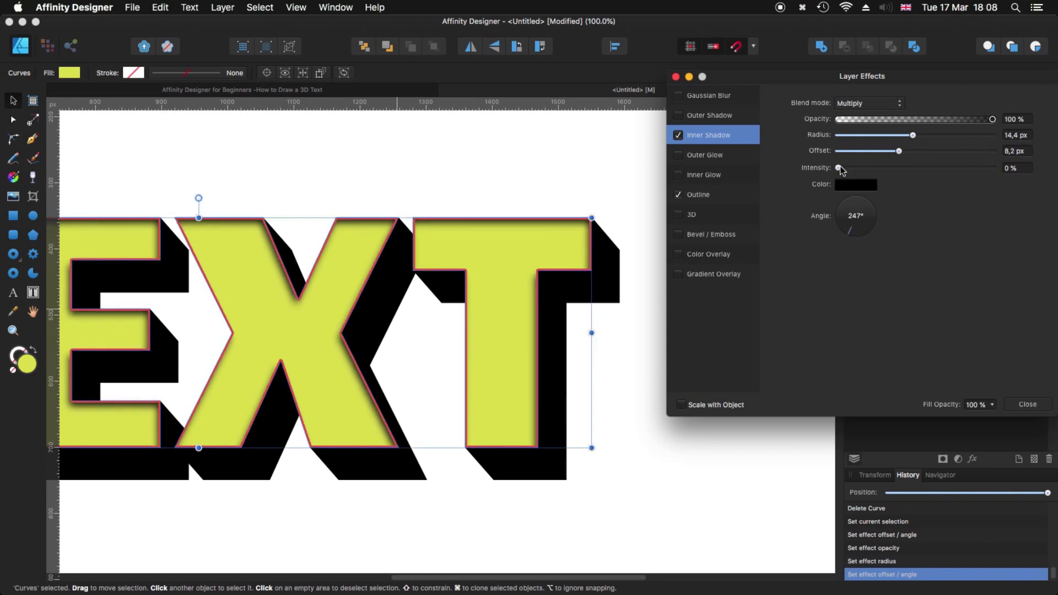
{"action": "left_click_drag", "start_coordinate": [838, 168], "coordinate": [864, 169]}
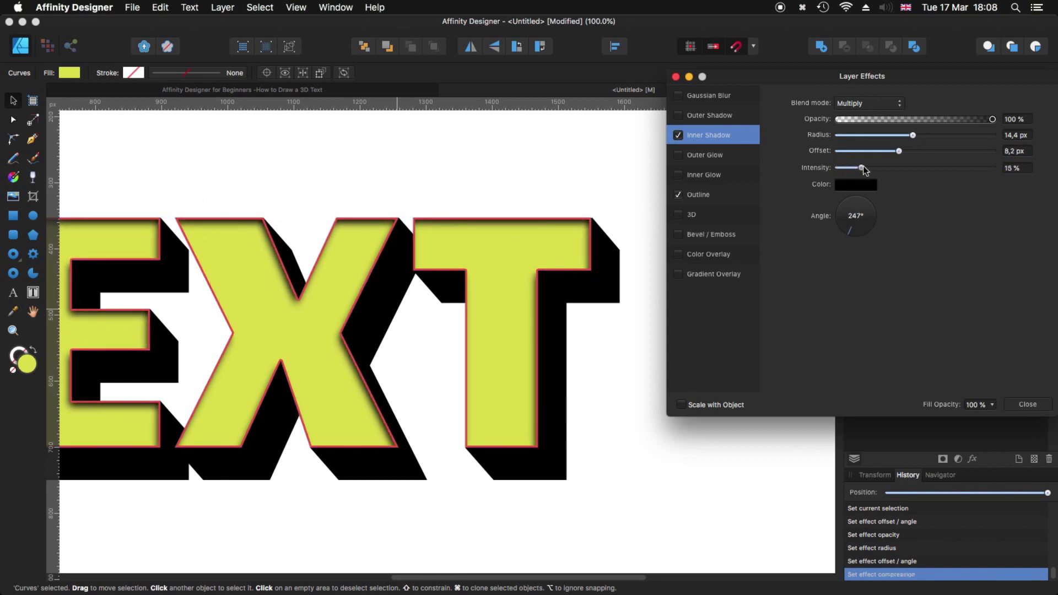
{"action": "left_click_drag", "start_coordinate": [913, 135], "coordinate": [889, 145]}
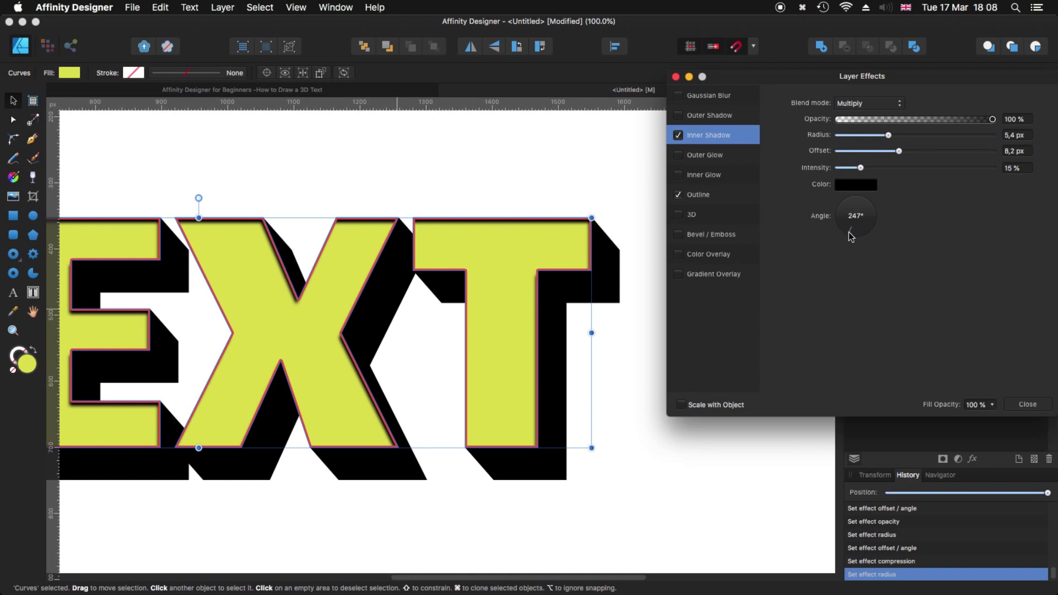
Set the Inner Shadow's angle to 225°, compare it with the previous angle by undoing and redoing, and examine the last T's edges up close
{"action": "left_click_drag", "start_coordinate": [851, 237], "coordinate": [847, 237]}
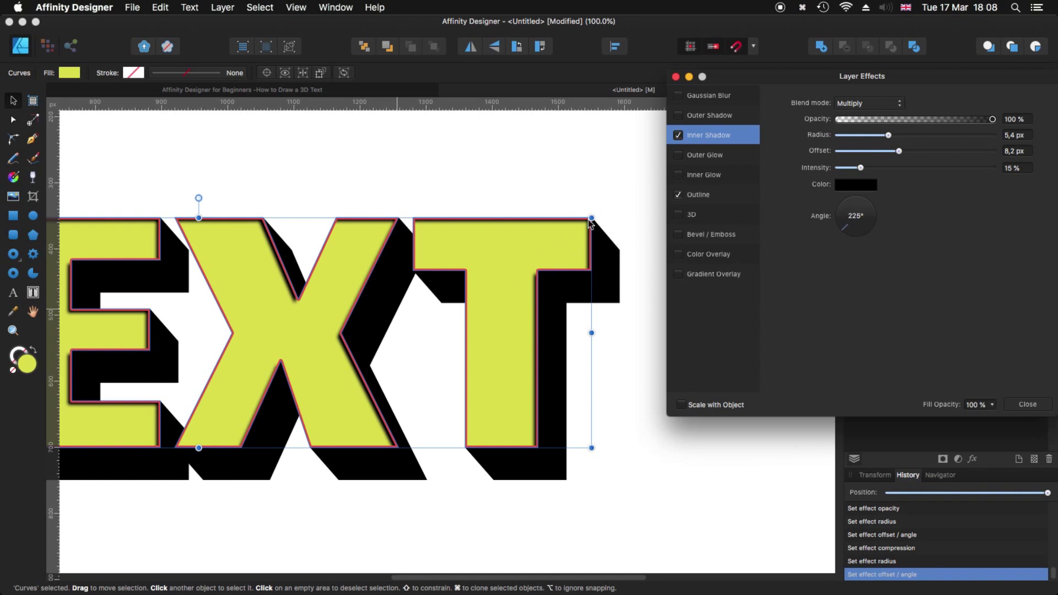
{"action": "key", "text": "super+z"}
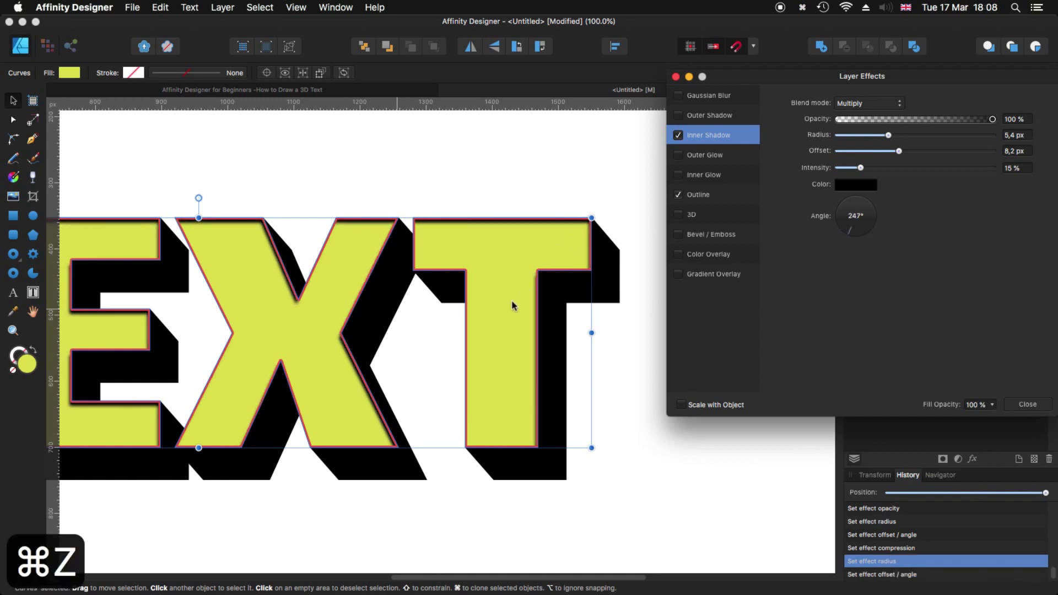
{"action": "key", "text": "shift+super+z"}
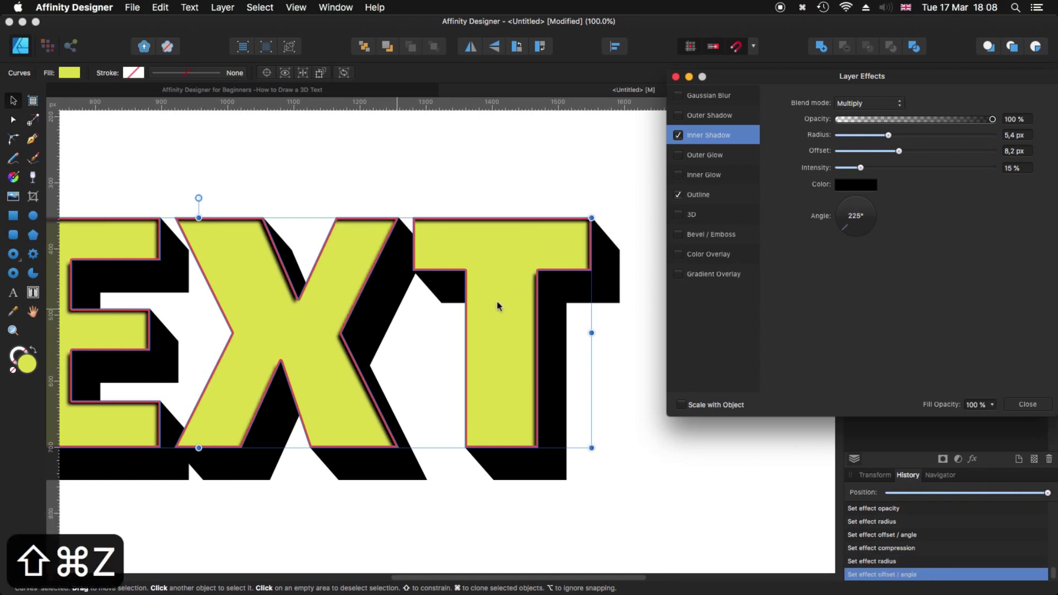
{"action": "key", "text": "super+plus"}
{"action": "key", "text": "super+plus"}
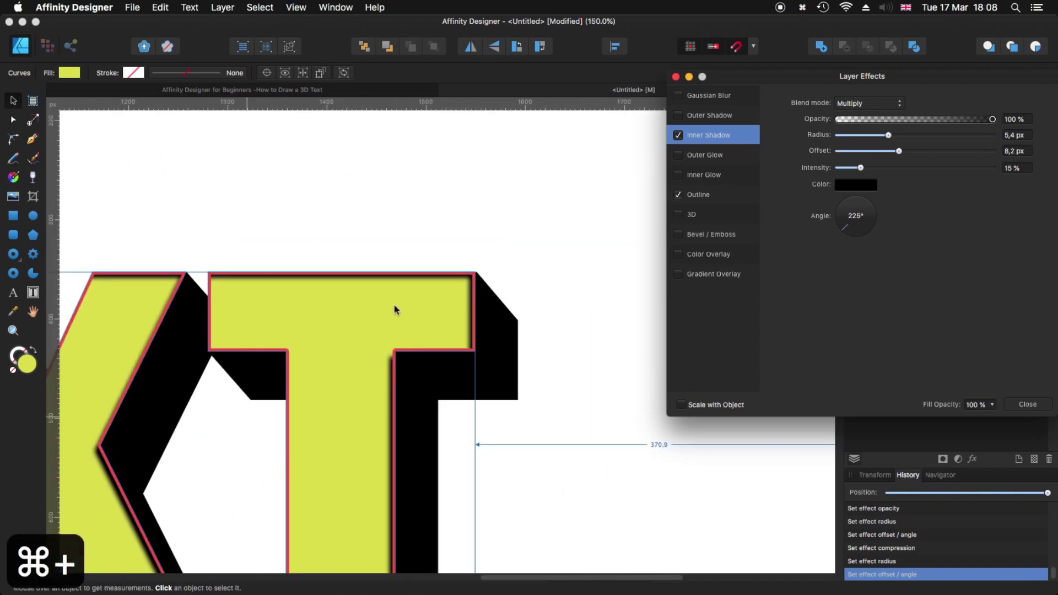
{"action": "key", "text": "super+plus"}
{"action": "key", "text": "super+plus"}
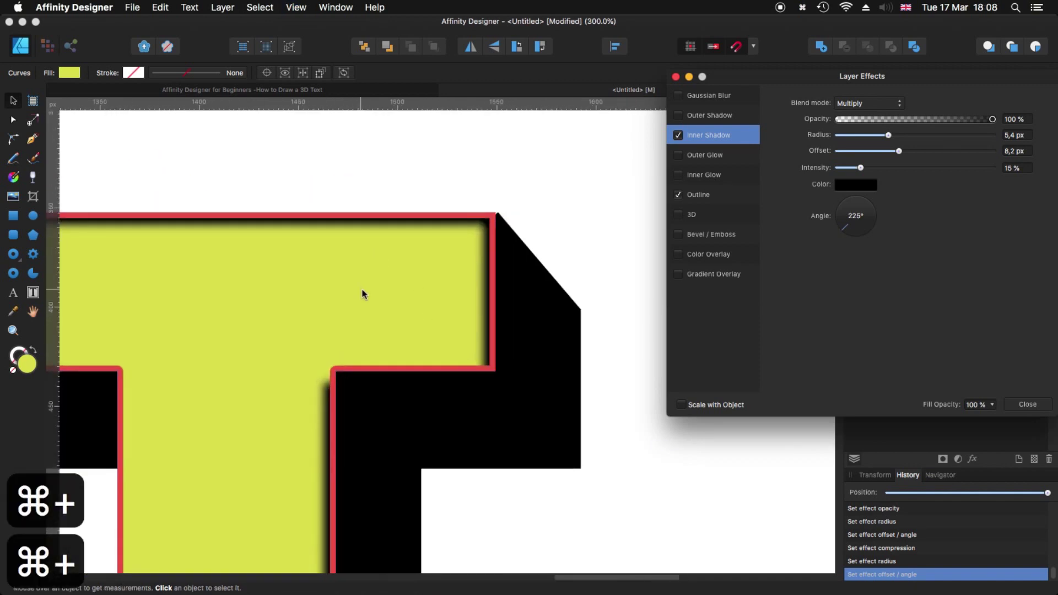
{"action": "scroll", "coordinate": [362, 293], "scroll_direction": "left", "scroll_amount": 5}
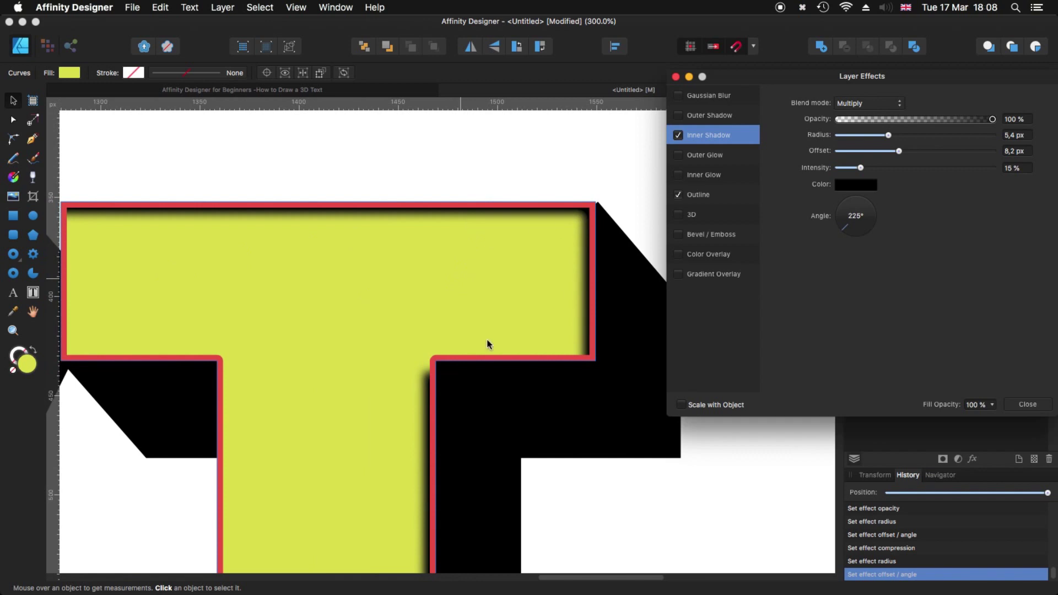
Close the Layer Effects dialog and select the yellow-green TEXT lettering in front of the black extrusion
{"action": "left_click", "coordinate": [595, 409]}
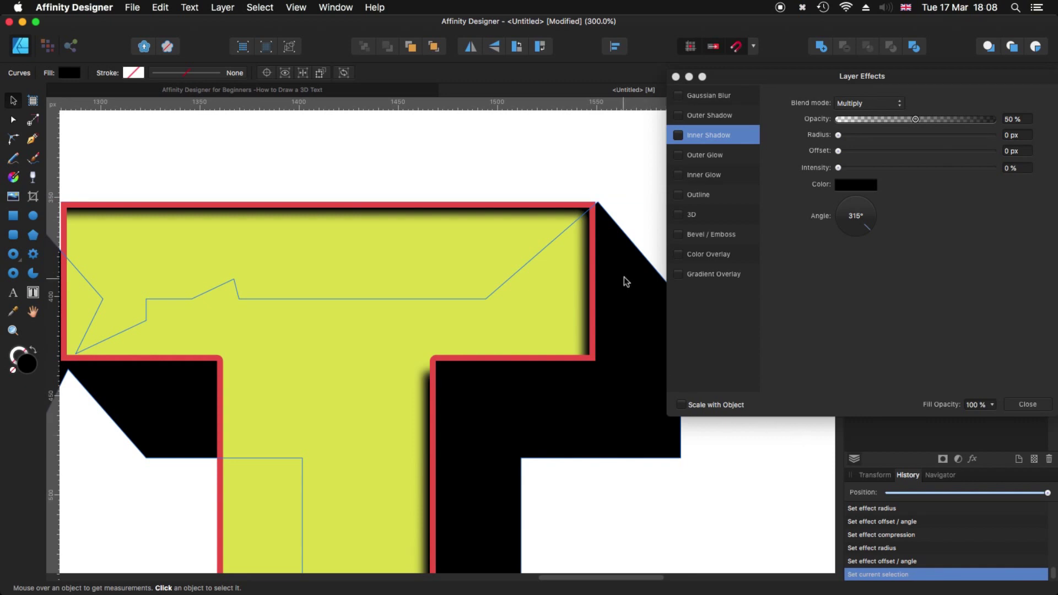
{"action": "left_click", "coordinate": [676, 77]}
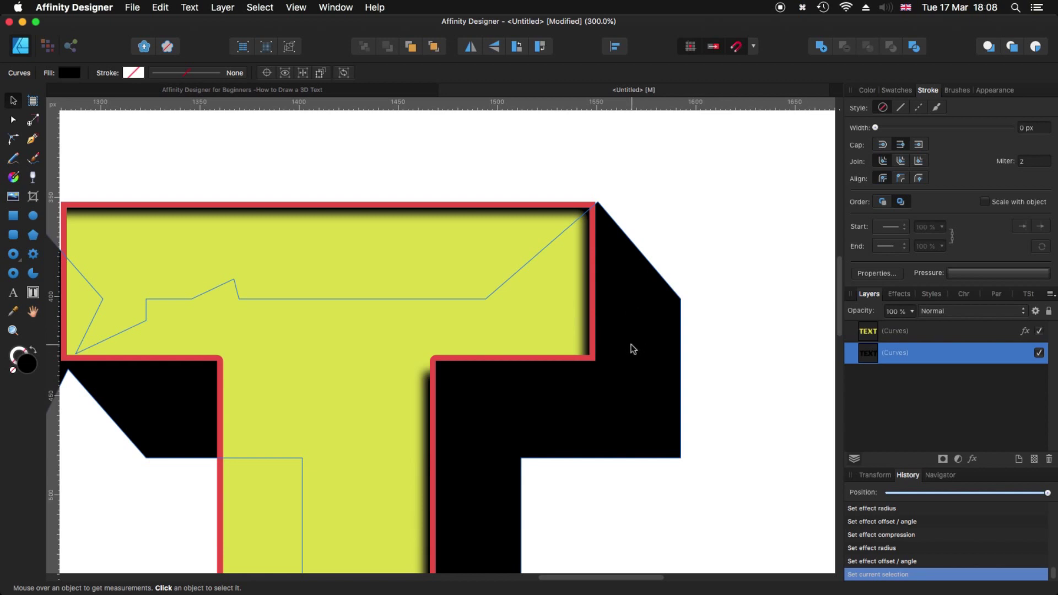
{"action": "key", "text": "super+minus"}
{"action": "key", "text": "super+minus"}
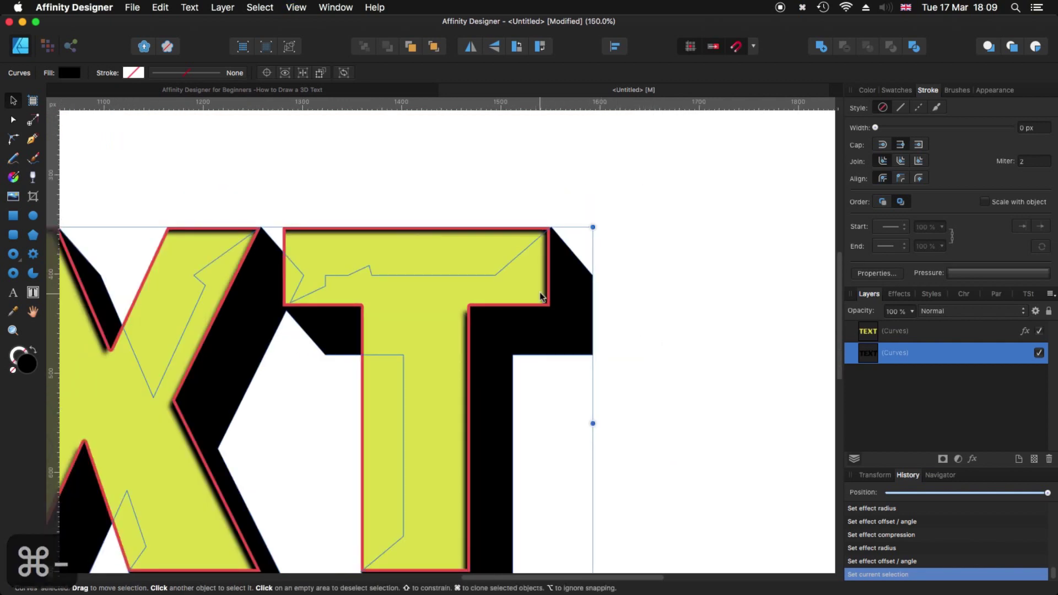
{"action": "key", "text": "super+plus"}
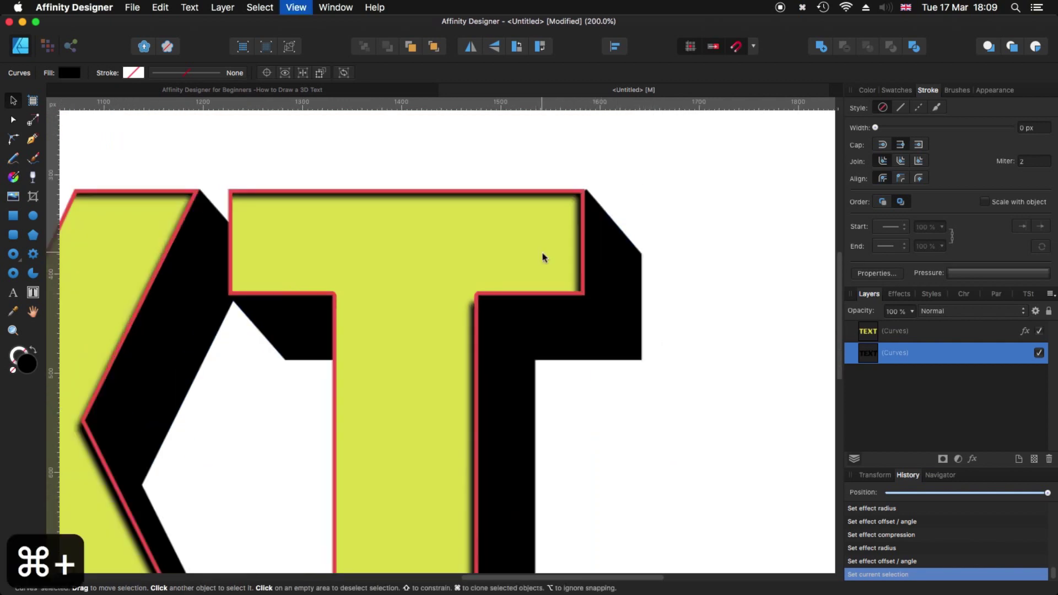
{"action": "key", "text": "super+plus"}
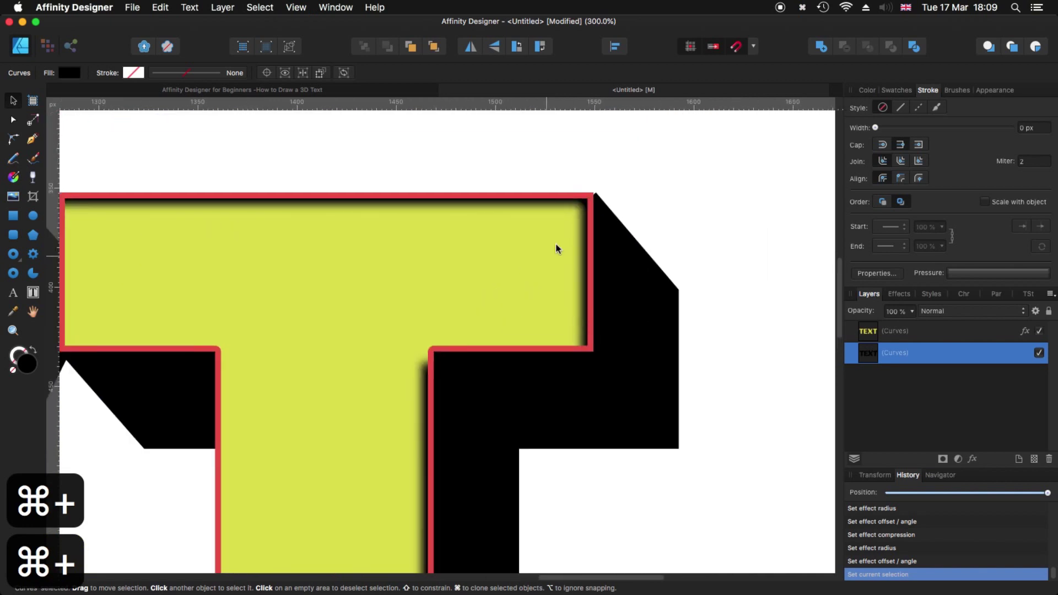
{"action": "left_click", "coordinate": [536, 200]}
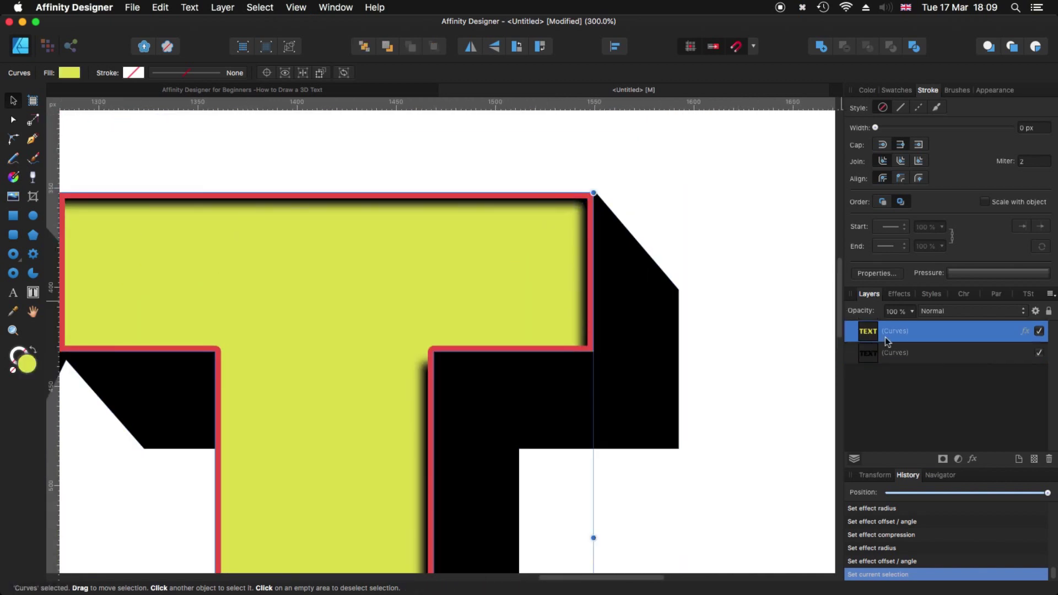
Set the Outline alignment of the yellow-green TEXT to Center, clear the selection and close the Layer Effects dialog
{"action": "left_click", "coordinate": [1029, 333]}
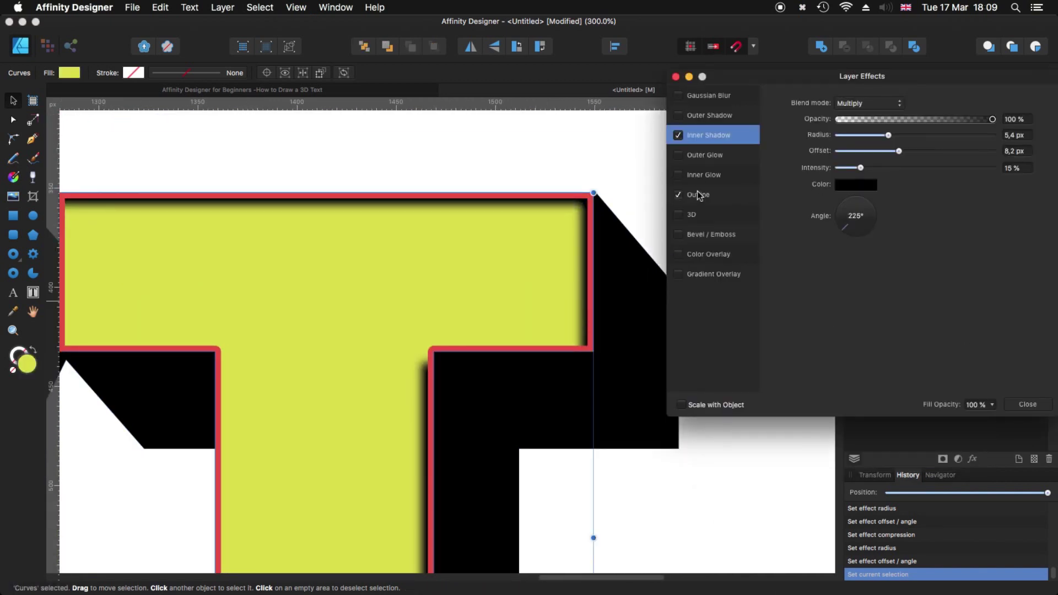
{"action": "left_click", "coordinate": [700, 196]}
{"action": "left_click", "coordinate": [858, 152]}
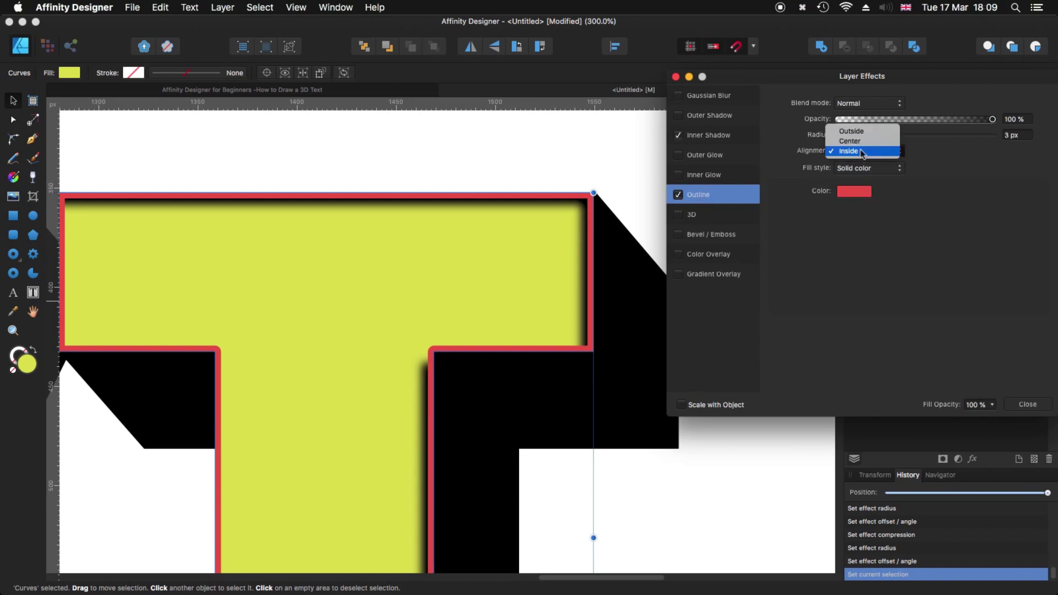
{"action": "left_click", "coordinate": [863, 142]}
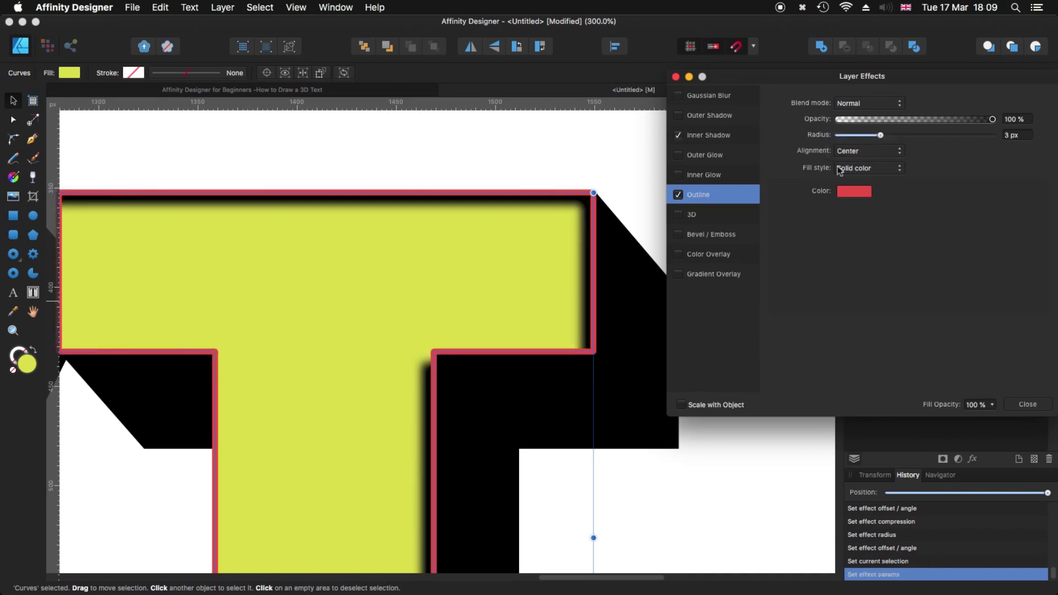
{"action": "left_click", "coordinate": [626, 203]}
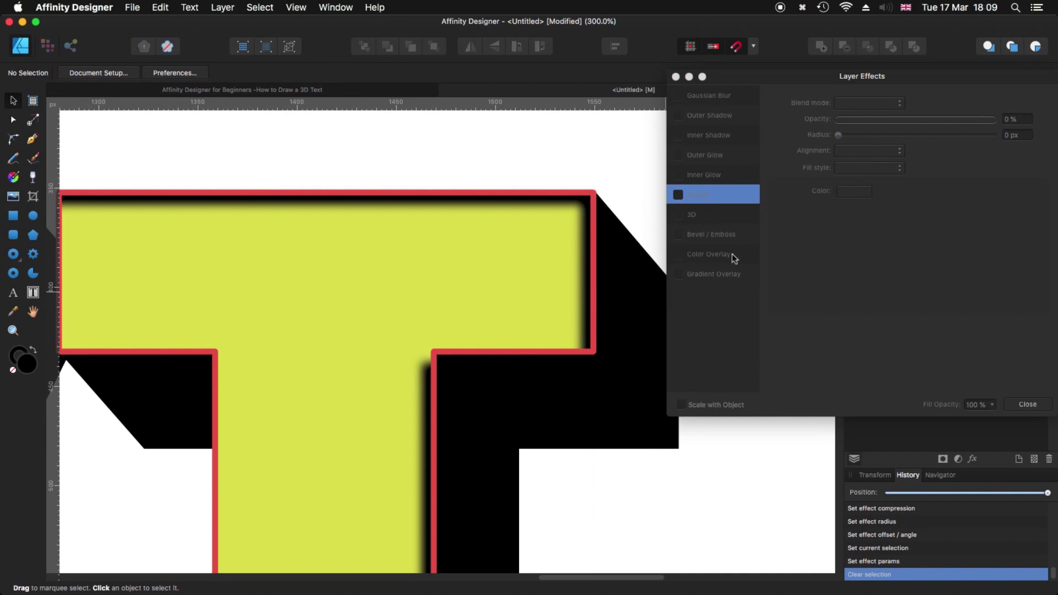
{"action": "left_click", "coordinate": [676, 76]}
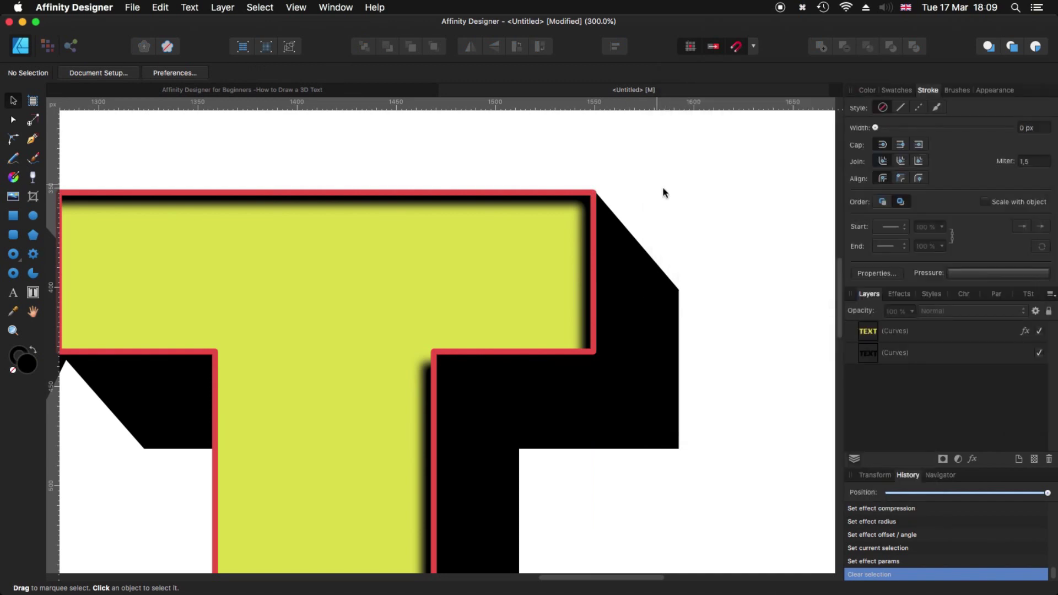
Lighten the black extrusion behind the lettering to a dark grey fill with a lightness of 26
{"action": "key", "text": "super+minus"}
{"action": "key", "text": "super+minus"}
{"action": "key", "text": "super+minus"}
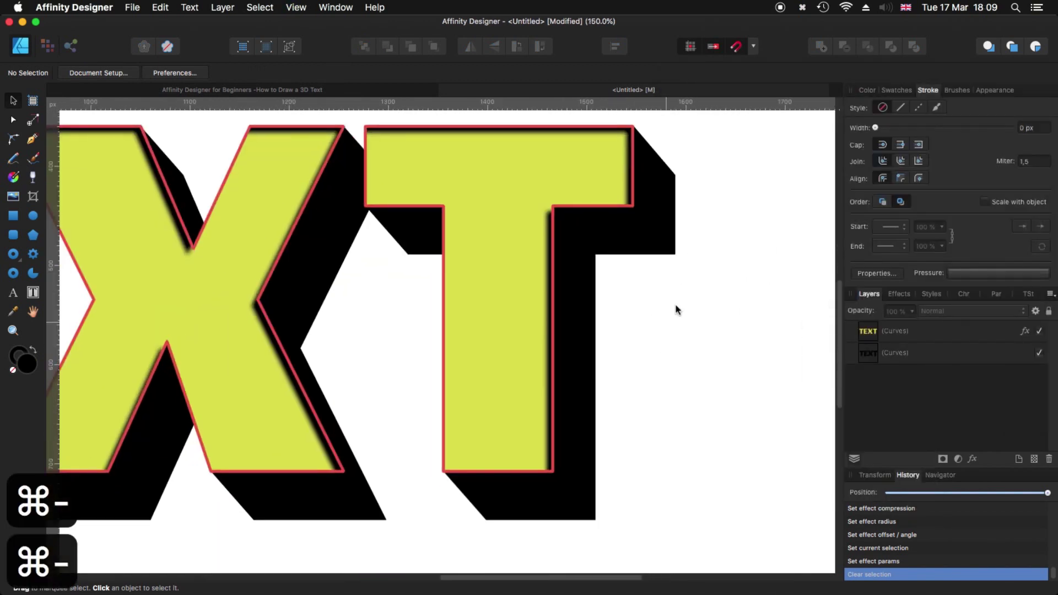
{"action": "left_click_drag", "start_coordinate": [609, 329], "coordinate": [685, 332]}
{"action": "scroll", "coordinate": [682, 333], "scroll_direction": "left", "scroll_amount": 5}
{"action": "scroll", "coordinate": [713, 329], "scroll_direction": "down", "scroll_amount": 1}
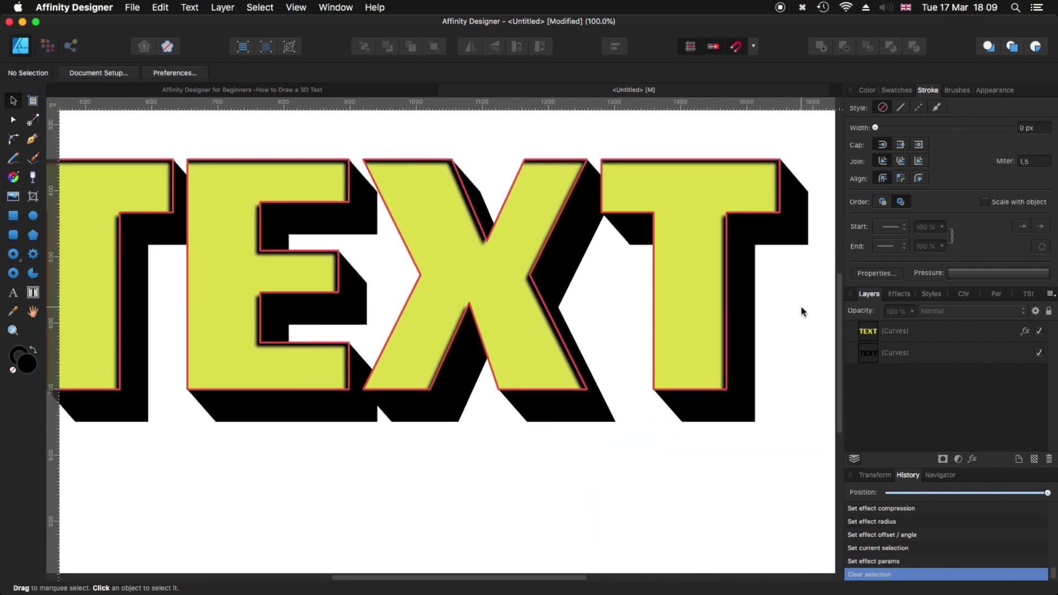
{"action": "left_click_drag", "start_coordinate": [518, 454], "coordinate": [652, 445]}
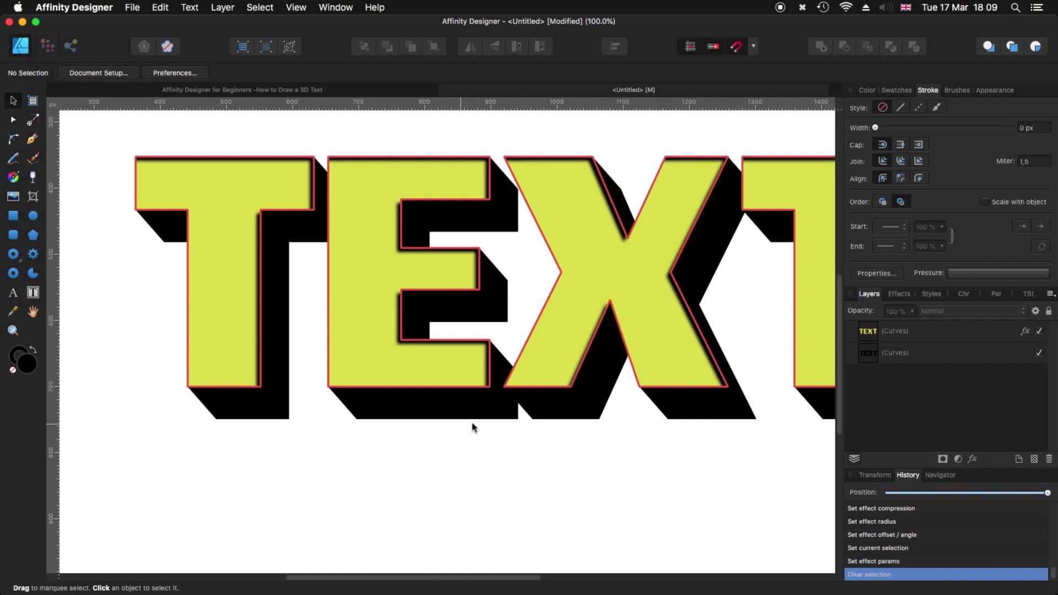
{"action": "left_click", "coordinate": [869, 357]}
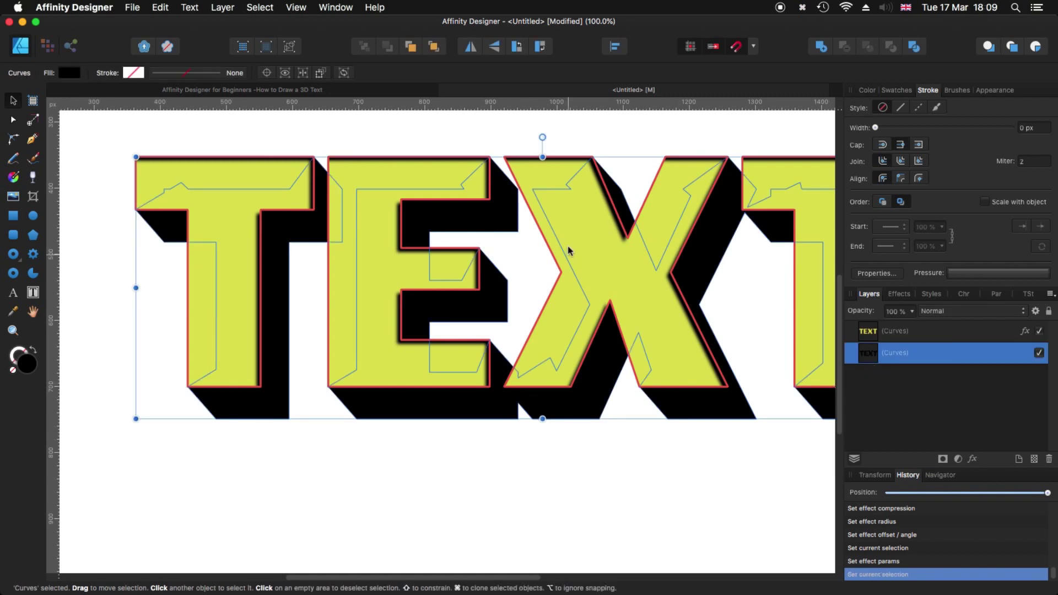
{"action": "left_click", "coordinate": [70, 73]}
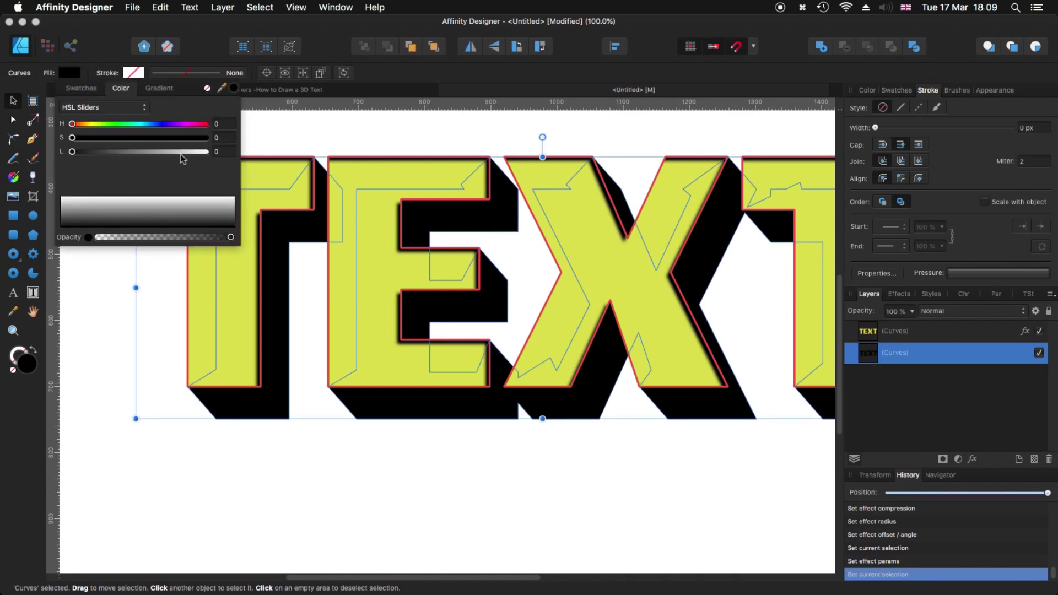
{"action": "left_click_drag", "start_coordinate": [75, 155], "coordinate": [111, 158]}
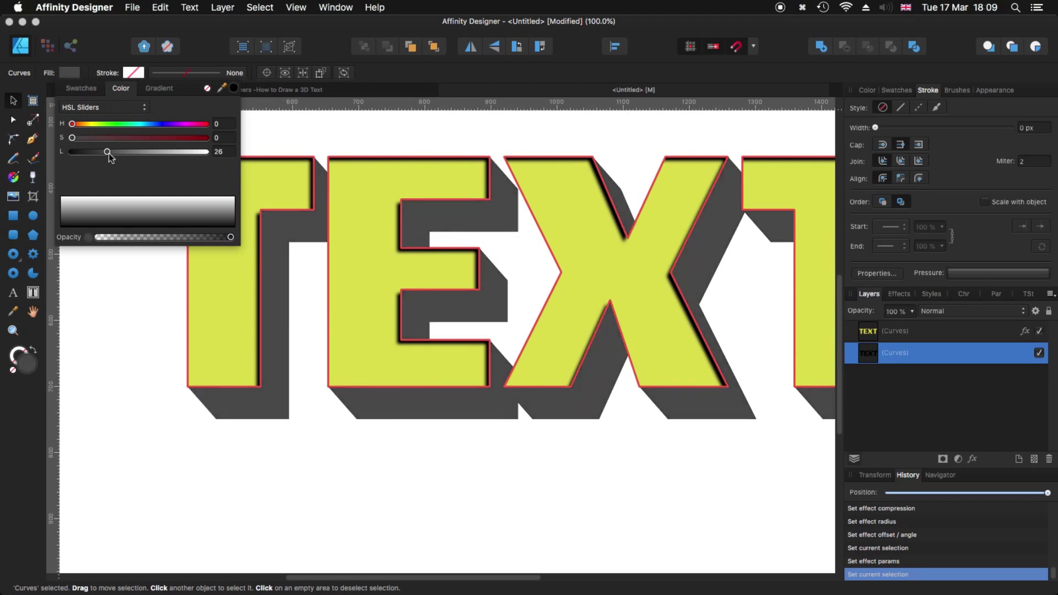
{"action": "left_click", "coordinate": [376, 457]}
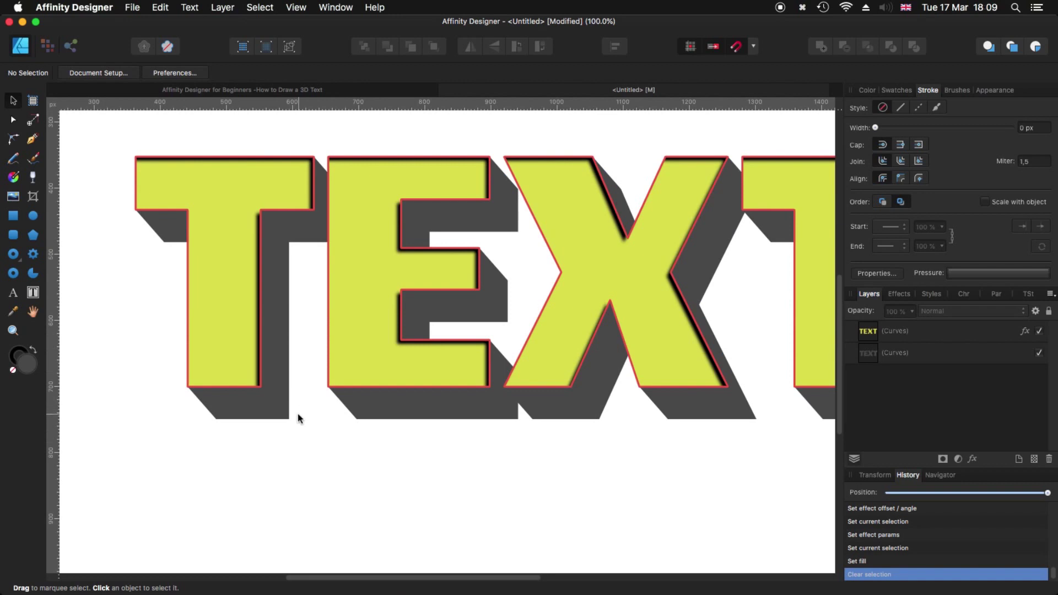
Trace the extrusion face under the first T's left arm with a closed four-point Pen shape
{"action": "scroll", "coordinate": [314, 463], "scroll_direction": "left", "scroll_amount": 5}
{"action": "scroll", "coordinate": [314, 463], "scroll_direction": "down", "scroll_amount": 1}
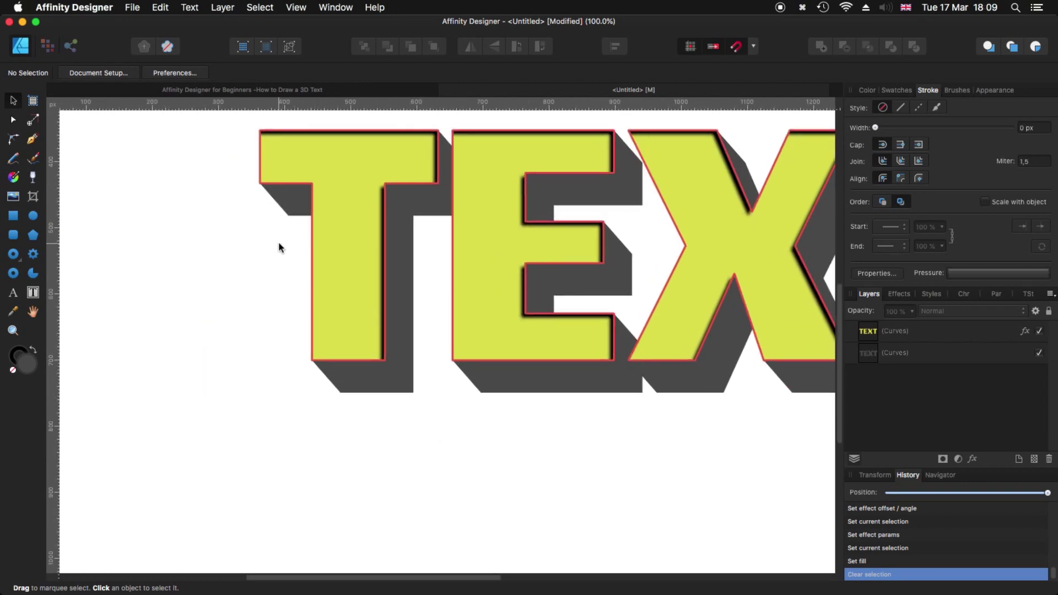
{"action": "key", "text": "super+plus"}
{"action": "key", "text": "super+plus"}
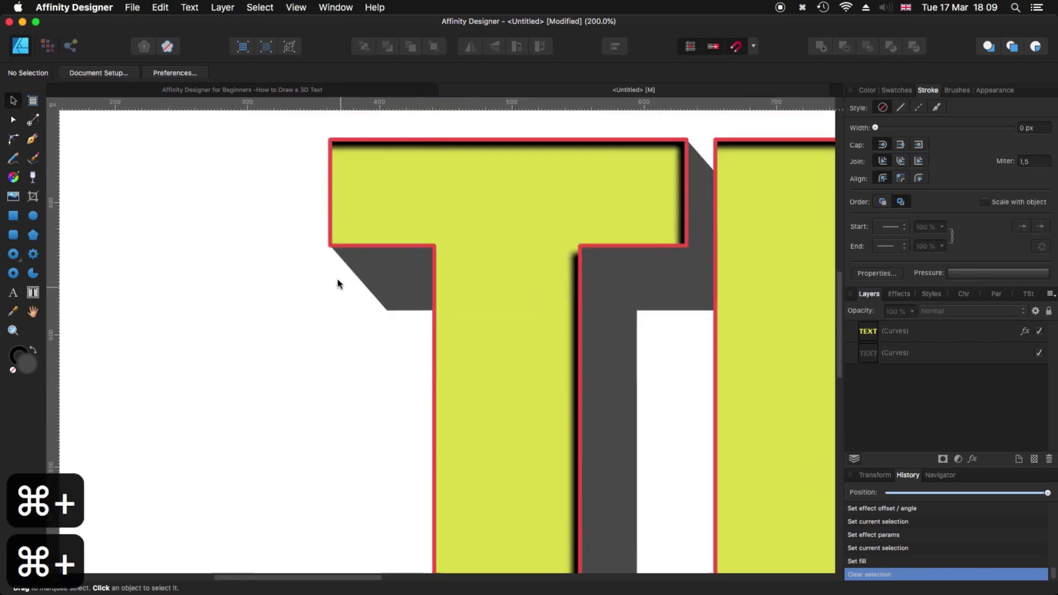
{"action": "key", "text": "super+plus"}
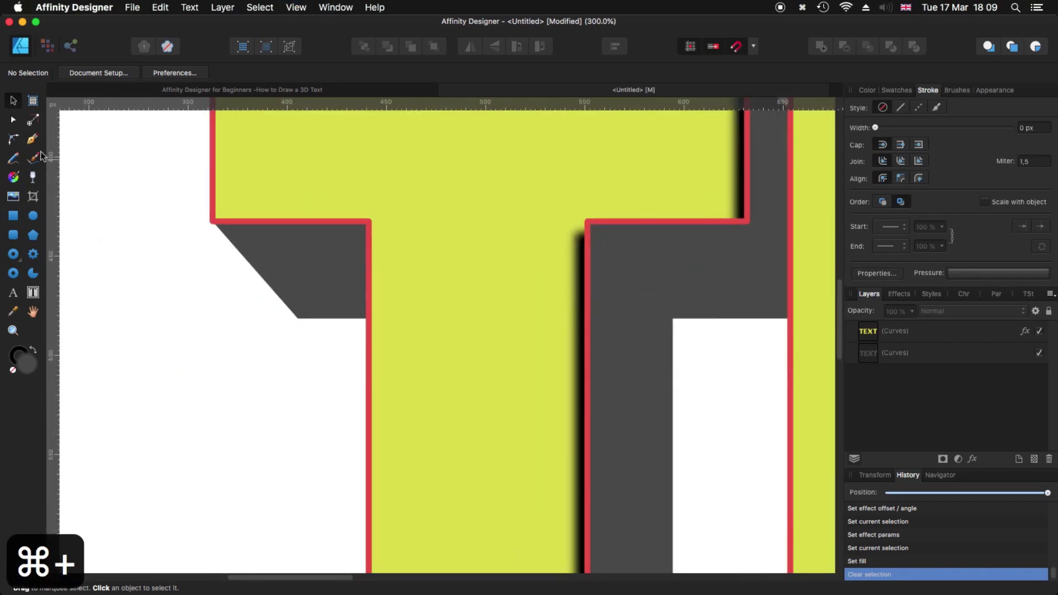
{"action": "left_click", "coordinate": [32, 139]}
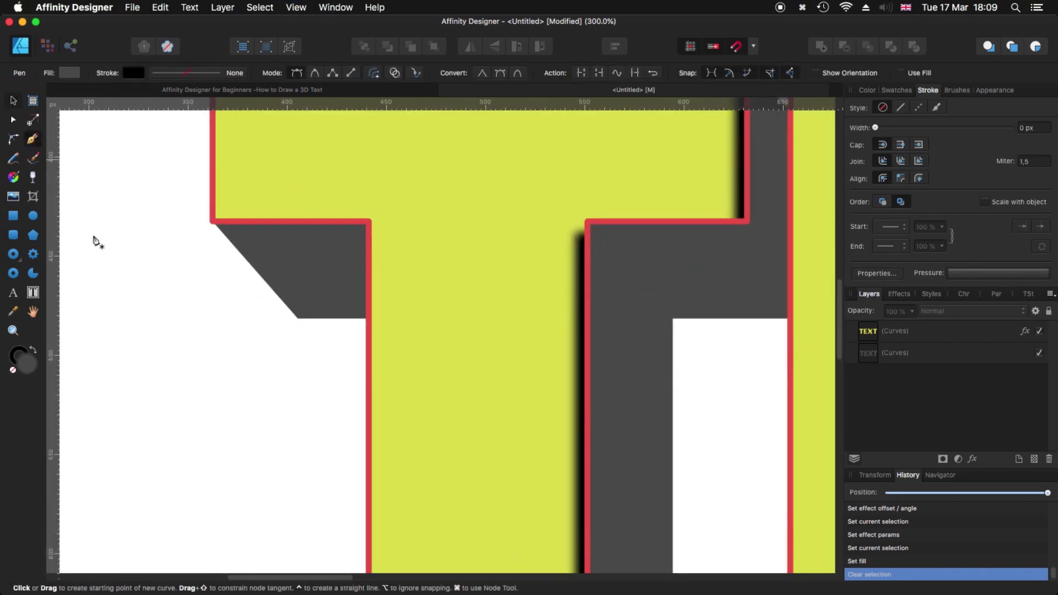
{"action": "left_click", "coordinate": [213, 222]}
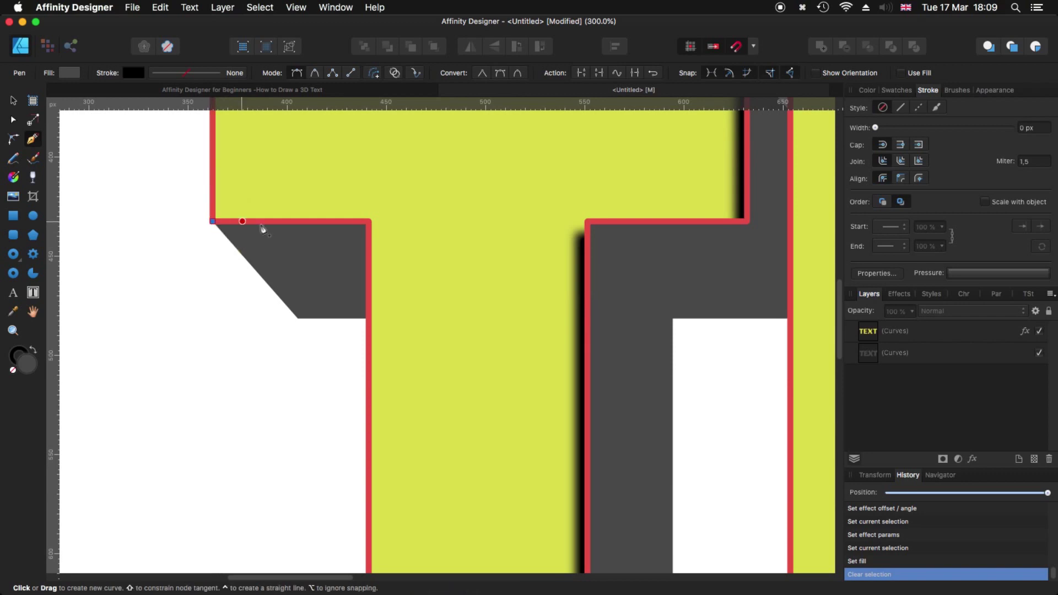
{"action": "left_click", "coordinate": [369, 221]}
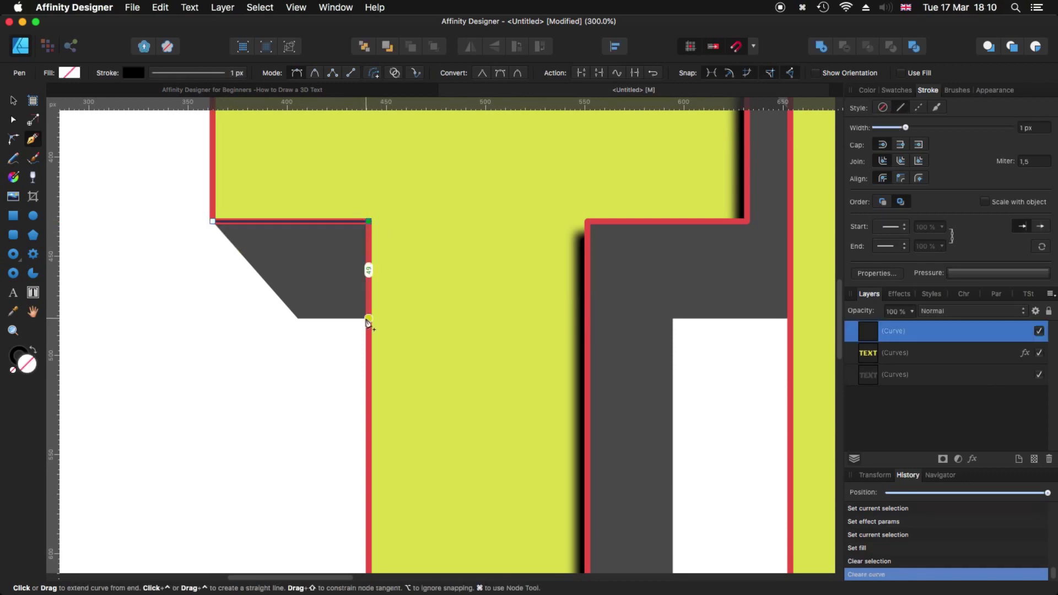
{"action": "left_click", "coordinate": [368, 318]}
{"action": "left_click", "coordinate": [298, 318]}
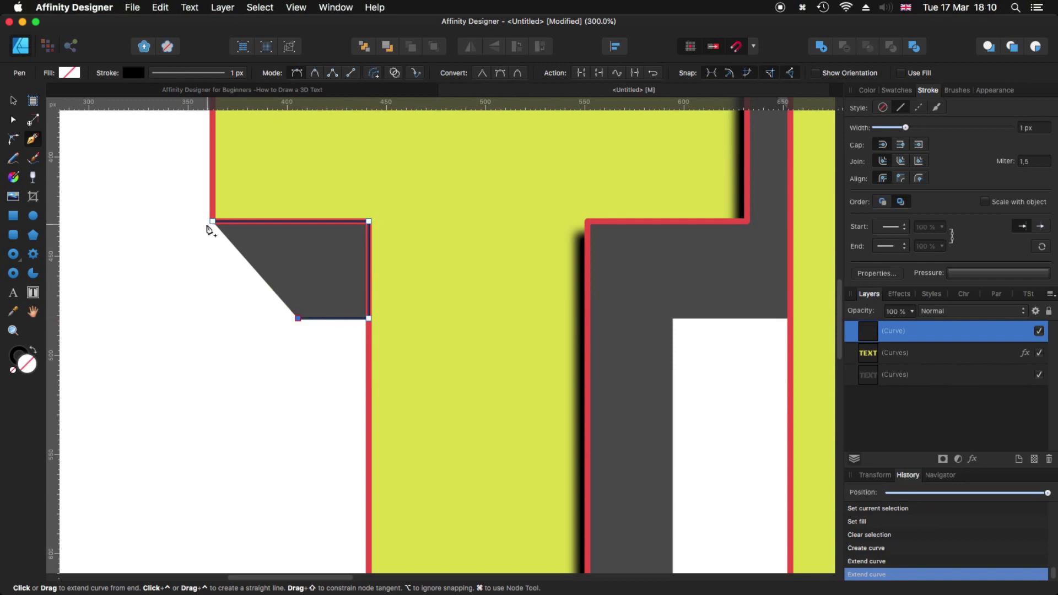
{"action": "left_click", "coordinate": [214, 222]}
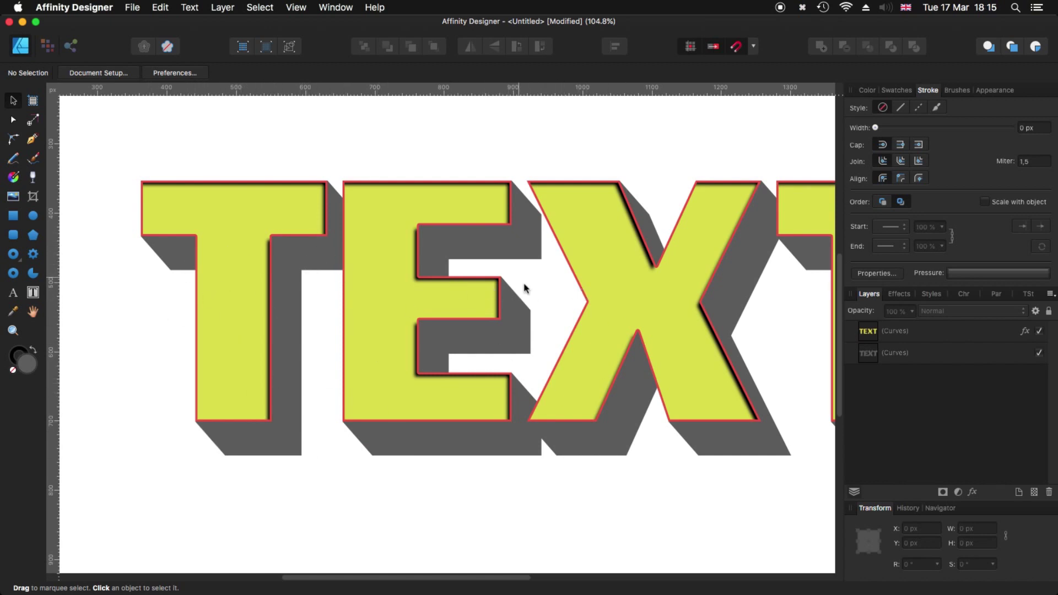
Draw a closed four-point Pen shape of about 77.2 by 49.9 px over the extrusion face under the first T's left arm
{"action": "left_click_drag", "start_coordinate": [525, 287], "coordinate": [342, 277]}
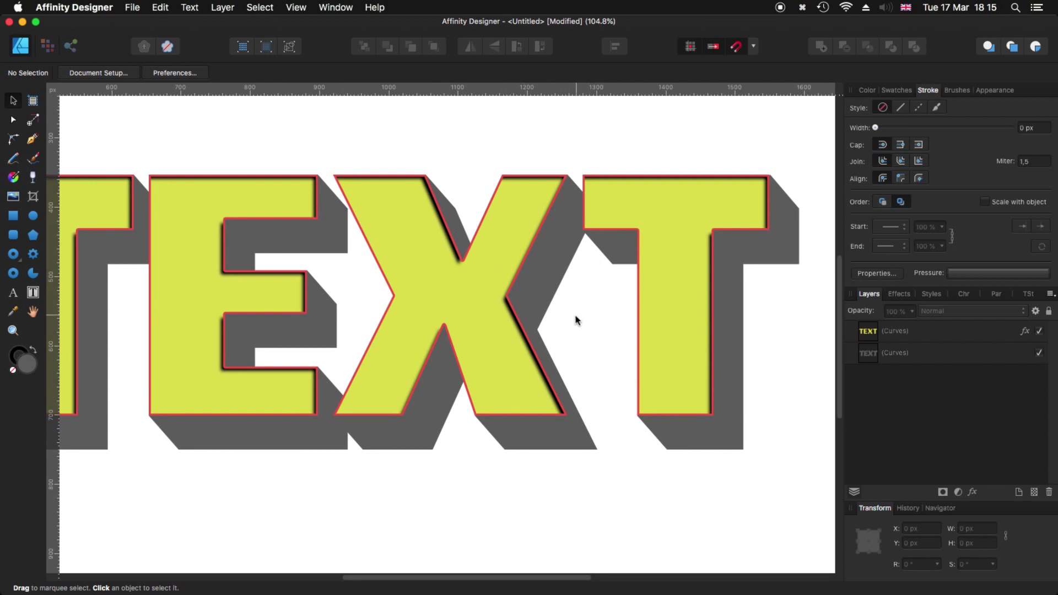
{"action": "left_click_drag", "start_coordinate": [575, 320], "coordinate": [752, 324]}
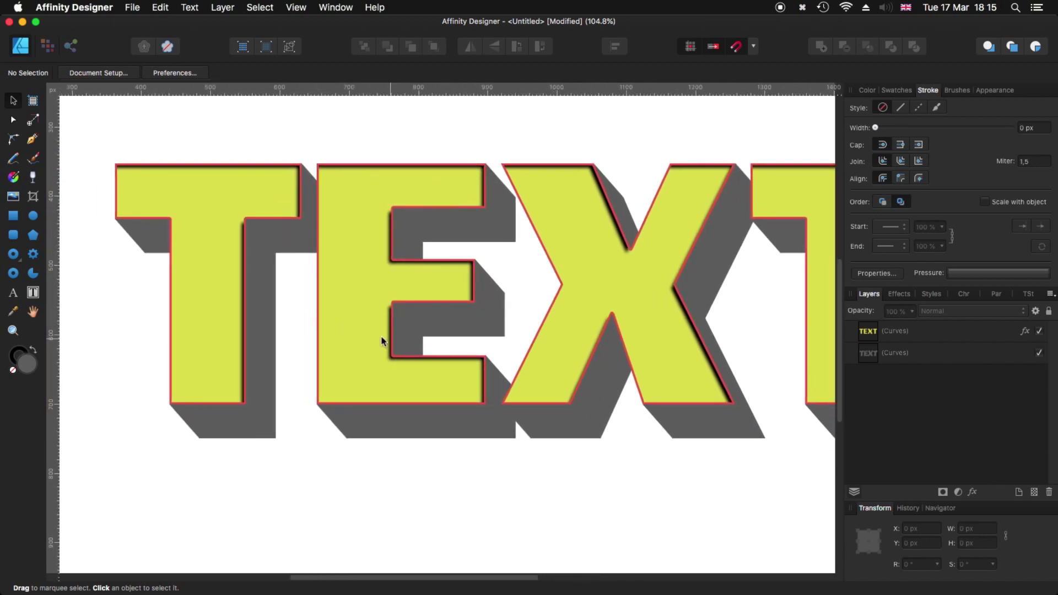
{"action": "left_click_drag", "start_coordinate": [283, 323], "coordinate": [365, 315]}
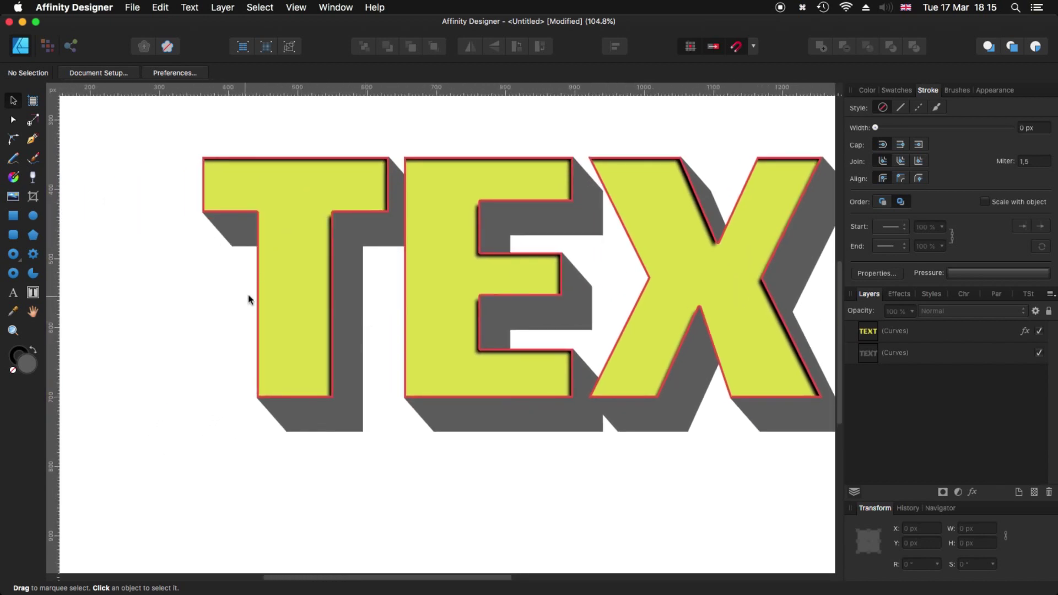
{"action": "left_click", "coordinate": [32, 141]}
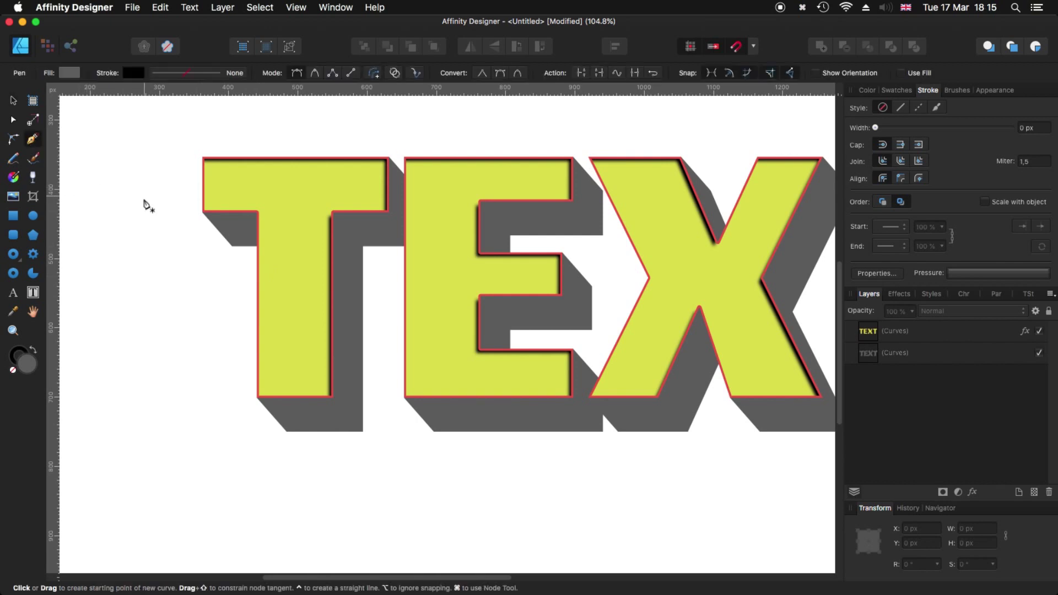
{"action": "key", "text": "super+plus"}
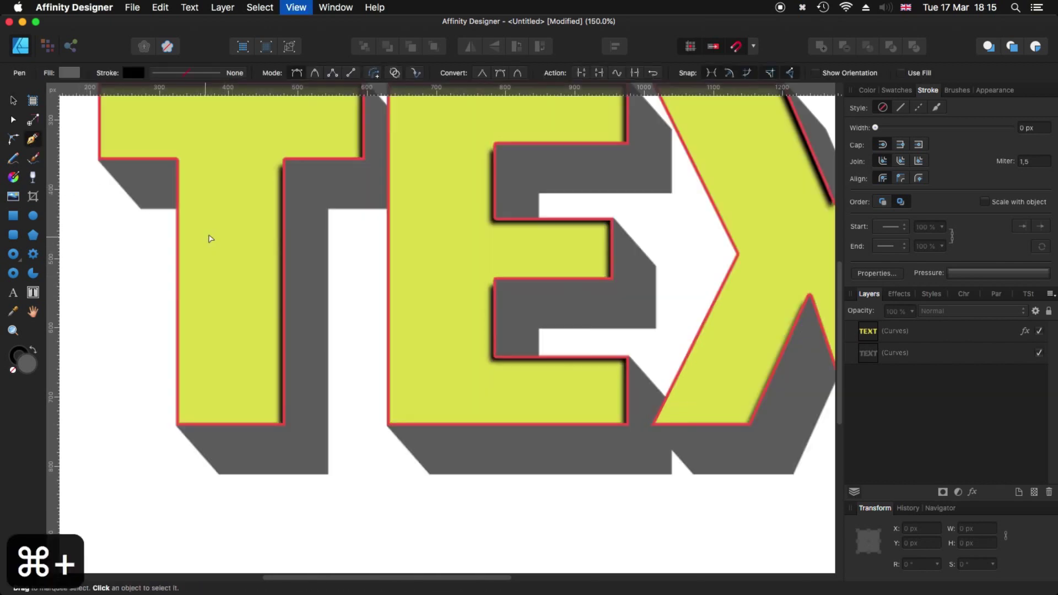
{"action": "key", "text": "super+plus"}
{"action": "key", "text": "super+plus"}
{"action": "left_click", "coordinate": [202, 211]}
{"action": "left_click", "coordinate": [256, 212]}
{"action": "left_click", "coordinate": [321, 239]}
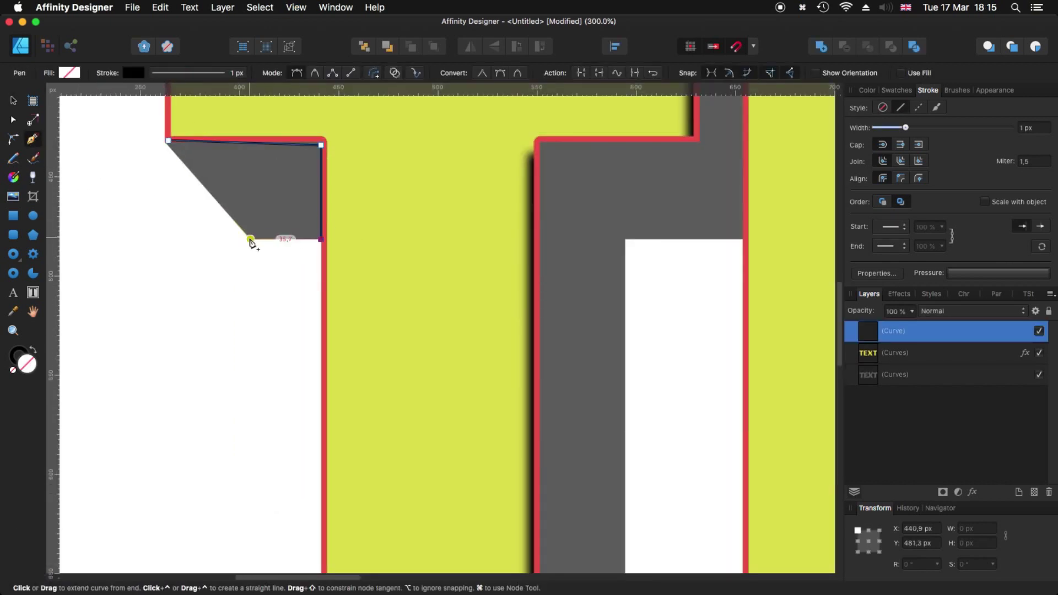
{"action": "left_click", "coordinate": [250, 239]}
{"action": "left_click", "coordinate": [168, 140]}
Align the shape's upper inner corner node with the underside of the T's arm and fill the shape with black
{"action": "key", "text": "a"}
{"action": "left_click_drag", "start_coordinate": [321, 145], "coordinate": [321, 141]}
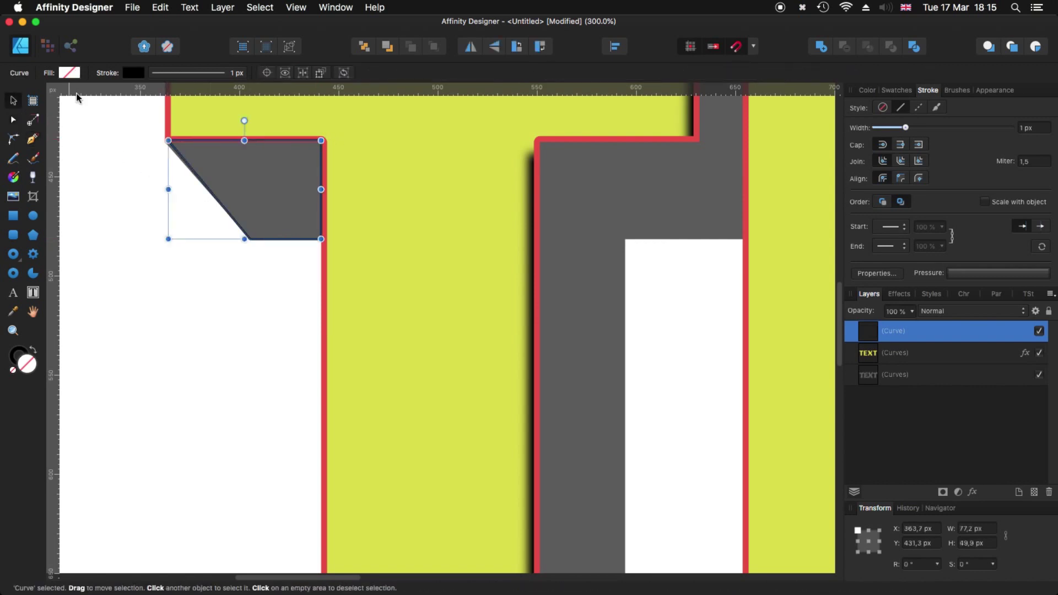
{"action": "left_click", "coordinate": [70, 72]}
{"action": "left_click", "coordinate": [75, 203]}
{"action": "key", "text": "p"}
{"action": "scroll", "coordinate": [390, 189], "scroll_direction": "right", "scroll_amount": 5}
{"action": "left_click", "coordinate": [499, 180]}
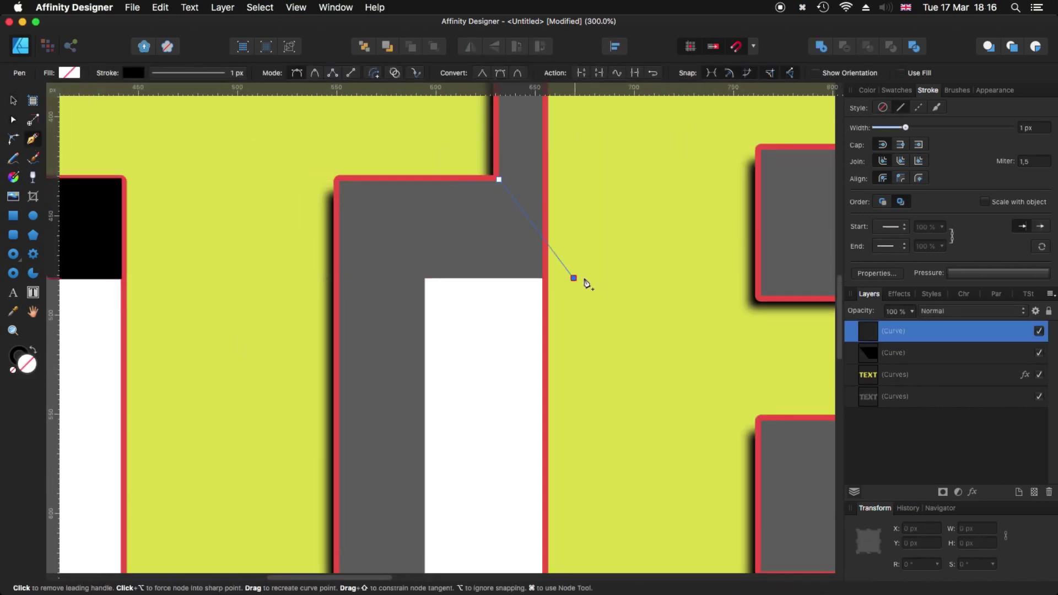
{"action": "left_click", "coordinate": [574, 277]}
{"action": "left_click", "coordinate": [425, 278]}
{"action": "left_click", "coordinate": [340, 181]}
{"action": "scroll", "coordinate": [507, 193], "scroll_direction": "down", "scroll_amount": 5}
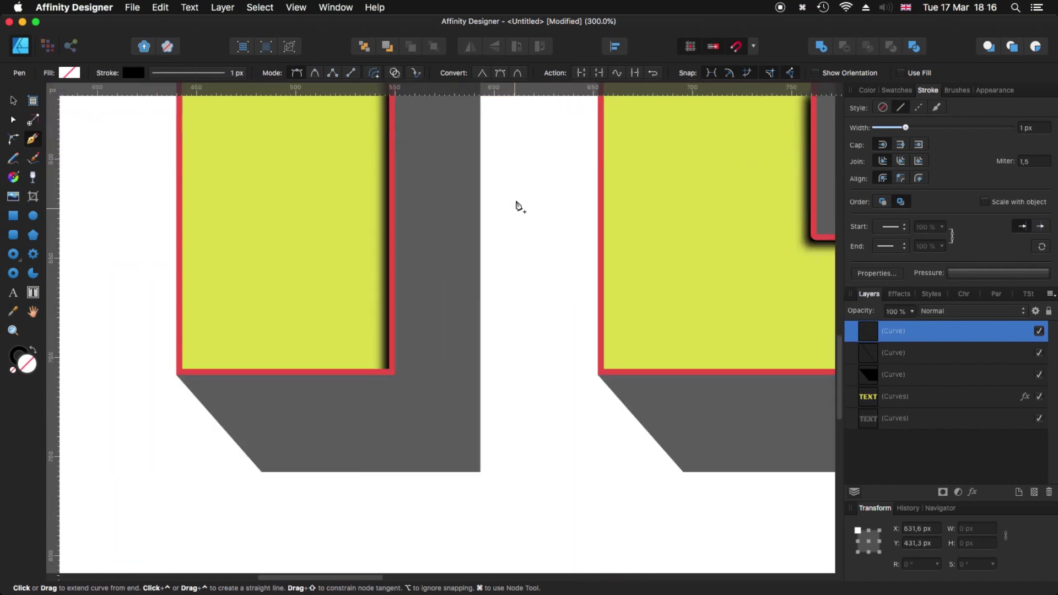
{"action": "left_click", "coordinate": [198, 298]}
{"action": "key", "text": "super+z"}
{"action": "key", "text": "super+z"}
{"action": "key", "text": "super+z"}
{"action": "key", "text": "super+z"}
{"action": "scroll", "coordinate": [449, 358], "scroll_direction": "up", "scroll_amount": 5}
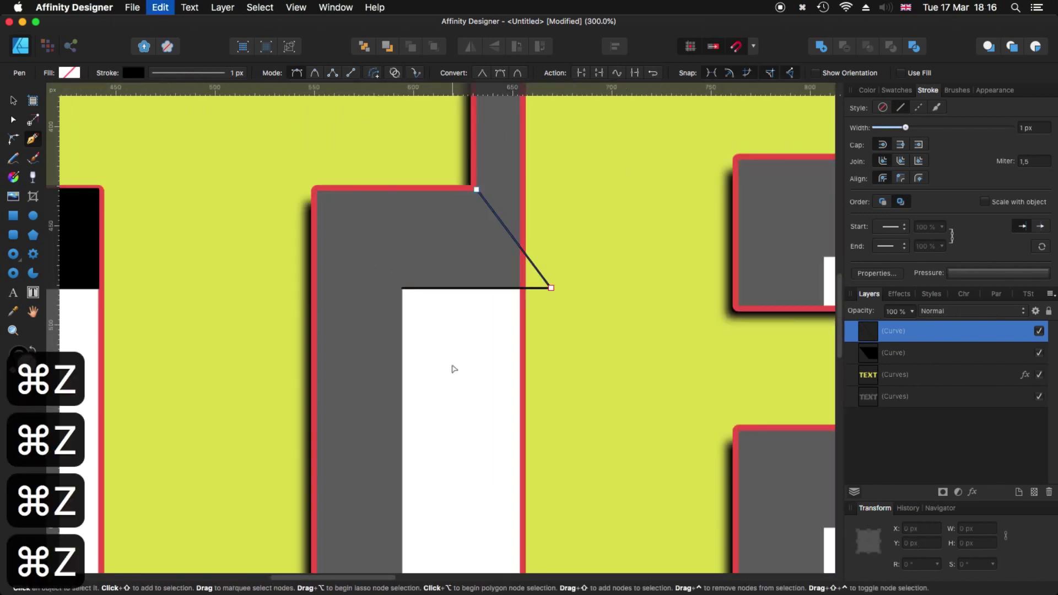
{"action": "scroll", "coordinate": [449, 284], "scroll_direction": "left", "scroll_amount": 3}
{"action": "left_click", "coordinate": [70, 72]}
{"action": "left_click", "coordinate": [234, 90]}
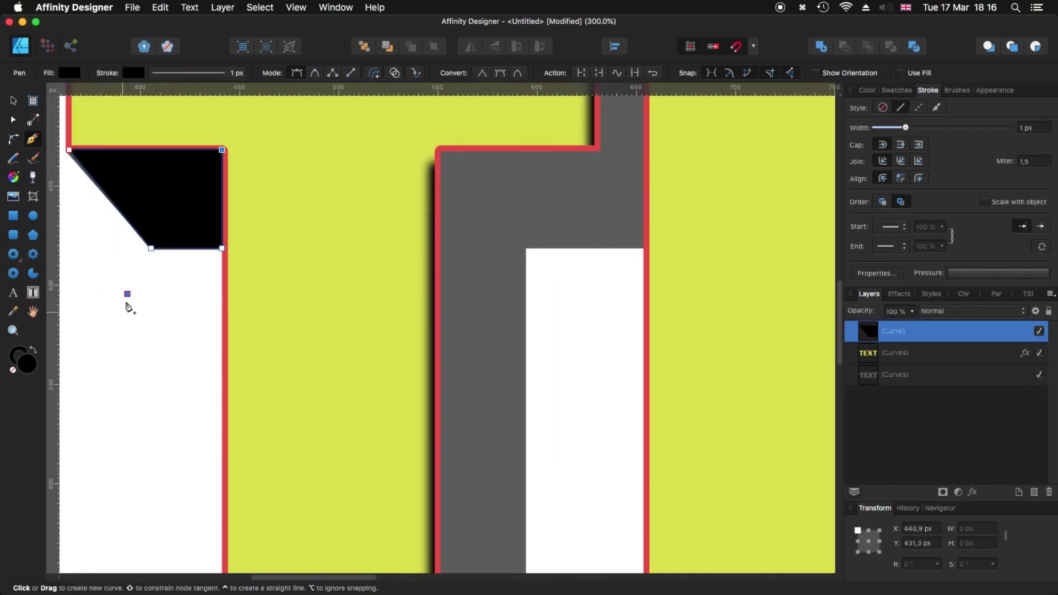
Draw a closed four-point Pen shape over the extrusion face under the first T's right arm and fill it with black
{"action": "scroll", "coordinate": [572, 170], "scroll_direction": "right", "scroll_amount": 5}
{"action": "scroll", "coordinate": [572, 170], "scroll_direction": "up", "scroll_amount": 1}
{"action": "left_click", "coordinate": [515, 275]}
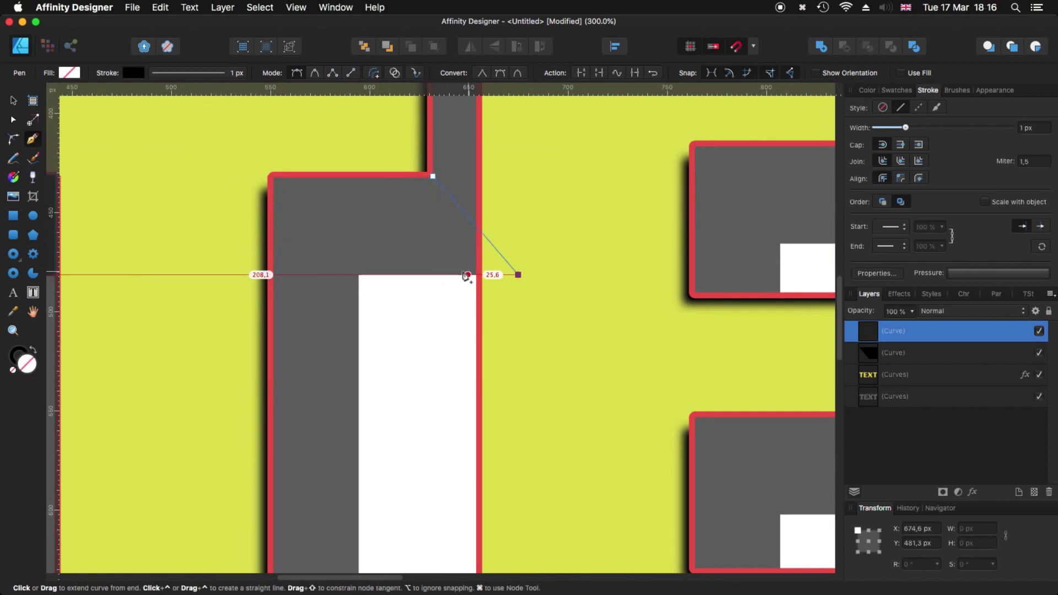
{"action": "left_click", "coordinate": [432, 176]}
{"action": "left_click", "coordinate": [268, 175]}
{"action": "left_click", "coordinate": [359, 275]}
{"action": "left_click", "coordinate": [515, 275]}
{"action": "scroll", "coordinate": [415, 265], "scroll_direction": "down", "scroll_amount": 4}
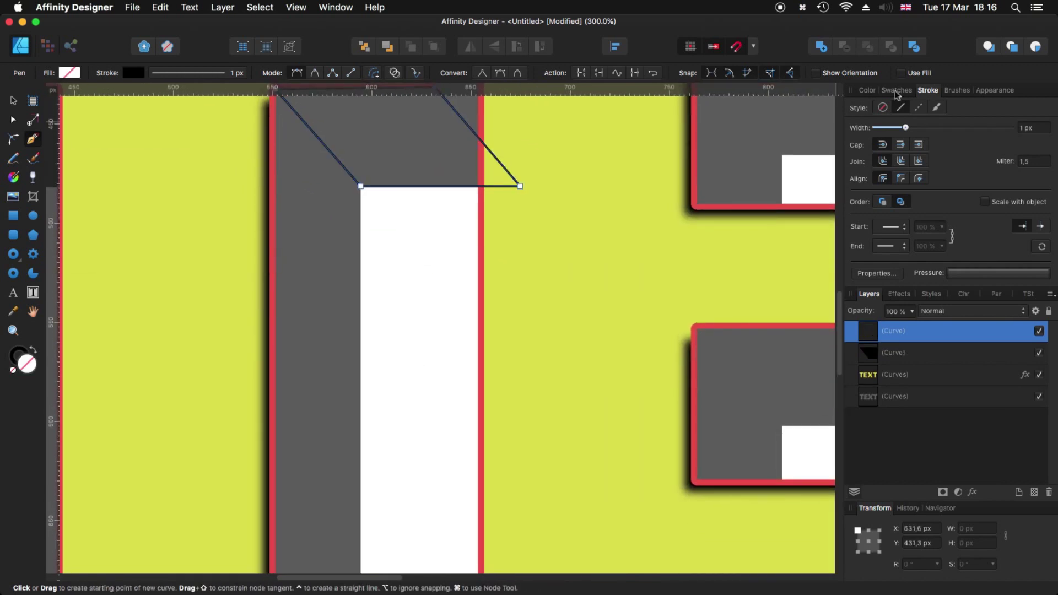
Draw a closed black-filled Pen shape over the extrusion face beneath the first T's stem
{"action": "scroll", "coordinate": [441, 248], "scroll_direction": "down", "scroll_amount": 12}
{"action": "scroll", "coordinate": [463, 222], "scroll_direction": "left", "scroll_amount": 5}
{"action": "left_click", "coordinate": [170, 309]}
{"action": "left_click", "coordinate": [389, 309]}
{"action": "left_click", "coordinate": [469, 404]}
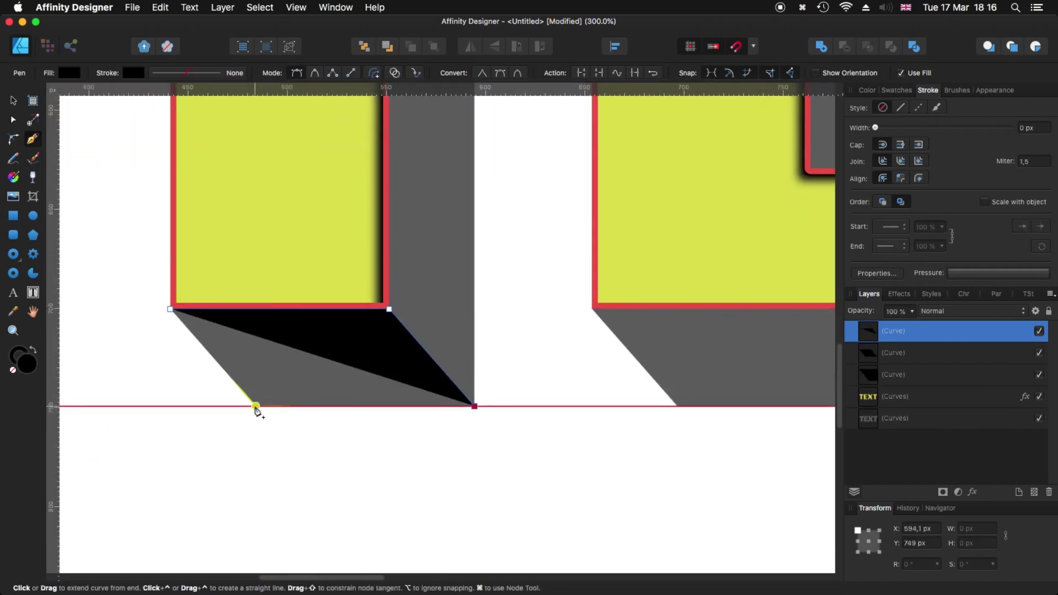
{"action": "left_click", "coordinate": [255, 406]}
{"action": "left_click", "coordinate": [169, 309]}
Draw a closed black-filled Pen shape over the extrusion face beneath the E's base
{"action": "scroll", "coordinate": [441, 358], "scroll_direction": "right", "scroll_amount": 10}
{"action": "scroll", "coordinate": [441, 359], "scroll_direction": "up", "scroll_amount": 2}
{"action": "scroll", "coordinate": [578, 342], "scroll_direction": "right", "scroll_amount": 10}
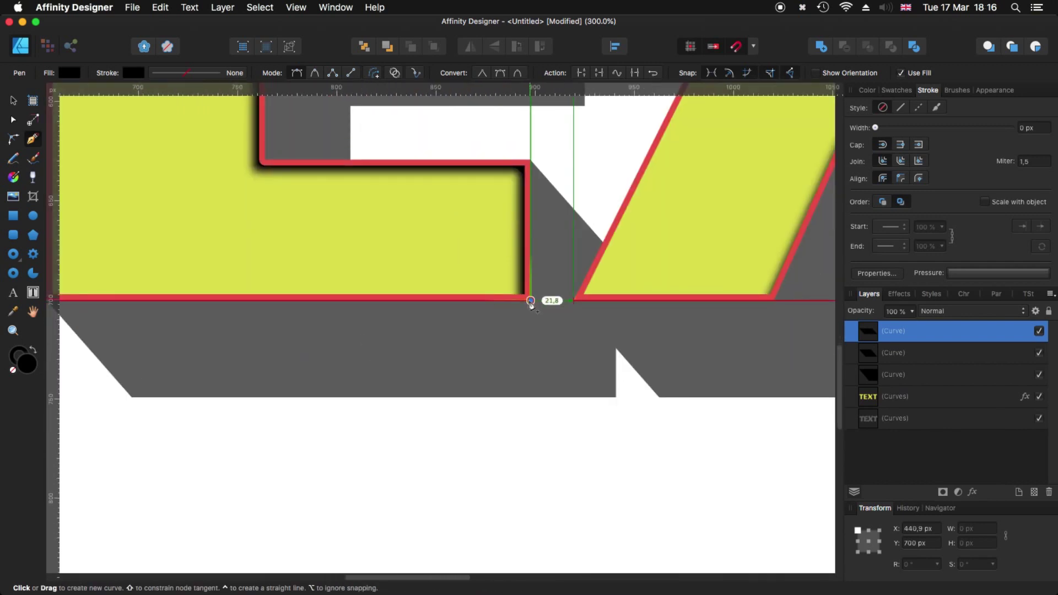
{"action": "left_click", "coordinate": [524, 300]}
{"action": "left_click", "coordinate": [619, 397]}
{"action": "scroll", "coordinate": [215, 408], "scroll_direction": "left", "scroll_amount": 4}
{"action": "left_click", "coordinate": [234, 393]}
{"action": "left_click", "coordinate": [154, 300]}
Draw a closed four-point black Pen shape over the extrusion face under the E's middle arm
{"action": "scroll", "coordinate": [248, 441], "scroll_direction": "up", "scroll_amount": 9}
{"action": "scroll", "coordinate": [248, 441], "scroll_direction": "right", "scroll_amount": 4}
{"action": "scroll", "coordinate": [287, 457], "scroll_direction": "up", "scroll_amount": 1}
{"action": "left_click", "coordinate": [496, 250]}
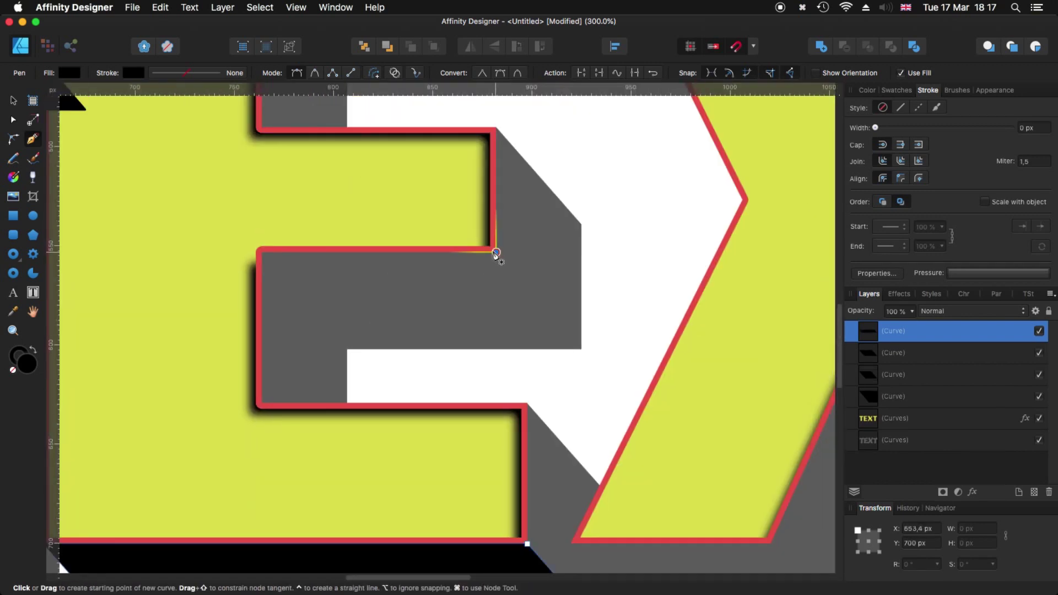
{"action": "left_click", "coordinate": [581, 349]}
{"action": "left_click", "coordinate": [346, 348]}
{"action": "left_click", "coordinate": [259, 251]}
{"action": "left_click", "coordinate": [496, 251]}
Draw a closed four-point black Pen shape over the extrusion face under the E's top arm
{"action": "scroll", "coordinate": [405, 199], "scroll_direction": "up", "scroll_amount": 10}
{"action": "scroll", "coordinate": [405, 199], "scroll_direction": "left", "scroll_amount": 1}
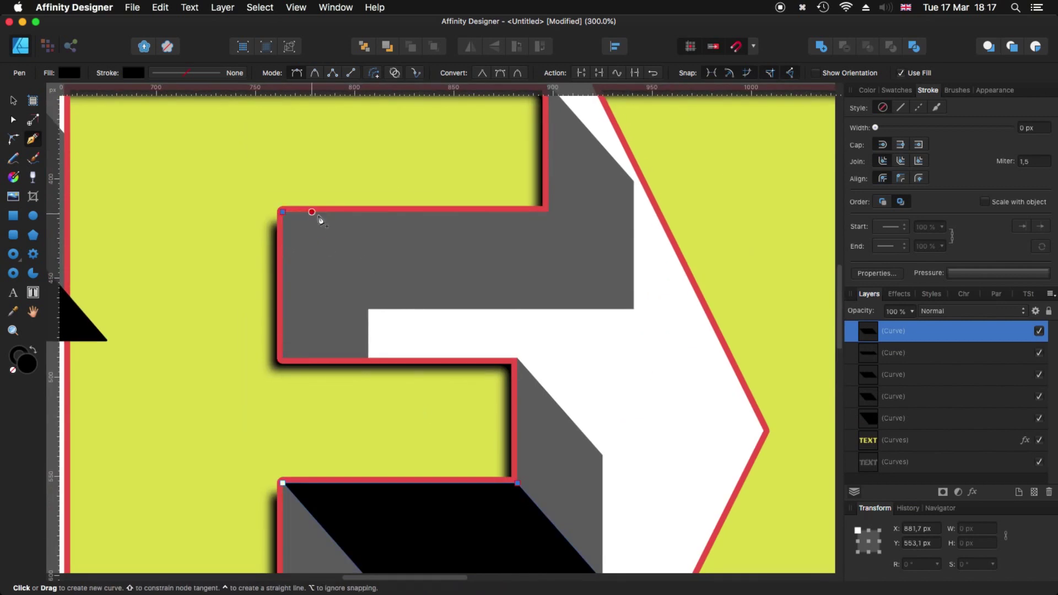
{"action": "left_click", "coordinate": [281, 210]}
{"action": "left_click", "coordinate": [548, 210]}
{"action": "left_click", "coordinate": [633, 307]}
{"action": "left_click", "coordinate": [368, 307]}
{"action": "left_click", "coordinate": [281, 210]}
Draw a black-filled four-point Pen shape over the extrusion face beneath the X's left leg
{"action": "scroll", "coordinate": [485, 298], "scroll_direction": "down", "scroll_amount": 10}
{"action": "scroll", "coordinate": [485, 297], "scroll_direction": "right", "scroll_amount": 6}
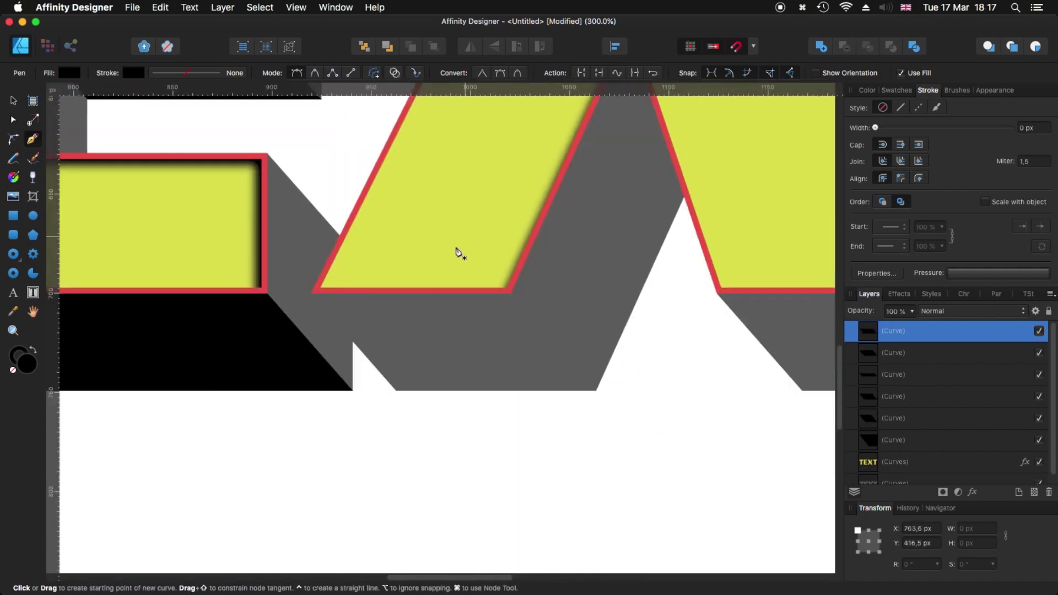
{"action": "left_click", "coordinate": [314, 293]}
{"action": "left_click", "coordinate": [395, 391]}
{"action": "left_click", "coordinate": [596, 390]}
{"action": "left_click", "coordinate": [511, 296]}
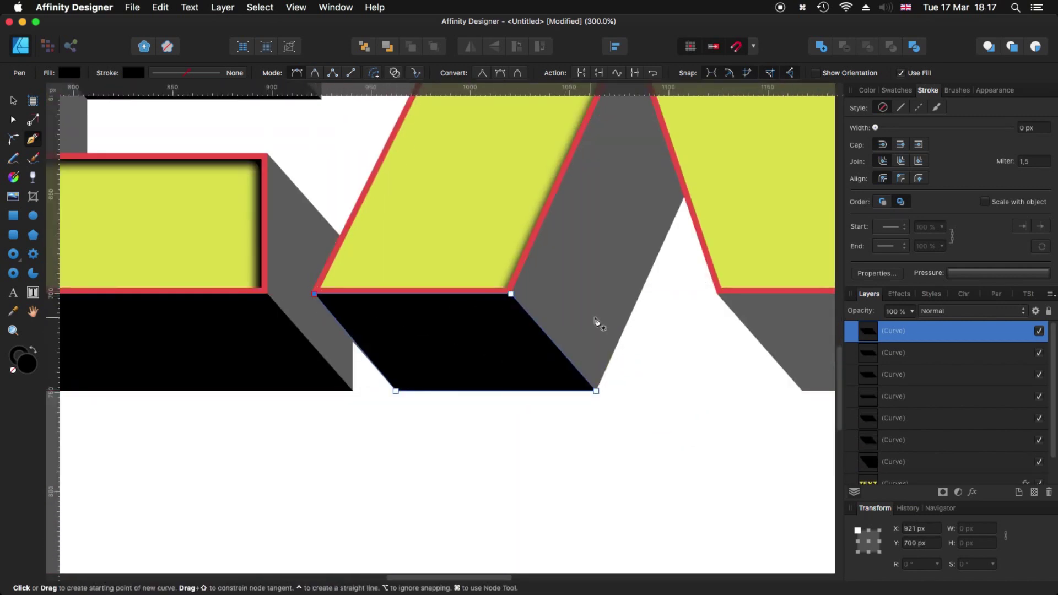
Draw a closed black-filled Pen shape over the extrusion face beneath the X's right leg
{"action": "scroll", "coordinate": [597, 325], "scroll_direction": "right", "scroll_amount": 5}
{"action": "key", "text": "super+z"}
{"action": "left_click", "coordinate": [351, 295]}
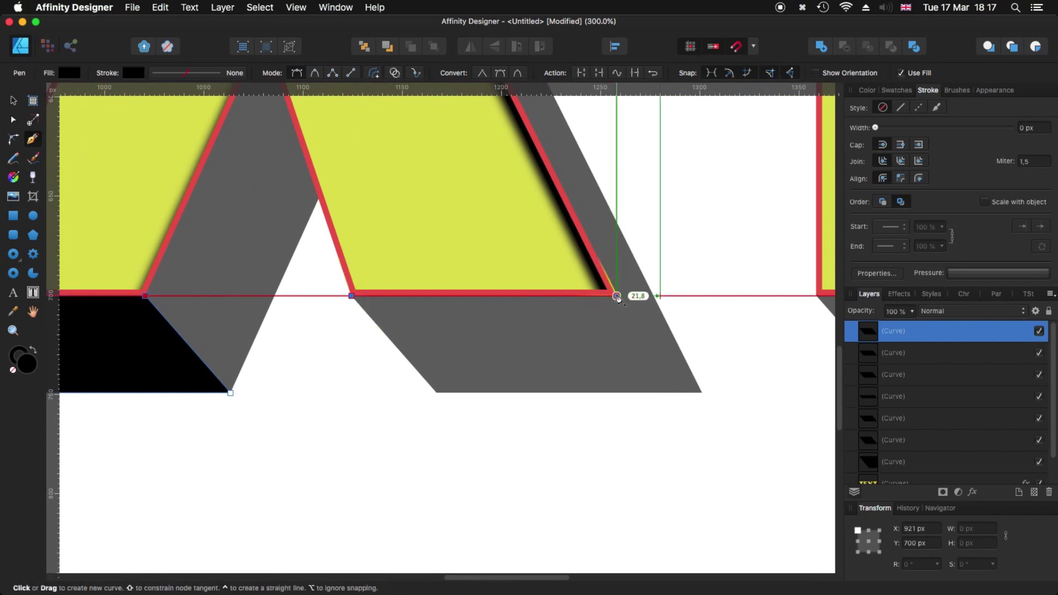
{"action": "left_click", "coordinate": [615, 295]}
{"action": "left_click", "coordinate": [701, 390]}
{"action": "left_click", "coordinate": [437, 390]}
{"action": "left_click", "coordinate": [353, 296]}
Draw a closed black-filled Pen shape over the extrusion face beneath the last T's stem
{"action": "scroll", "coordinate": [430, 321], "scroll_direction": "right", "scroll_amount": 5}
{"action": "scroll", "coordinate": [430, 320], "scroll_direction": "up", "scroll_amount": 1}
{"action": "left_click", "coordinate": [422, 318]}
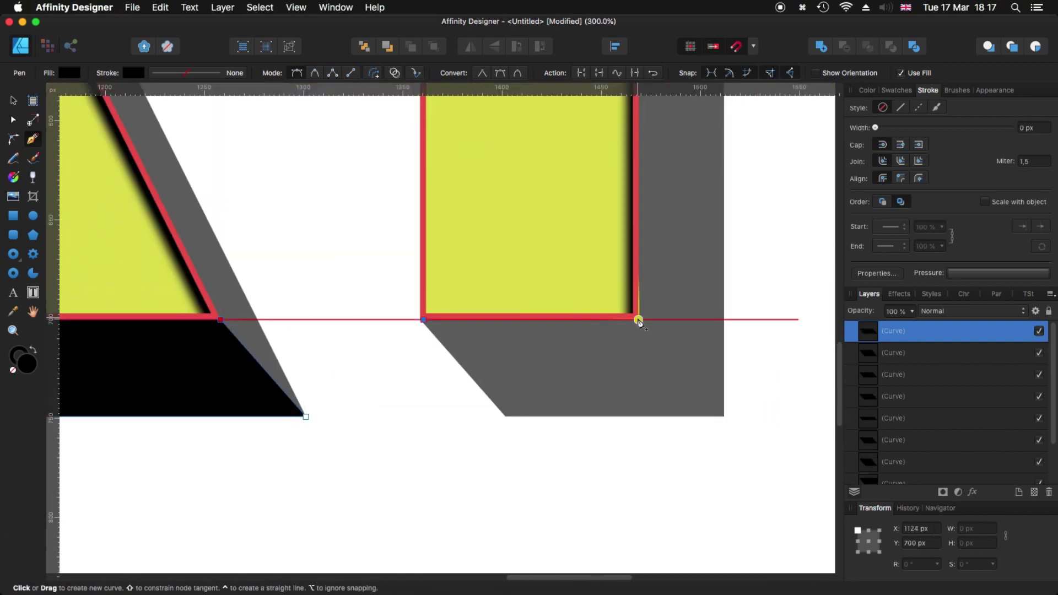
{"action": "left_click", "coordinate": [638, 317]}
{"action": "left_click", "coordinate": [724, 417]}
{"action": "left_click", "coordinate": [505, 417]}
{"action": "left_click", "coordinate": [420, 320]}
Align the stem shape's upper left corner node with the lower left corner of the last T's front
{"action": "key", "text": "a"}
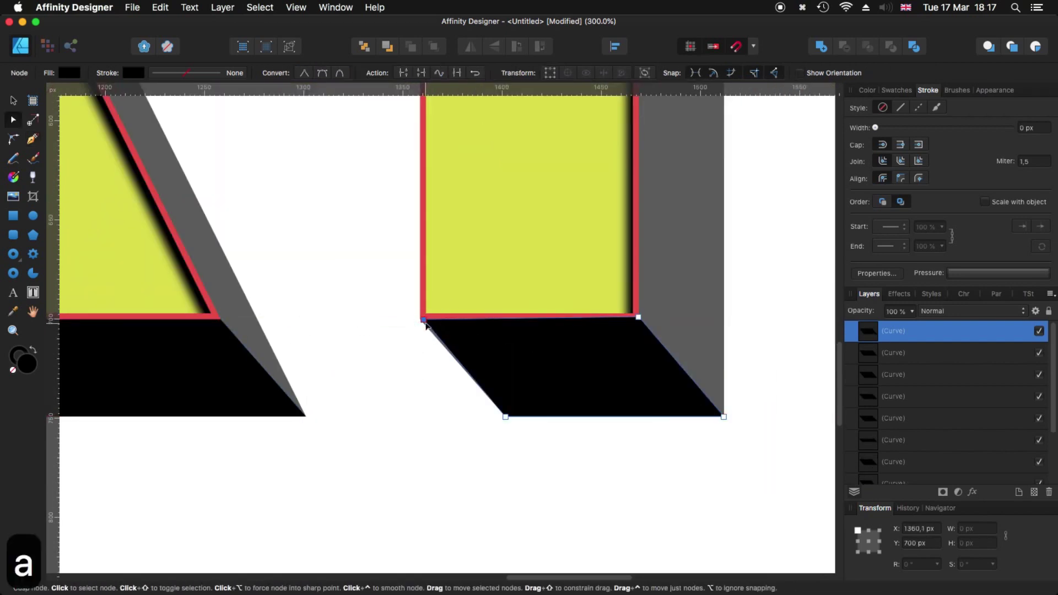
{"action": "key", "text": "super+plus"}
{"action": "key", "text": "super+plus"}
{"action": "key", "text": "super+plus"}
{"action": "key", "text": "super+plus"}
{"action": "key", "text": "super+plus"}
{"action": "key", "text": "super+plus"}
{"action": "key", "text": "super+minus"}
{"action": "key", "text": "super+minus"}
{"action": "key", "text": "super+minus"}
{"action": "key", "text": "super+minus"}
{"action": "key", "text": "super+minus"}
{"action": "key", "text": "super+minus"}
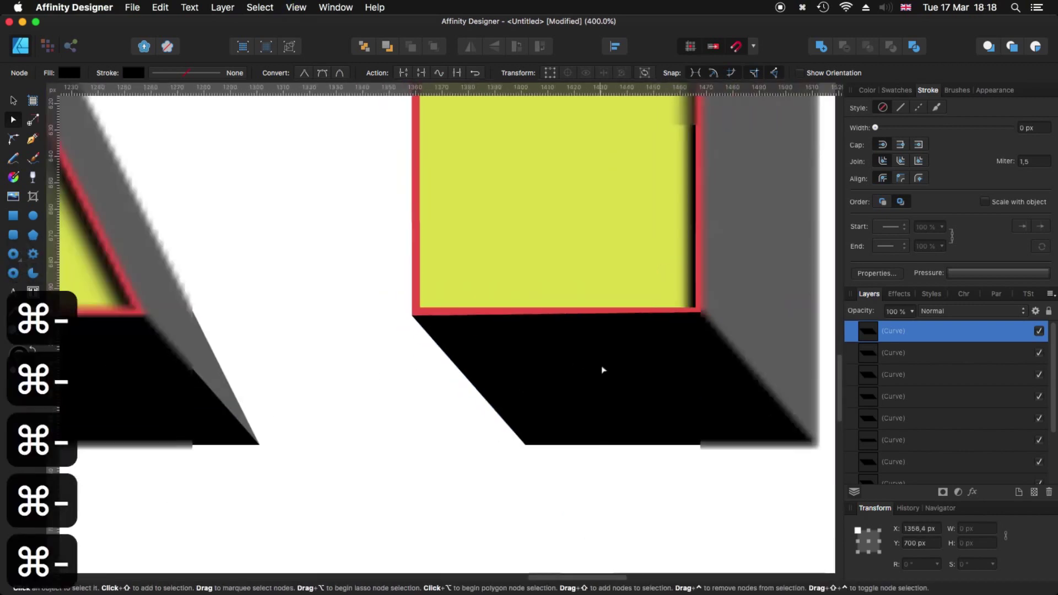
Draw a closed four-point black Pen shape over the extrusion face under the last T's right arm
{"action": "key", "text": "p"}
{"action": "left_click", "coordinate": [680, 204]}
{"action": "left_click", "coordinate": [760, 300]}
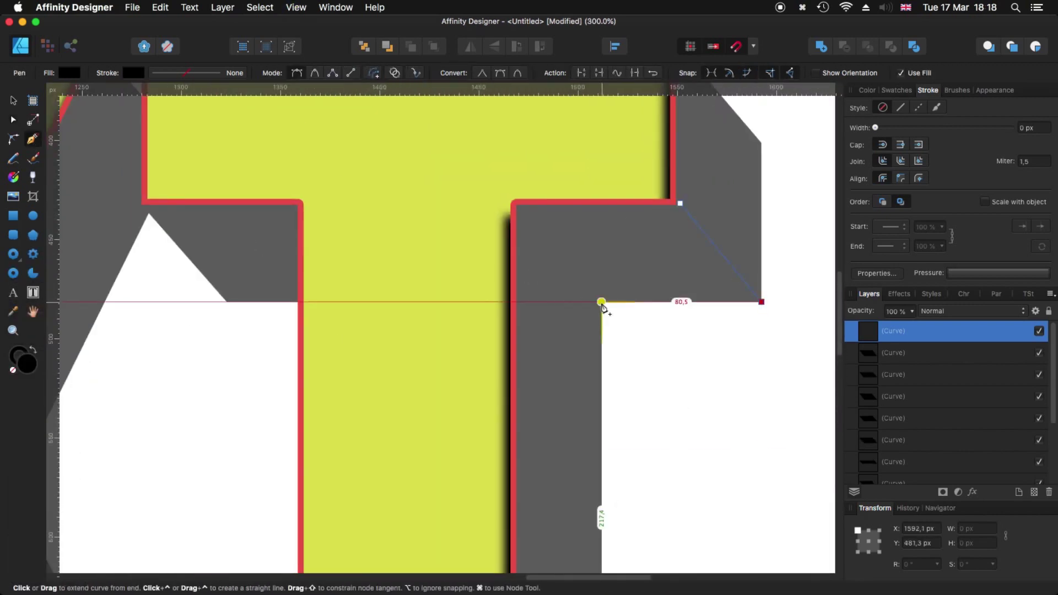
{"action": "left_click", "coordinate": [602, 302]}
{"action": "left_click", "coordinate": [515, 202]}
{"action": "left_click", "coordinate": [680, 204]}
Draw a closed four-point black Pen shape over the extrusion face under the last T's left arm
{"action": "scroll", "coordinate": [495, 238], "scroll_direction": "left", "scroll_amount": 5}
{"action": "left_click", "coordinate": [510, 227]}
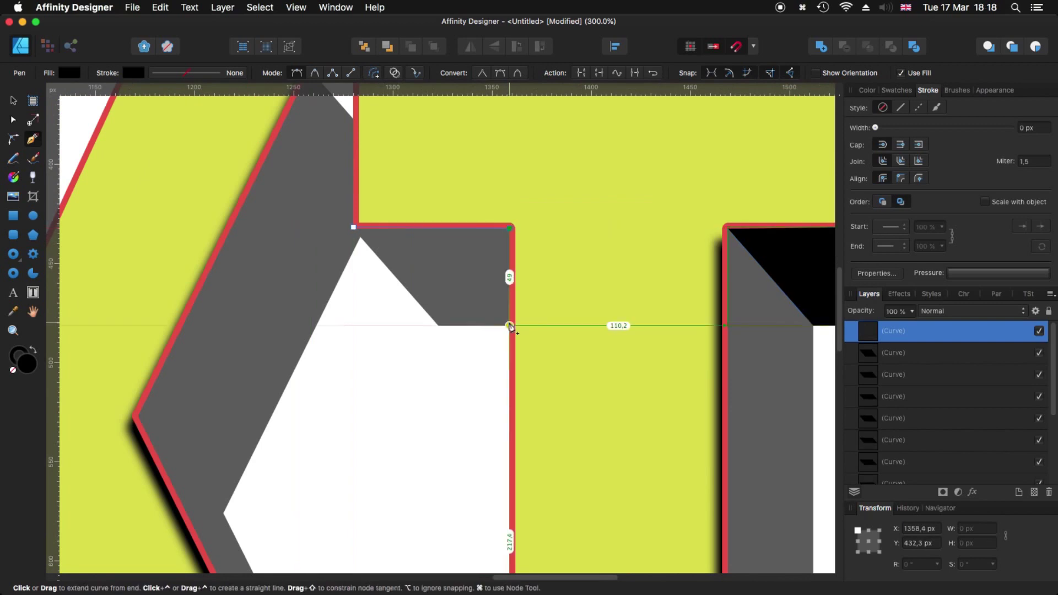
{"action": "left_click", "coordinate": [511, 325]}
{"action": "left_click", "coordinate": [438, 325]}
{"action": "left_click", "coordinate": [353, 227]}
Align the upper corner nodes of the black shape under the last T's right arm with the arm's underside
{"action": "scroll", "coordinate": [416, 308], "scroll_direction": "right", "scroll_amount": 8}
{"action": "key", "text": "a"}
{"action": "key", "text": "super+plus"}
{"action": "key", "text": "super+plus"}
{"action": "key", "text": "super+plus"}
{"action": "key", "text": "super+plus"}
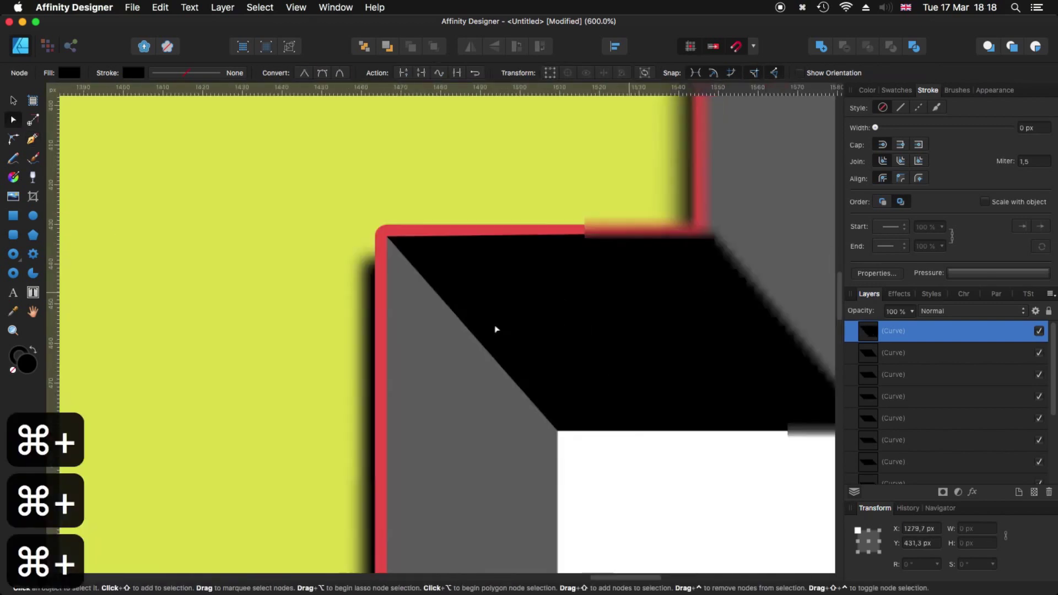
{"action": "left_click", "coordinate": [494, 328]}
{"action": "key", "text": "super+minus"}
{"action": "key", "text": "super+minus"}
{"action": "key", "text": "super+minus"}
{"action": "key", "text": "super+minus"}
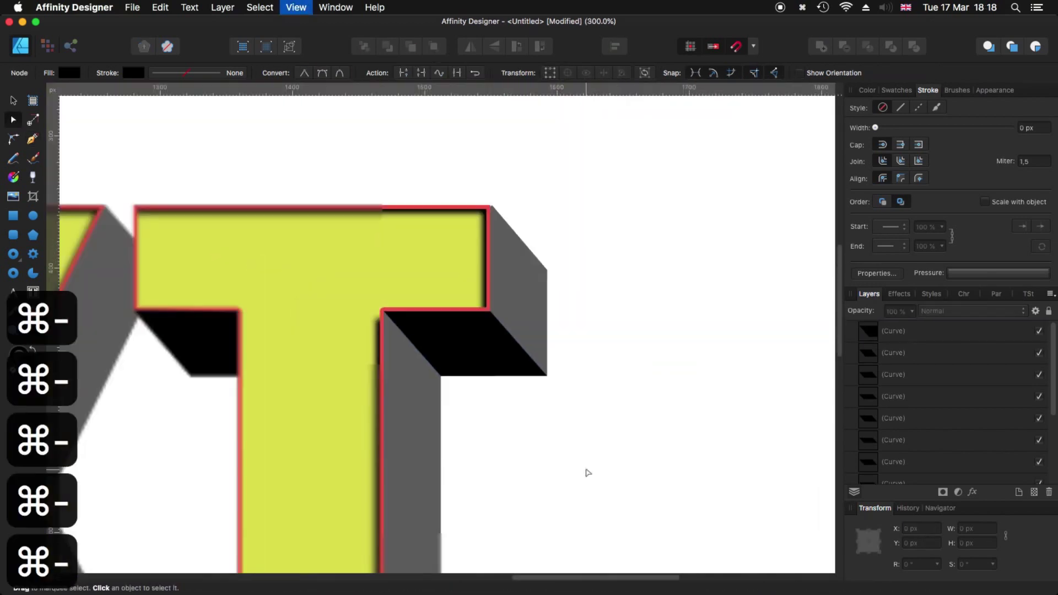
Select all the black shading shapes, merge them into one curves object and place it beneath the yellow front layer
{"action": "key", "text": "super+minus"}
{"action": "key", "text": "super+minus"}
{"action": "key", "text": "super+minus"}
{"action": "key", "text": "super+minus"}
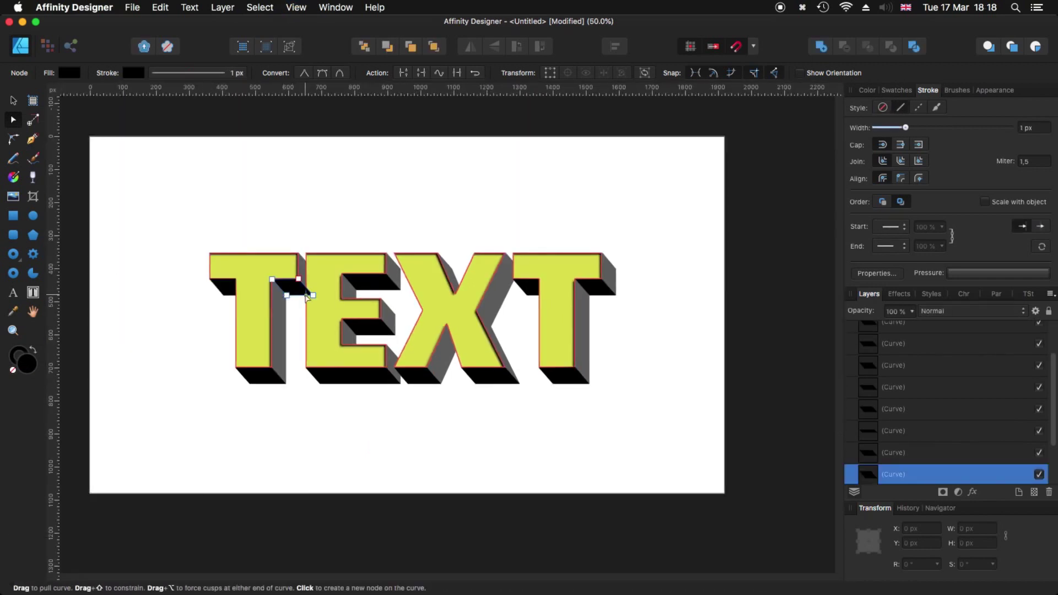
{"action": "left_click", "coordinate": [371, 282]}
{"action": "key", "text": "v"}
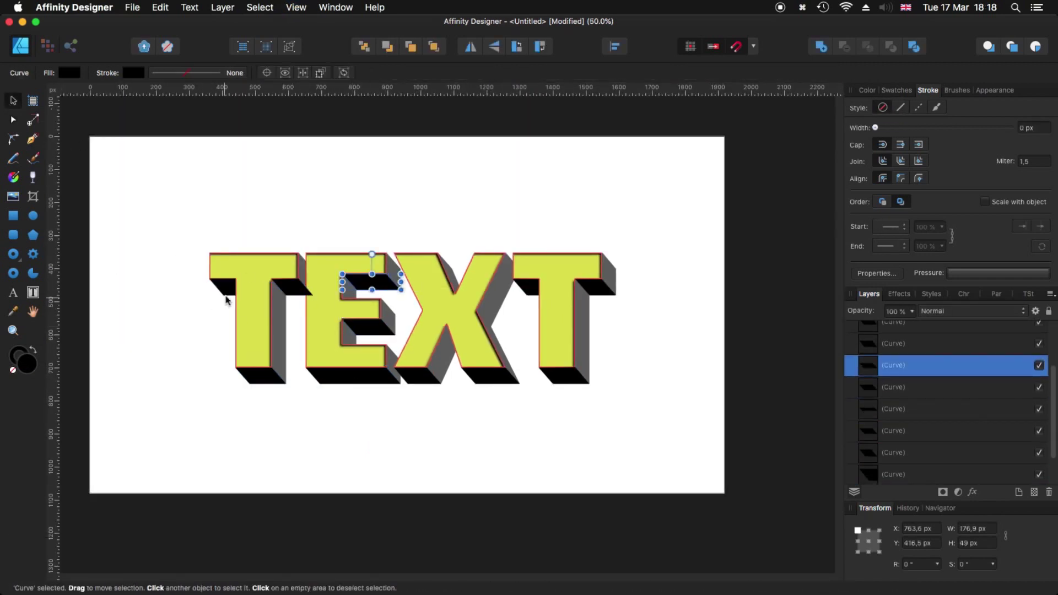
{"action": "left_click", "coordinate": [224, 292], "text": "shift"}
{"action": "left_click", "coordinate": [260, 383], "text": "shift"}
{"action": "left_click", "coordinate": [352, 380], "text": "shift"}
{"action": "left_click", "coordinate": [419, 380], "text": "shift"}
{"action": "left_click", "coordinate": [485, 378], "text": "shift"}
{"action": "left_click", "coordinate": [562, 380], "text": "shift"}
{"action": "left_click", "coordinate": [601, 294], "text": "shift"}
{"action": "left_click", "coordinate": [601, 293], "text": "shift"}
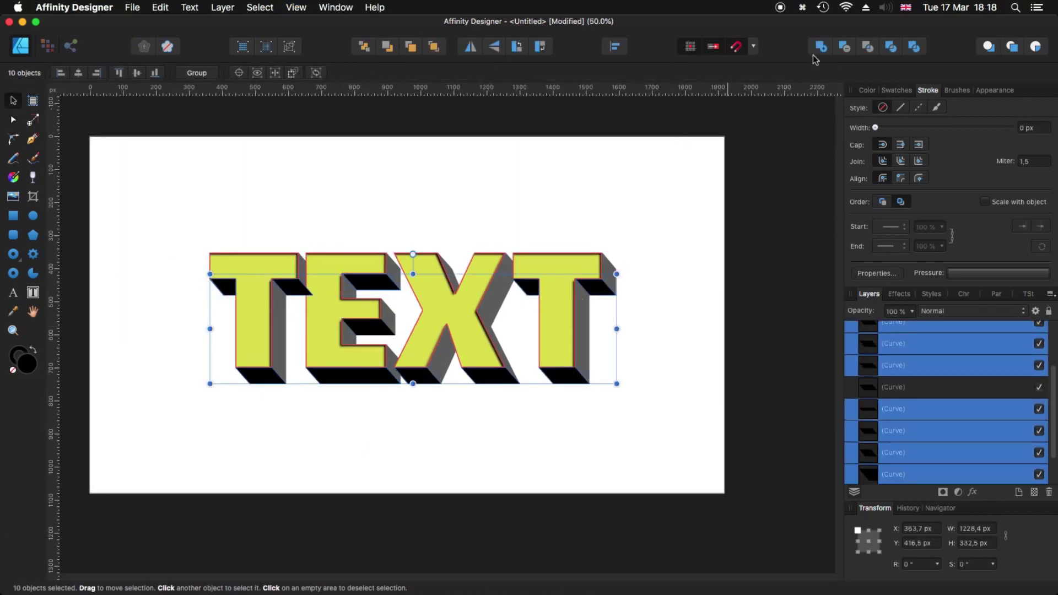
{"action": "key", "text": "super+k"}
{"action": "left_click", "coordinate": [474, 387]}
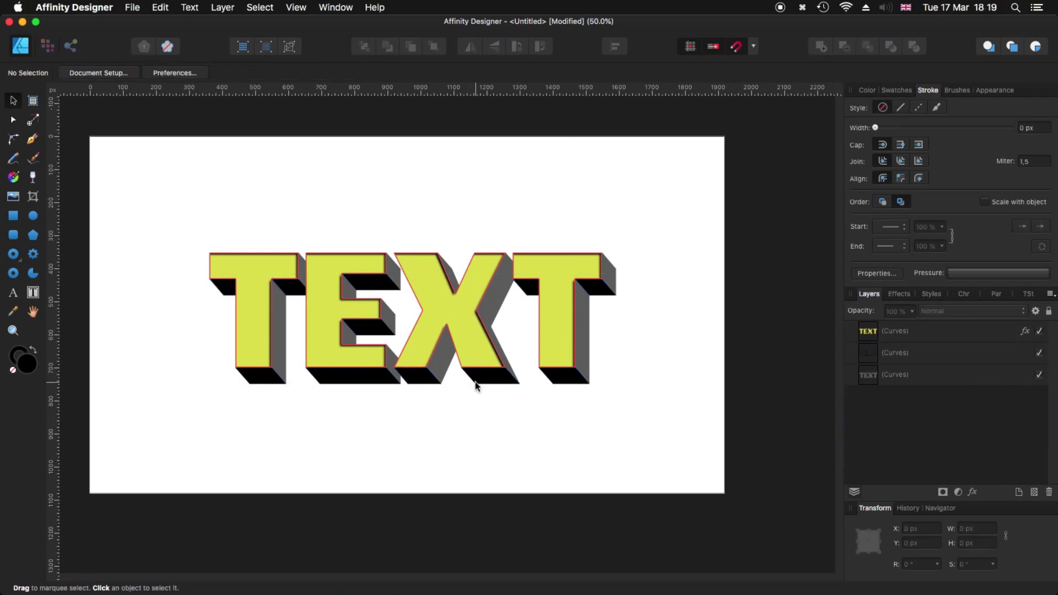
Lighten the merged shading's fill to a dark grey with an HSL lightness of 23
{"action": "key", "text": "super+plus"}
{"action": "key", "text": "super+plus"}
{"action": "key", "text": "super+minus"}
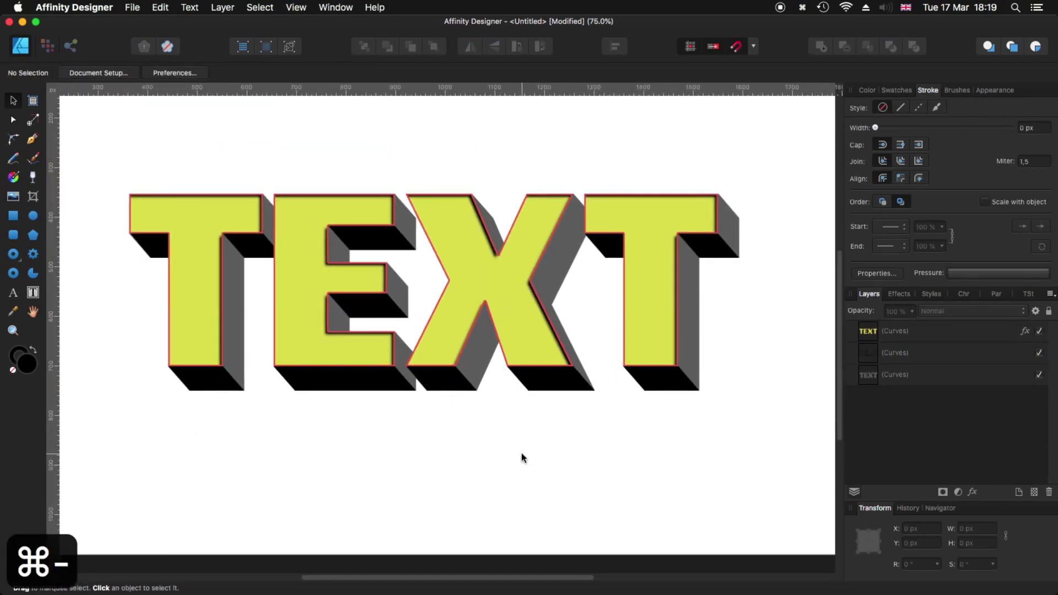
{"action": "key", "text": "super+minus"}
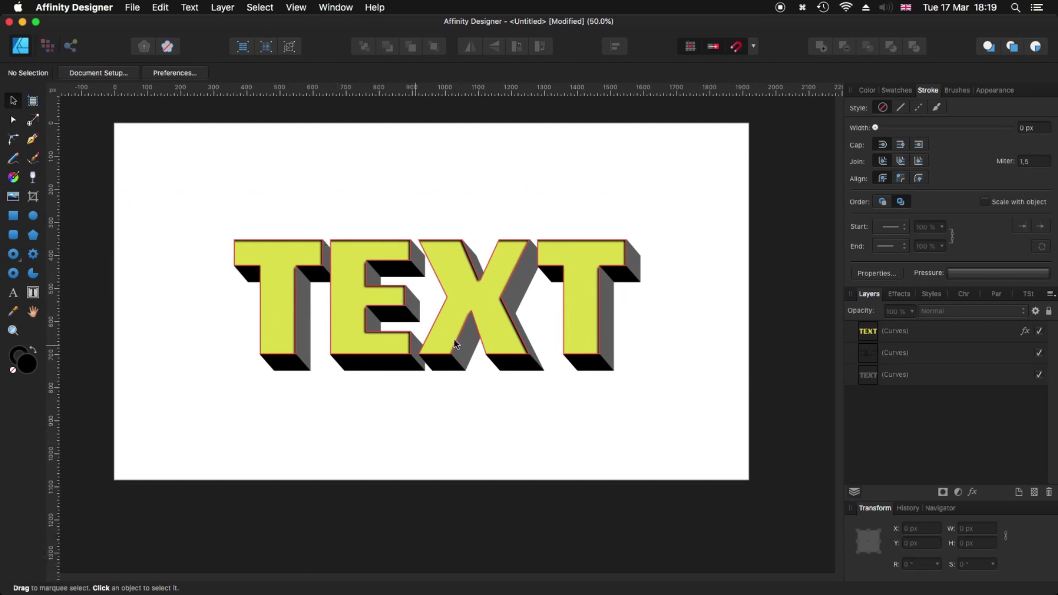
{"action": "left_click", "coordinate": [873, 359]}
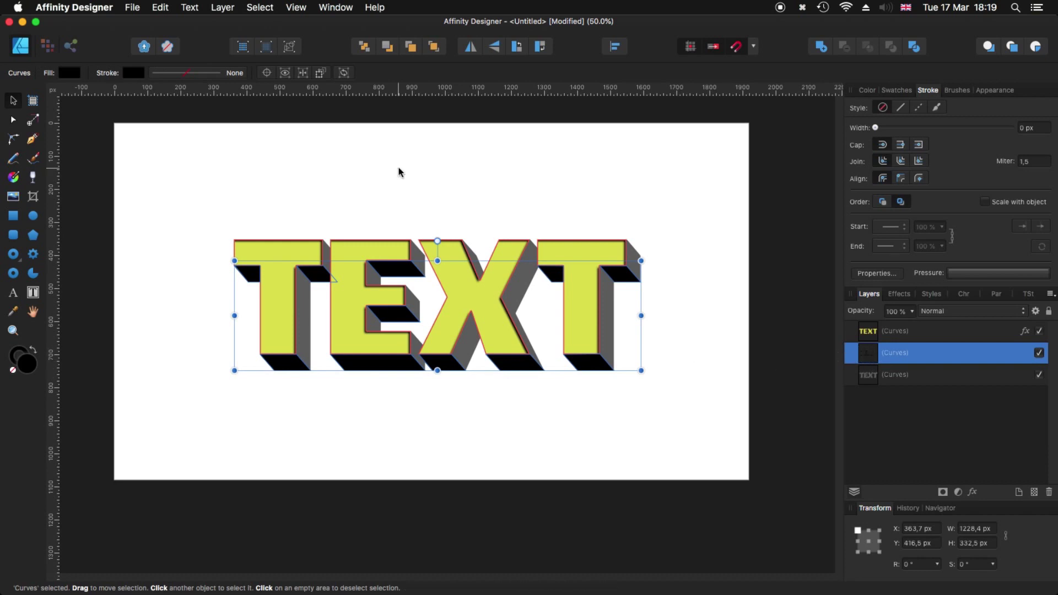
{"action": "left_click", "coordinate": [70, 72]}
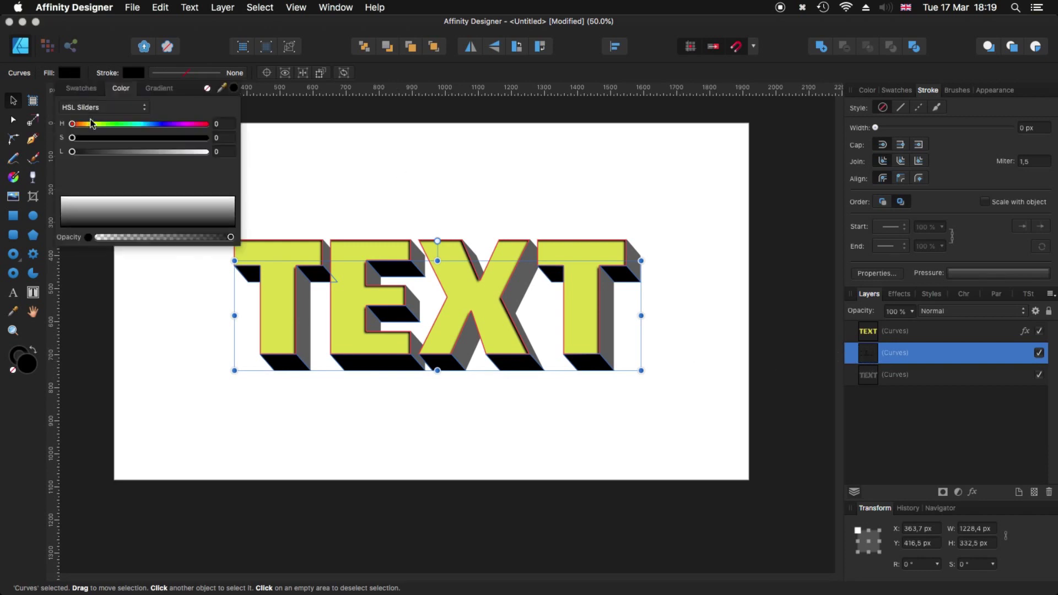
{"action": "left_click_drag", "start_coordinate": [74, 156], "coordinate": [107, 156]}
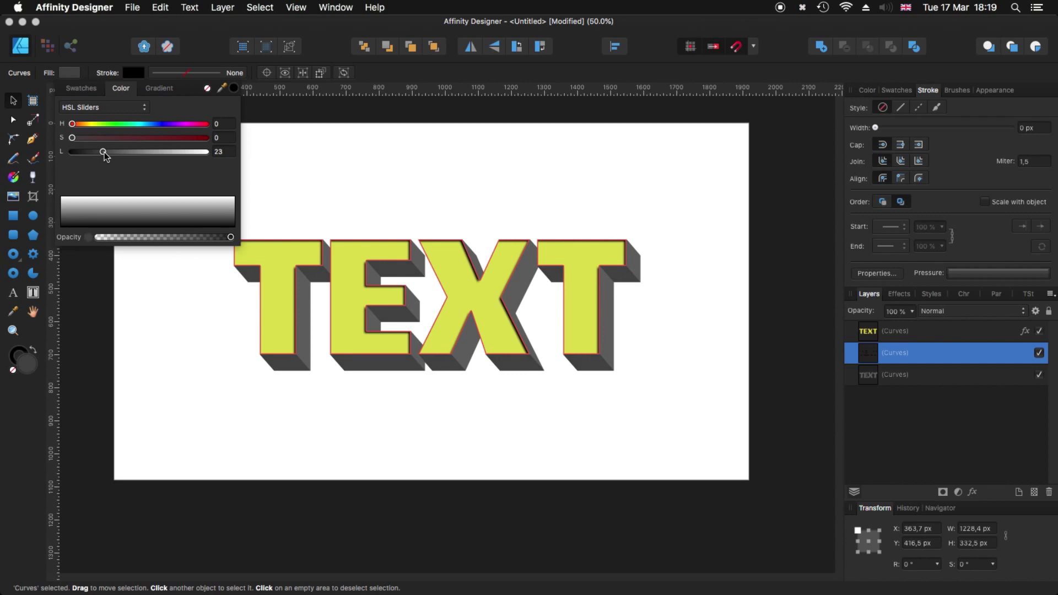
{"action": "left_click_drag", "start_coordinate": [105, 152], "coordinate": [104, 152]}
{"action": "left_click", "coordinate": [171, 347]}
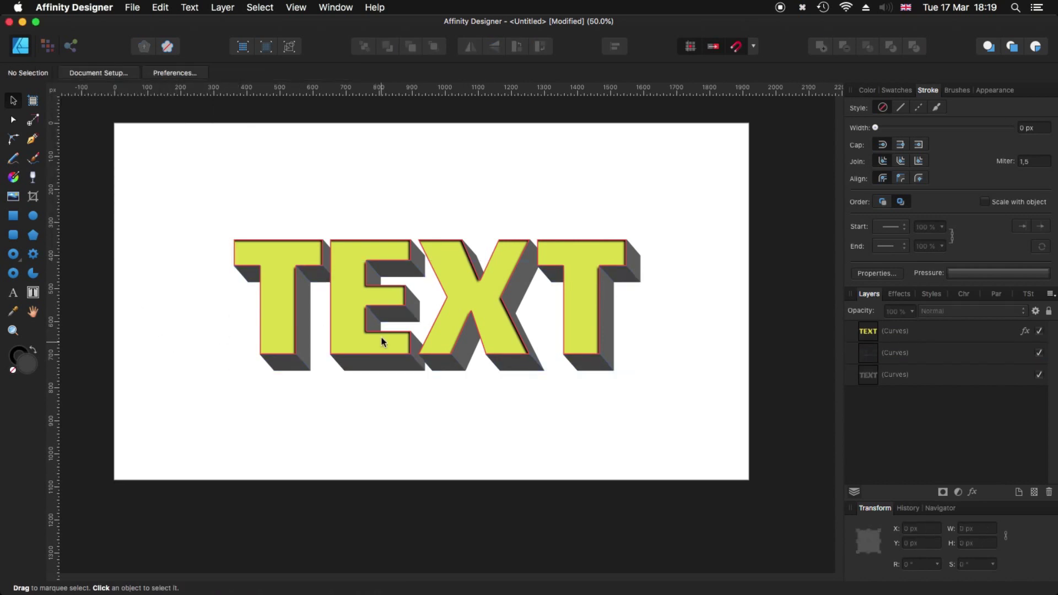
Group the three lettering layers of the front, the shading and the extrusion
{"action": "key", "text": "super+plus"}
{"action": "key", "text": "super+plus"}
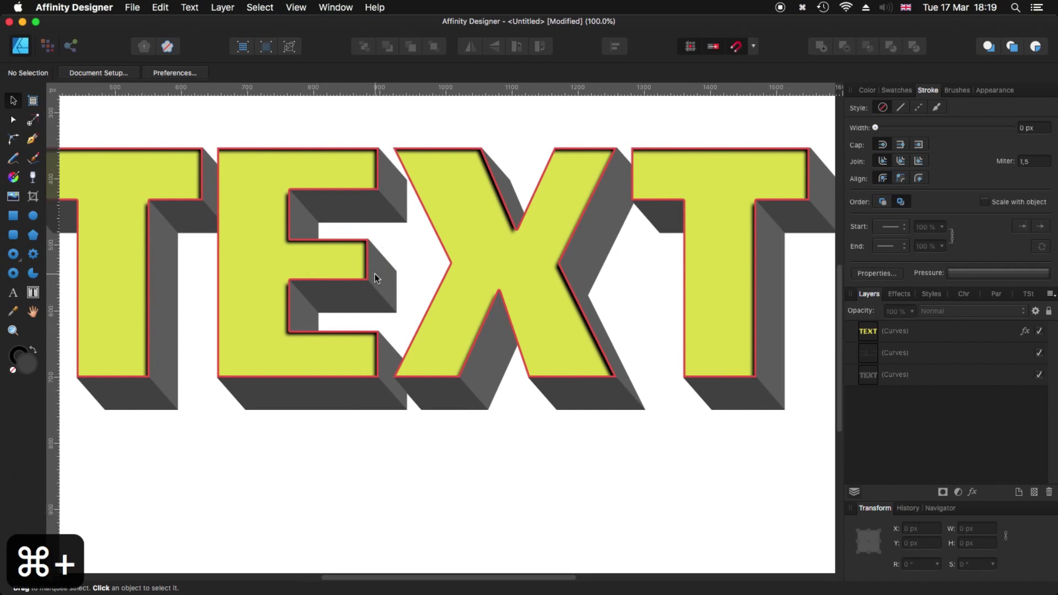
{"action": "key", "text": "super+minus"}
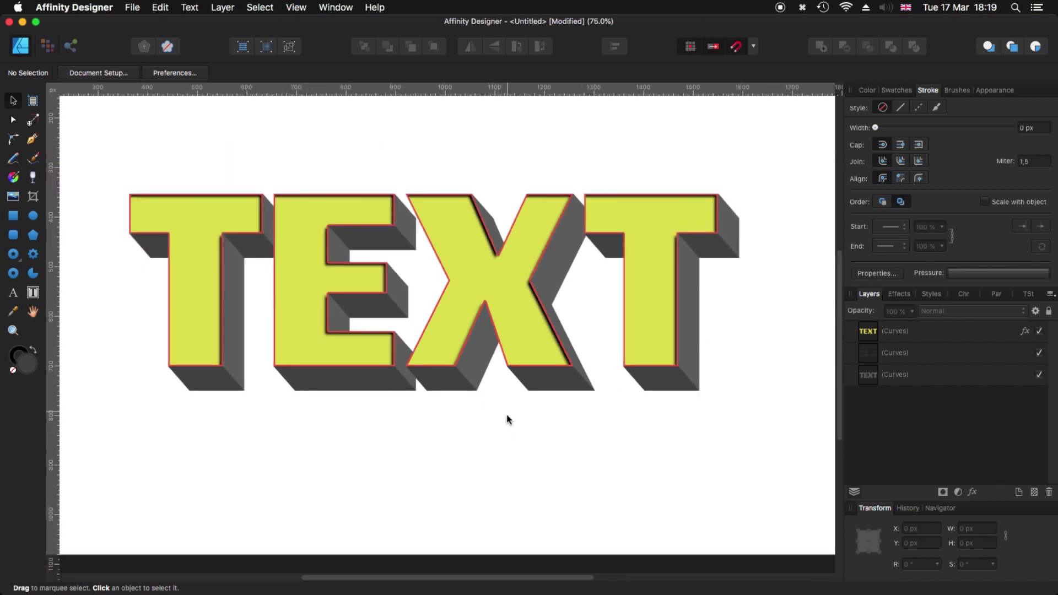
{"action": "key", "text": "super+minus"}
{"action": "key", "text": "super+minus"}
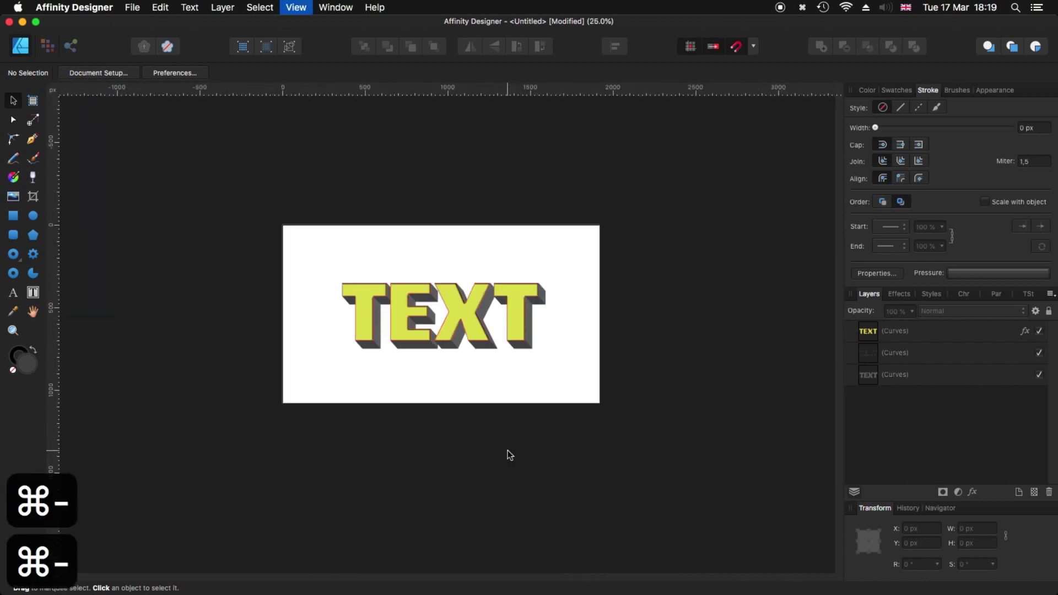
{"action": "left_click_drag", "start_coordinate": [279, 237], "coordinate": [674, 415]}
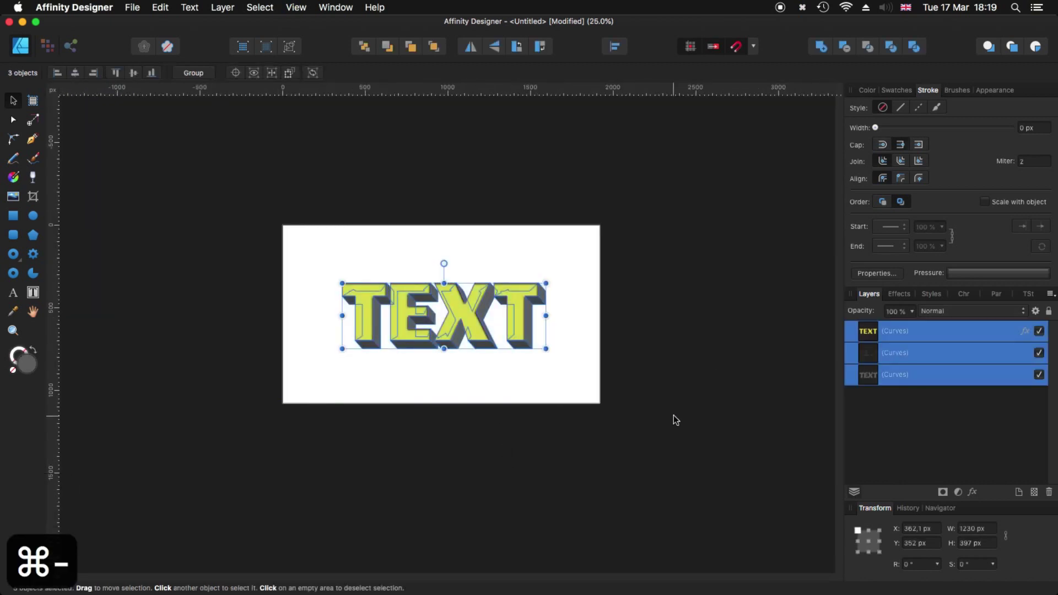
{"action": "key", "text": "super+g"}
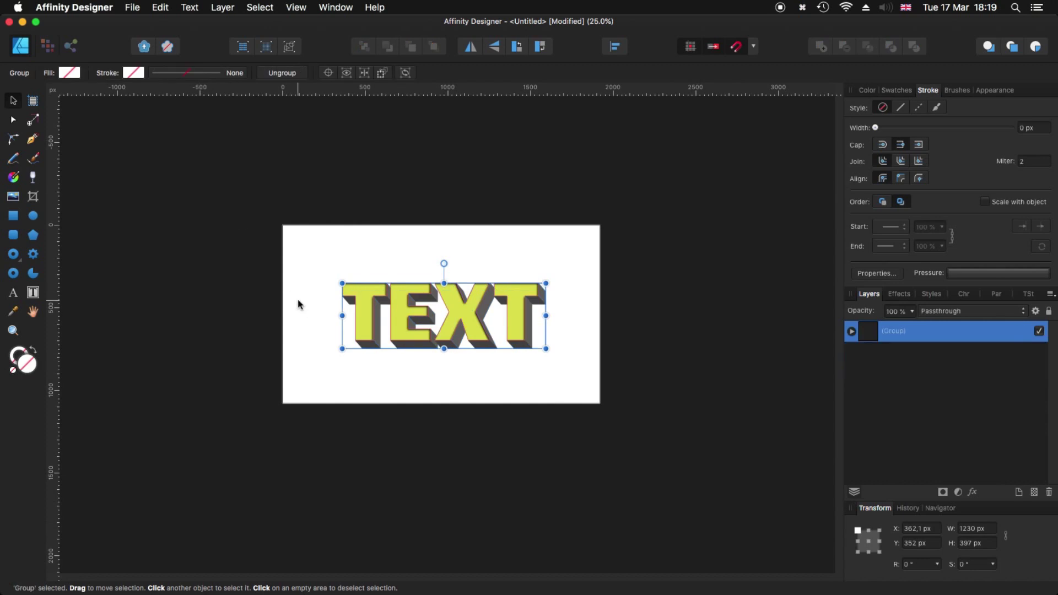
Draw a 1920 by 1080 px rectangle covering the whole page and send it behind the lettering group
{"action": "left_click", "coordinate": [13, 216]}
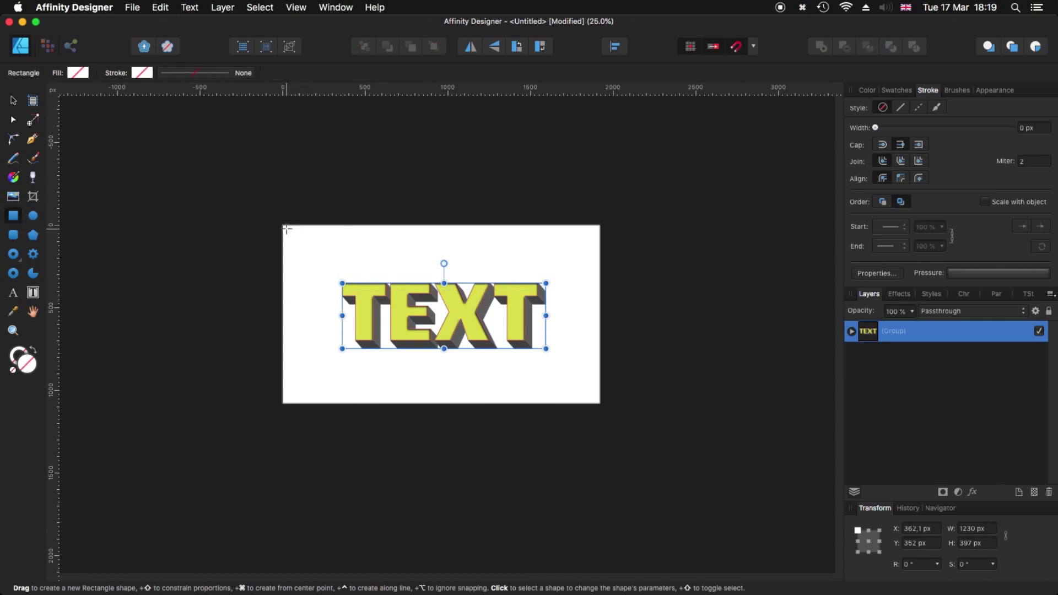
{"action": "left_click", "coordinate": [429, 312]}
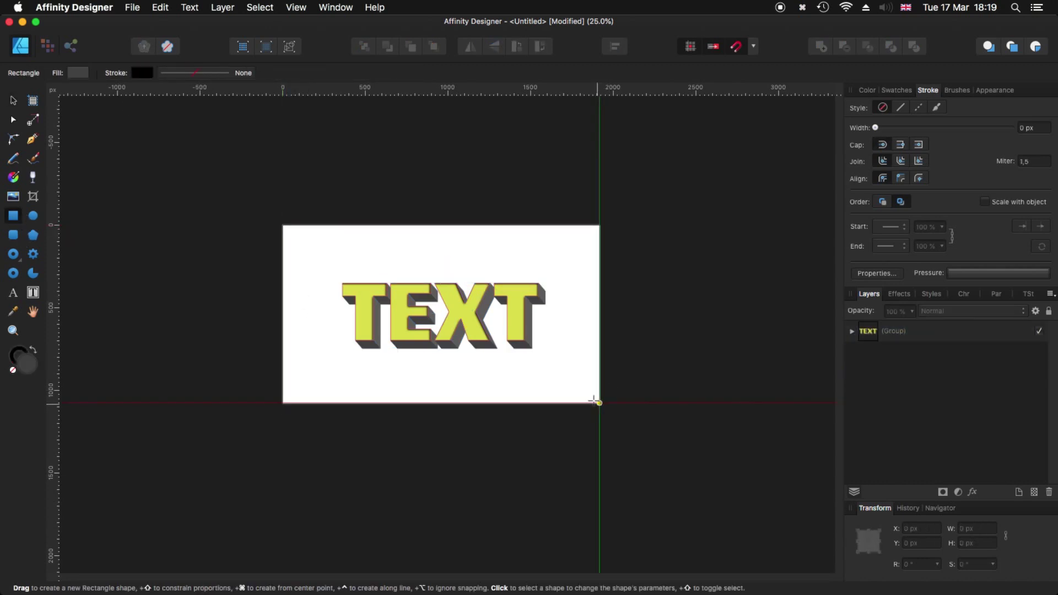
{"action": "left_click_drag", "start_coordinate": [282, 225], "coordinate": [600, 403]}
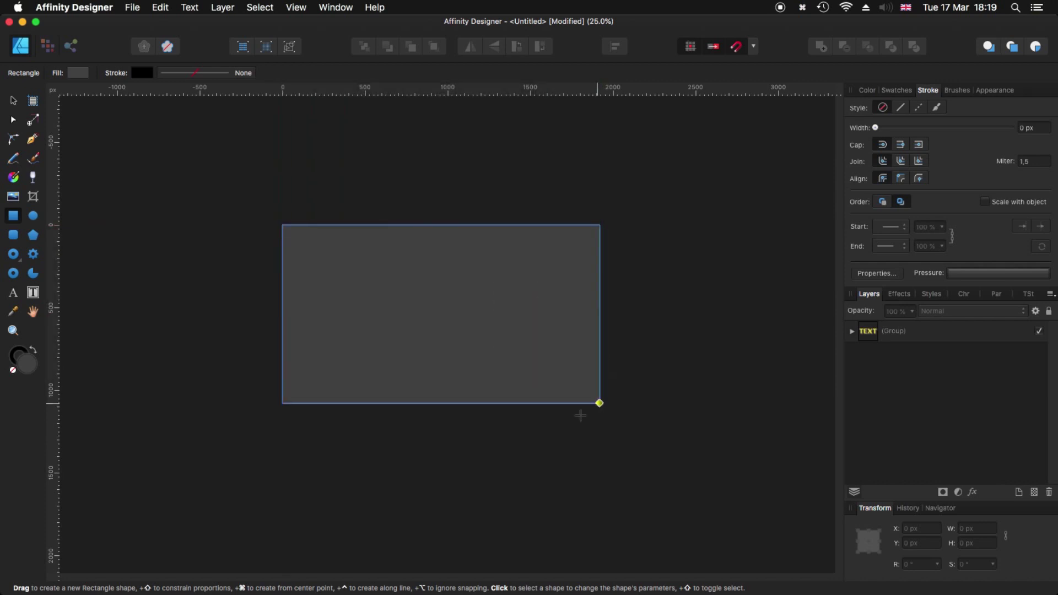
{"action": "left_click", "coordinate": [364, 47]}
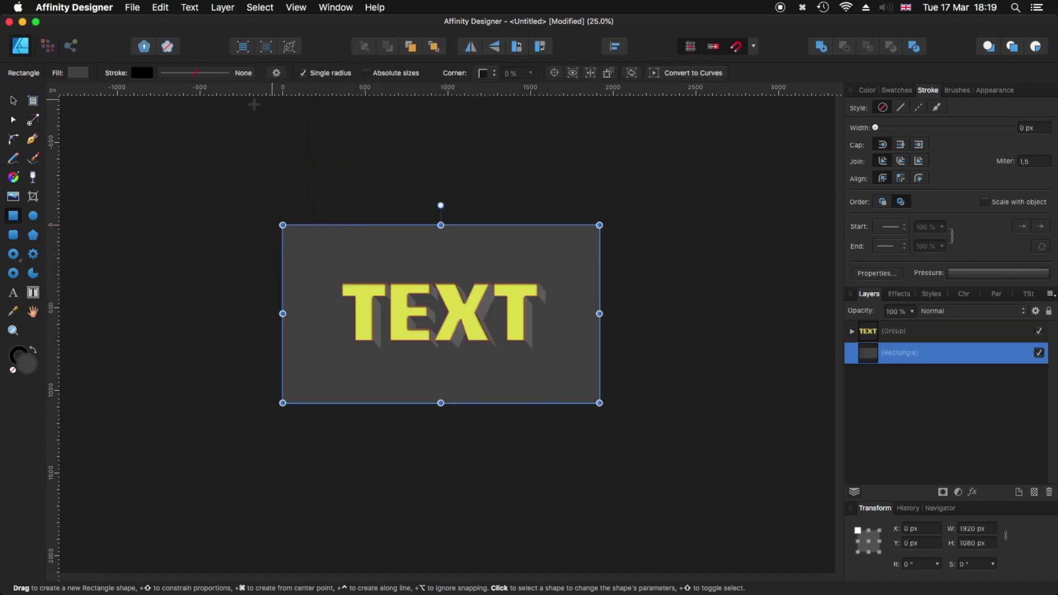
Fill the background rectangle with PANTONE 19-1-5 C, lighten its tint to 77 and deselect it
{"action": "left_click", "coordinate": [78, 73]}
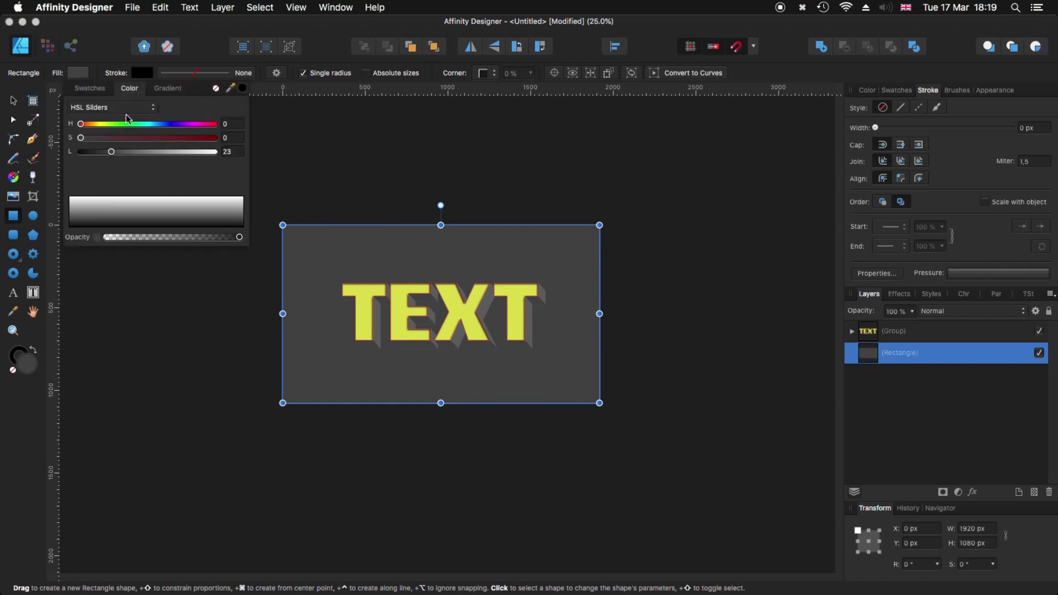
{"action": "left_click", "coordinate": [91, 88]}
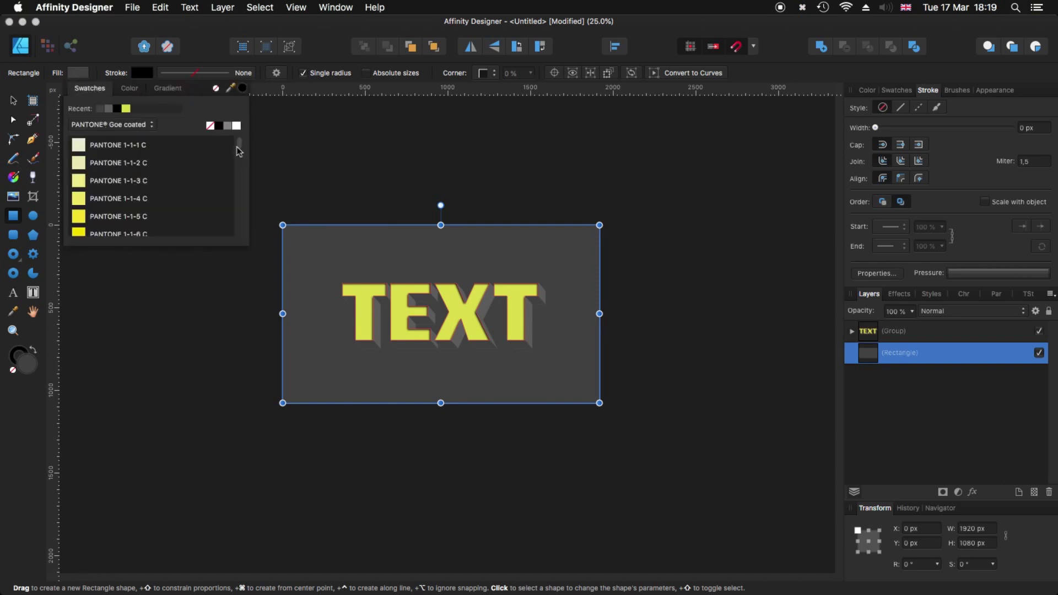
{"action": "mouse_move", "coordinate": [239, 145]}
{"action": "left_mouse_down"}
{"action": "mouse_move", "coordinate": [239, 162]}
{"action": "mouse_move", "coordinate": [240, 153]}
{"action": "left_mouse_up"}
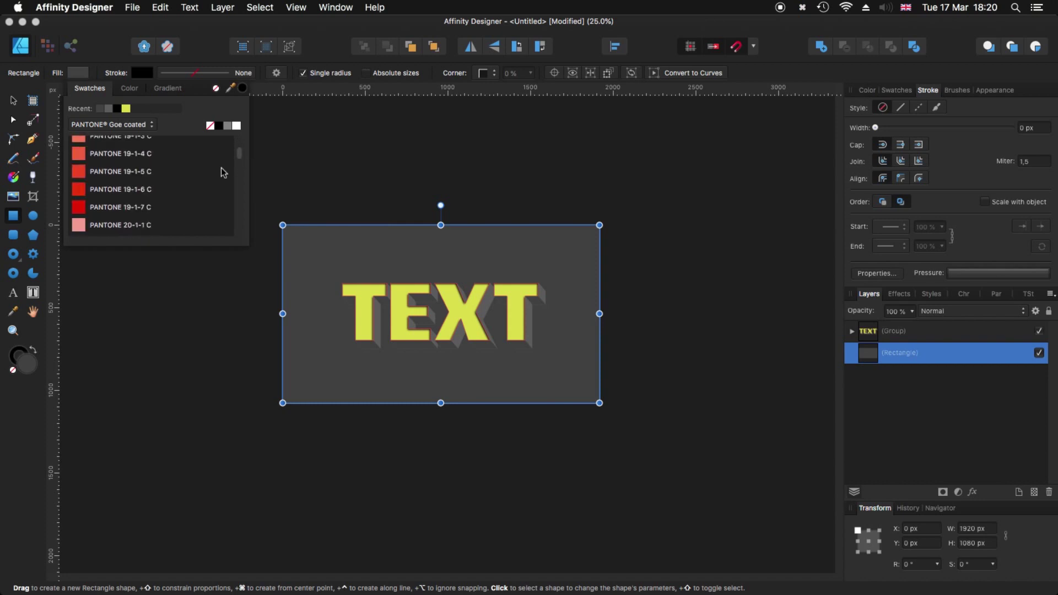
{"action": "left_click", "coordinate": [79, 174]}
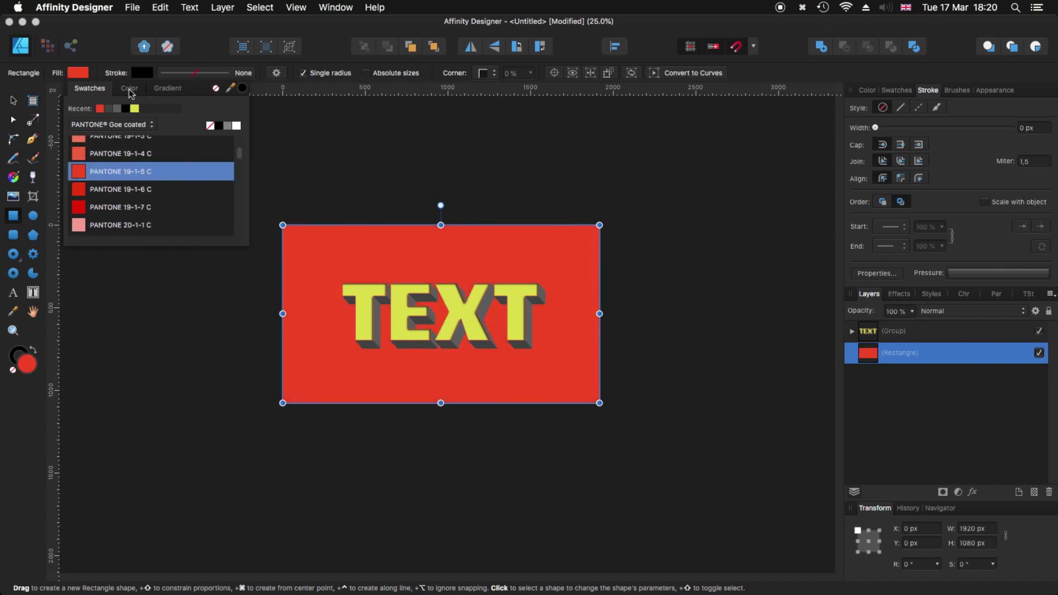
{"action": "left_click", "coordinate": [129, 89]}
{"action": "left_click_drag", "start_coordinate": [217, 124], "coordinate": [181, 125]}
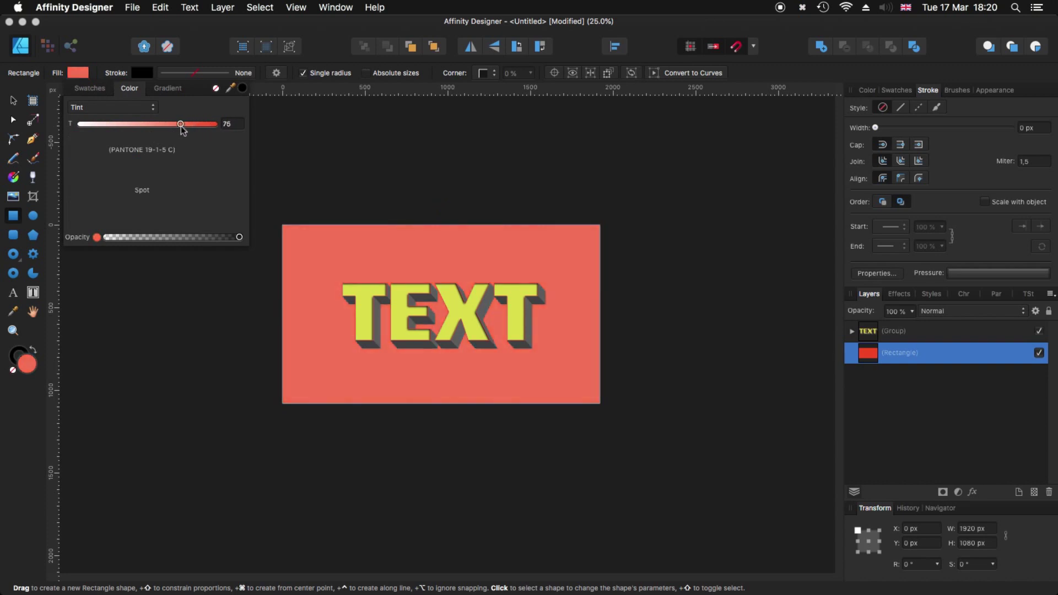
{"action": "left_click", "coordinate": [198, 281]}
{"action": "left_click", "coordinate": [198, 281]}
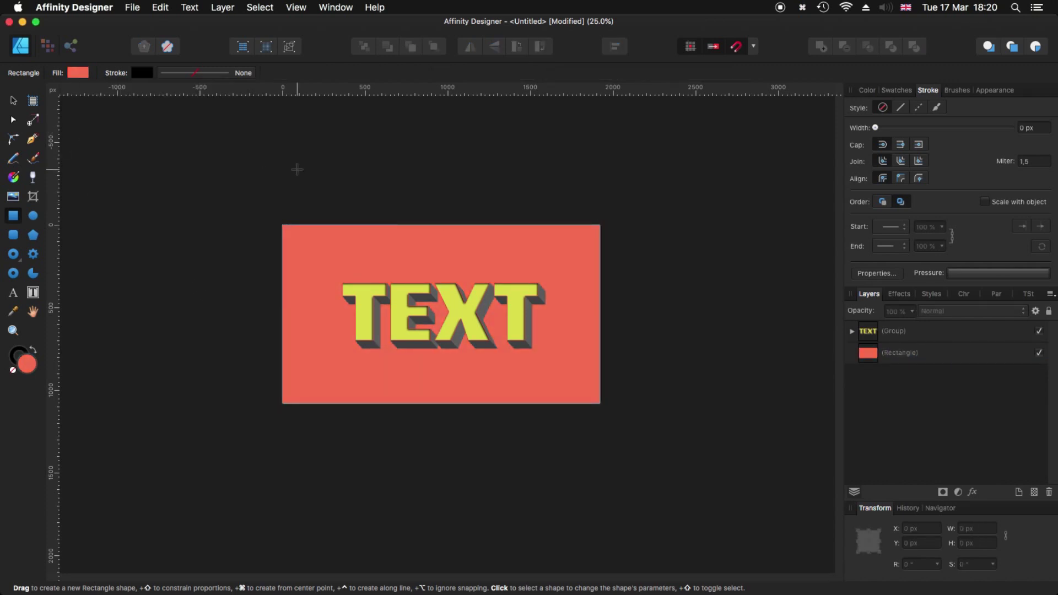
Try to change the background fill to the dark blue swatch PANTONE 63-3-3 C
{"action": "key", "text": "super+0"}
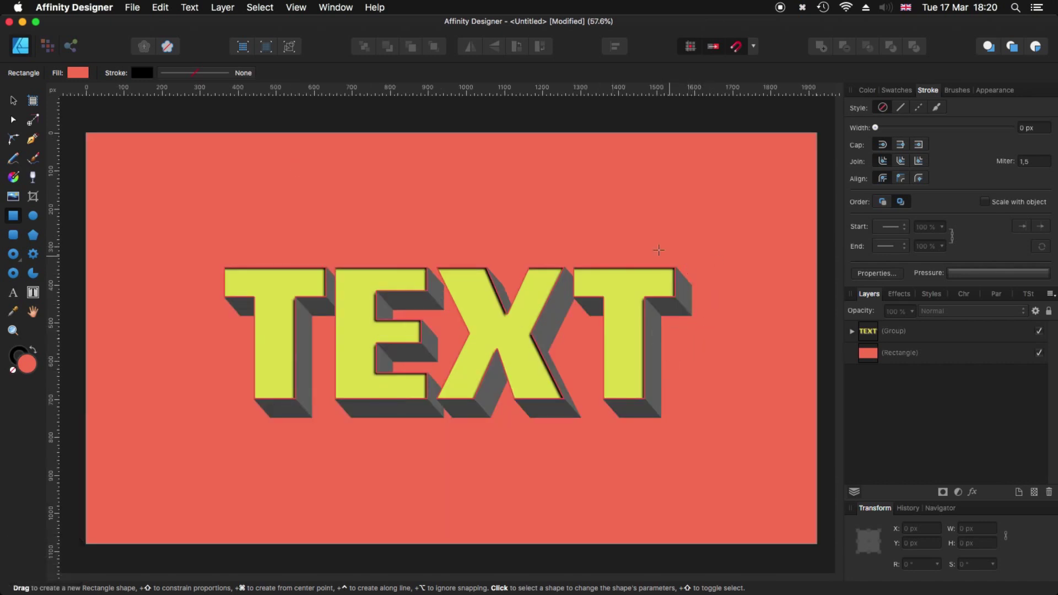
{"action": "left_click", "coordinate": [81, 74]}
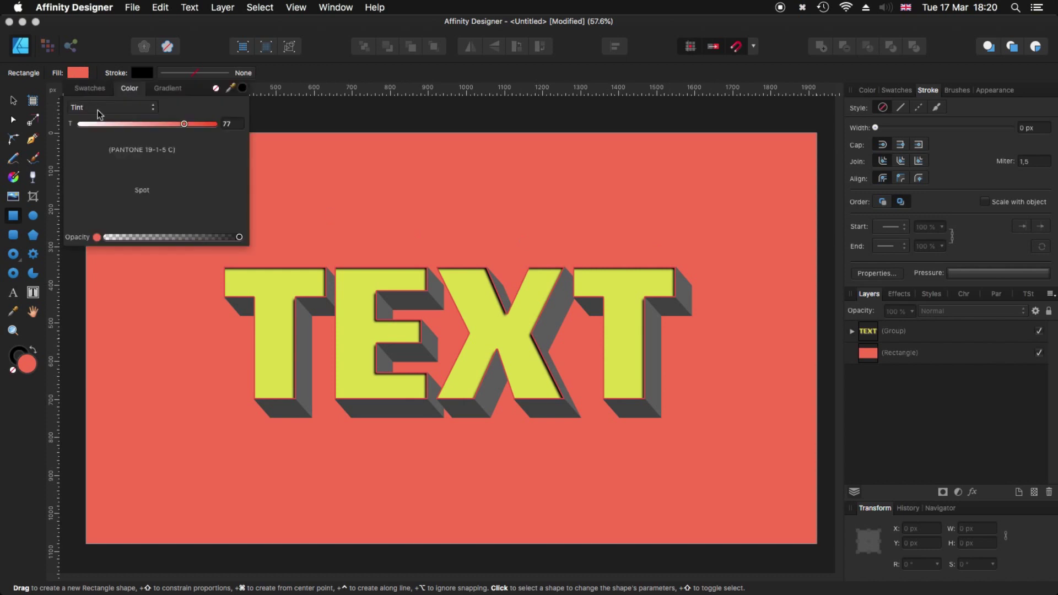
{"action": "left_click", "coordinate": [90, 89]}
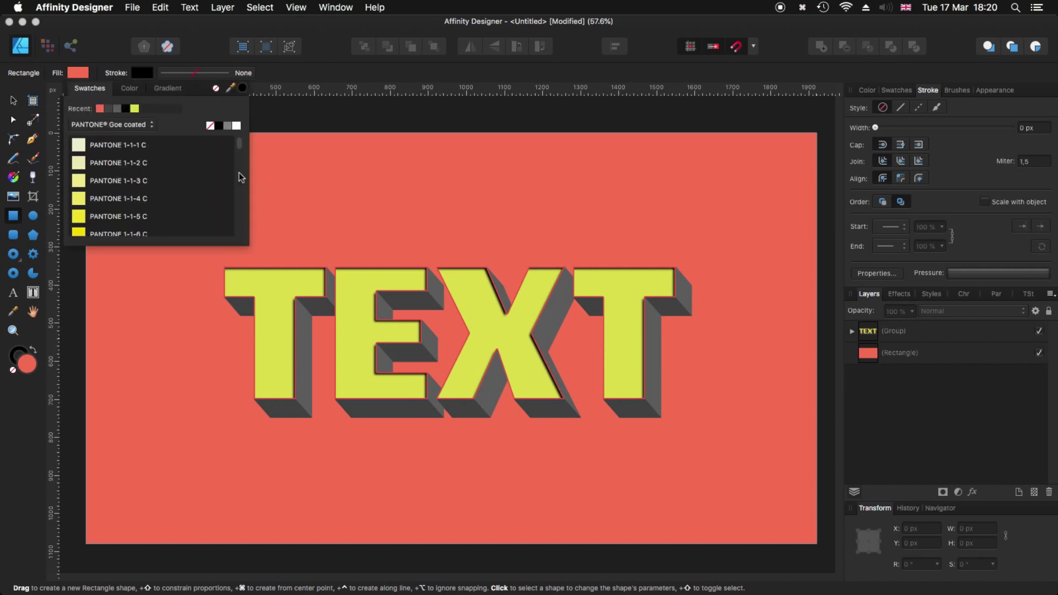
{"action": "left_click_drag", "start_coordinate": [237, 142], "coordinate": [237, 177]}
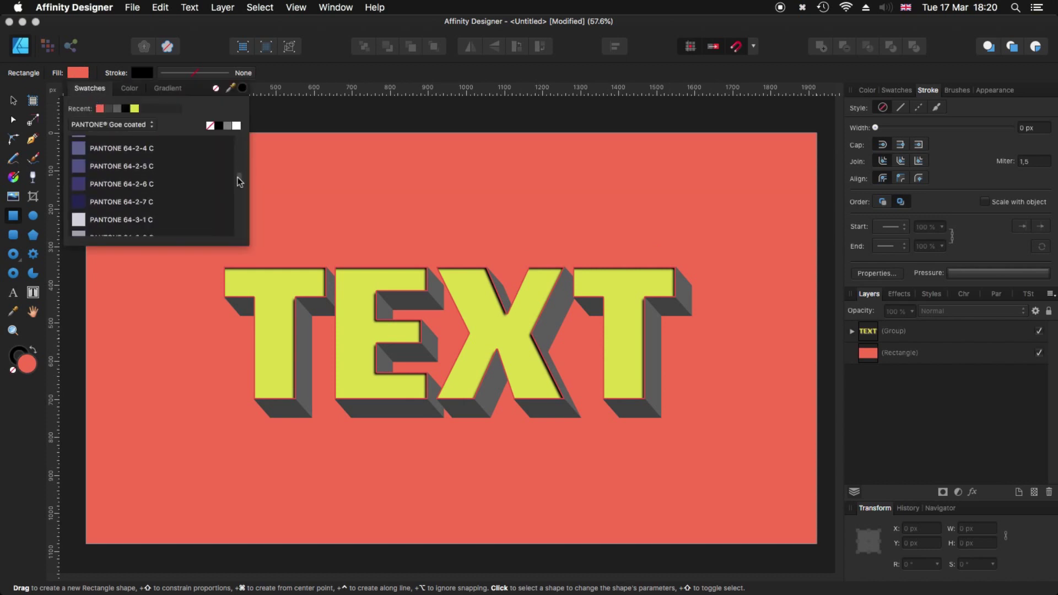
{"action": "left_click", "coordinate": [84, 167]}
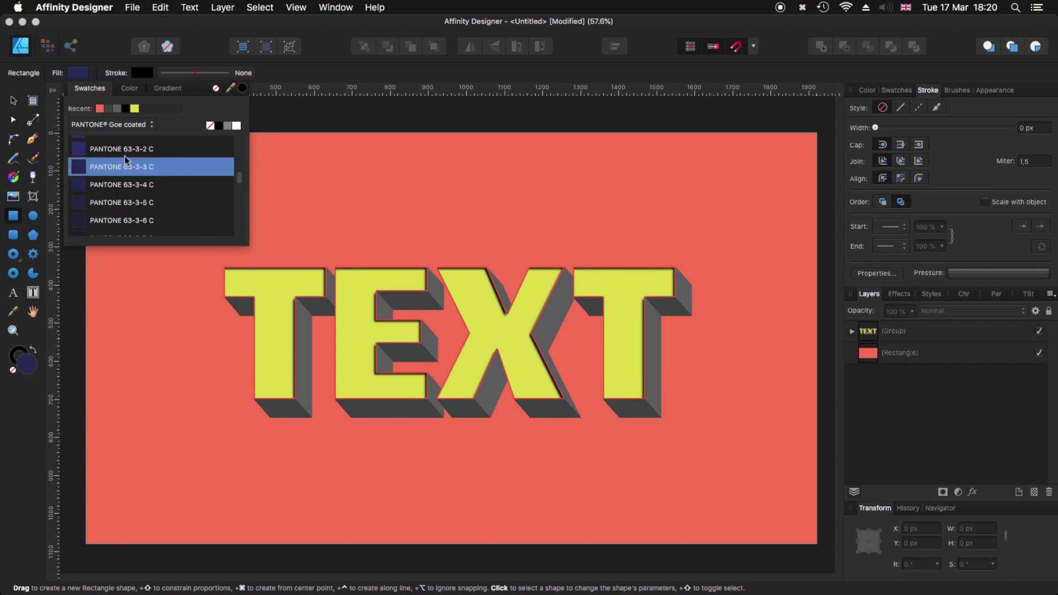
Select the background rectangle, try PANTONE 42-4-6 C, settle on PANTONE 63-3-2 C as its fill and lighten the tint to a pale greyish violet
{"action": "left_click", "coordinate": [13, 100]}
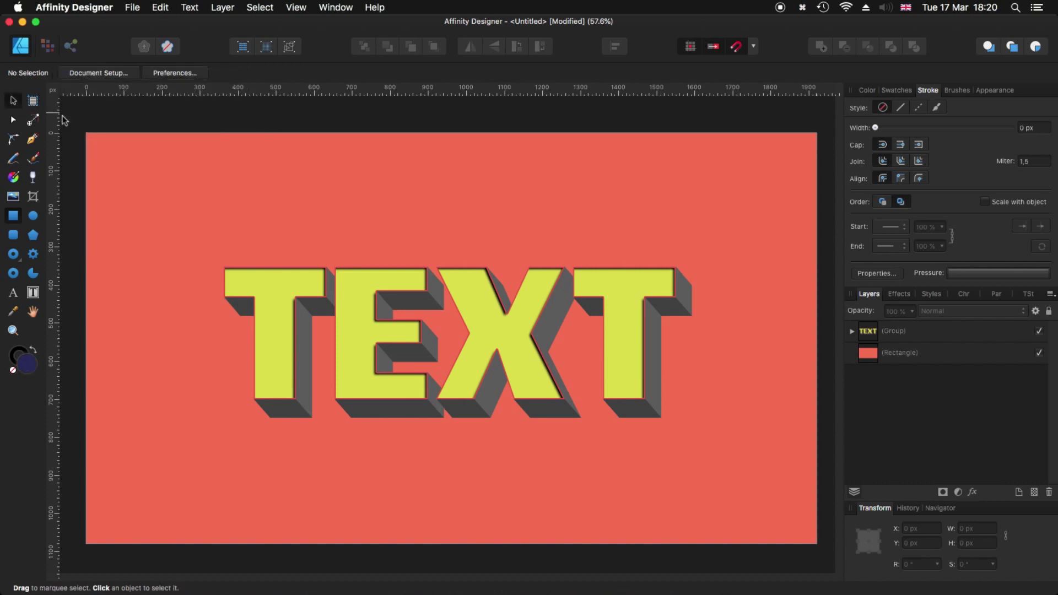
{"action": "left_click", "coordinate": [322, 167]}
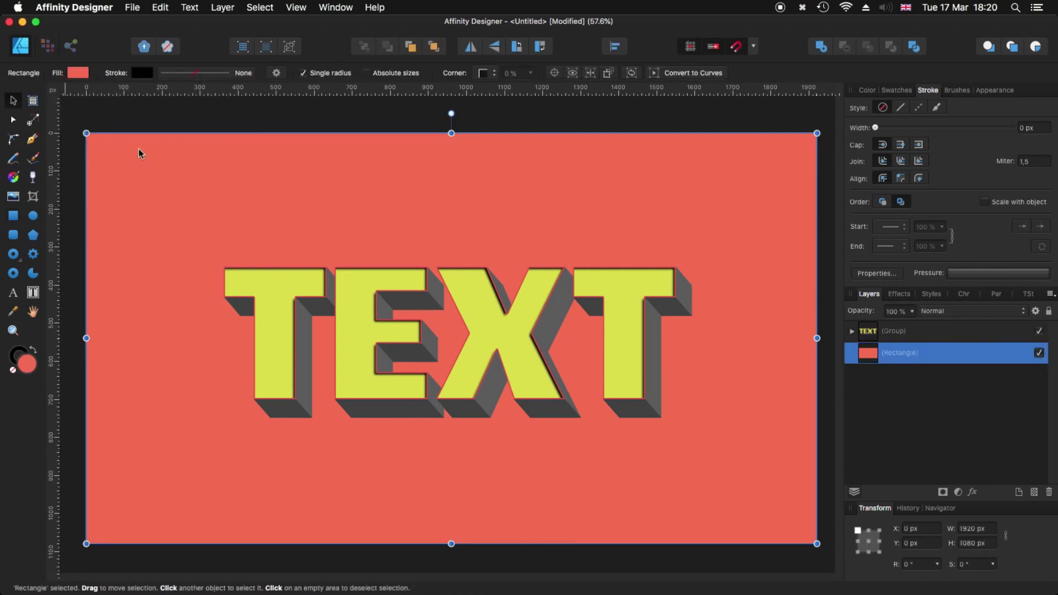
{"action": "left_click", "coordinate": [77, 73]}
{"action": "left_click", "coordinate": [91, 88]}
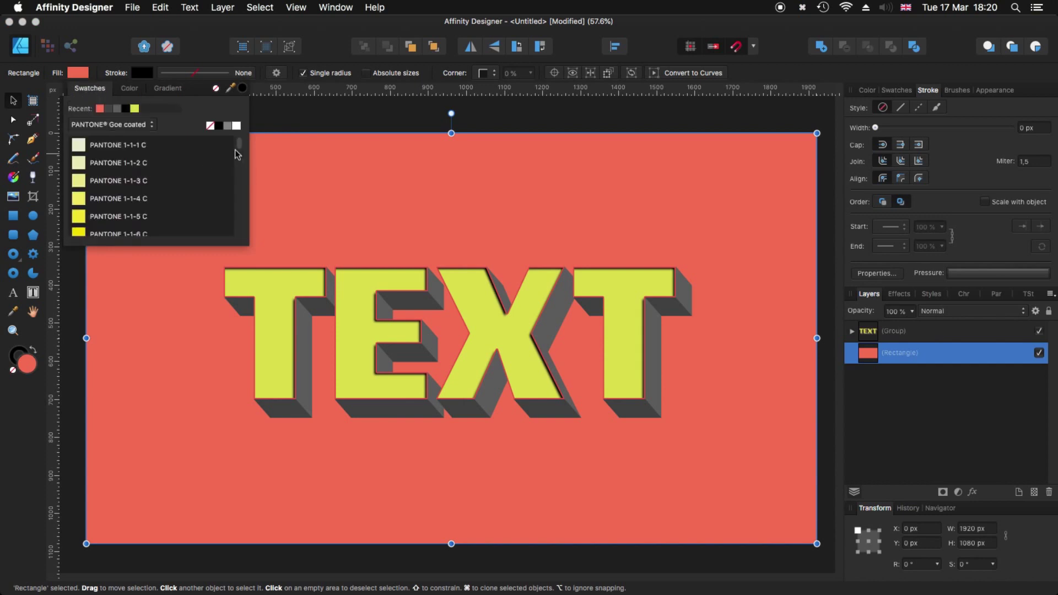
{"action": "left_click_drag", "start_coordinate": [237, 155], "coordinate": [232, 173]}
{"action": "left_click", "coordinate": [85, 177]}
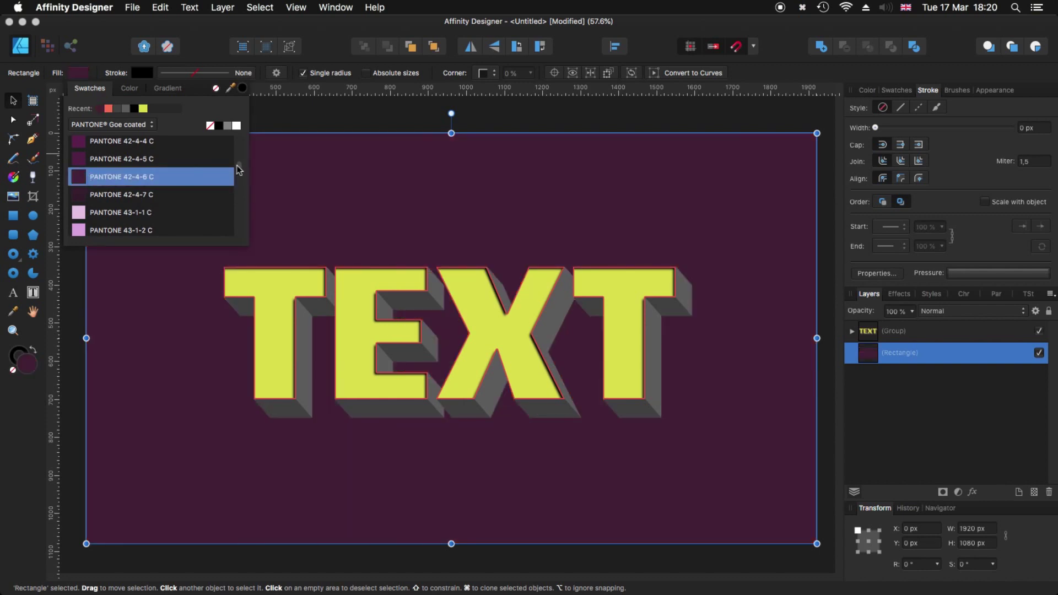
{"action": "left_click_drag", "start_coordinate": [238, 169], "coordinate": [237, 177]}
{"action": "left_click", "coordinate": [80, 154]}
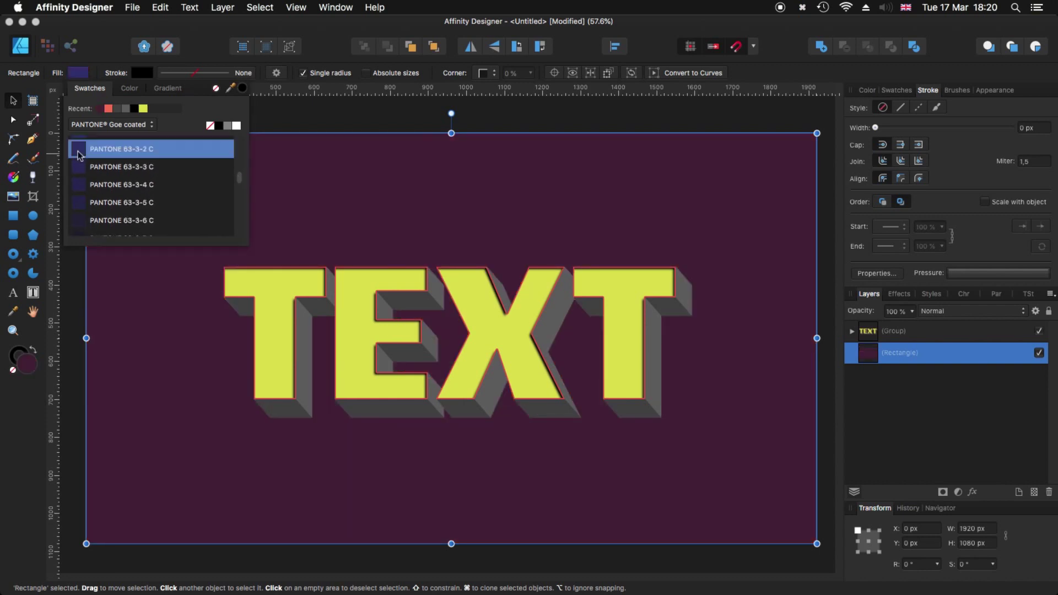
{"action": "left_click", "coordinate": [130, 89]}
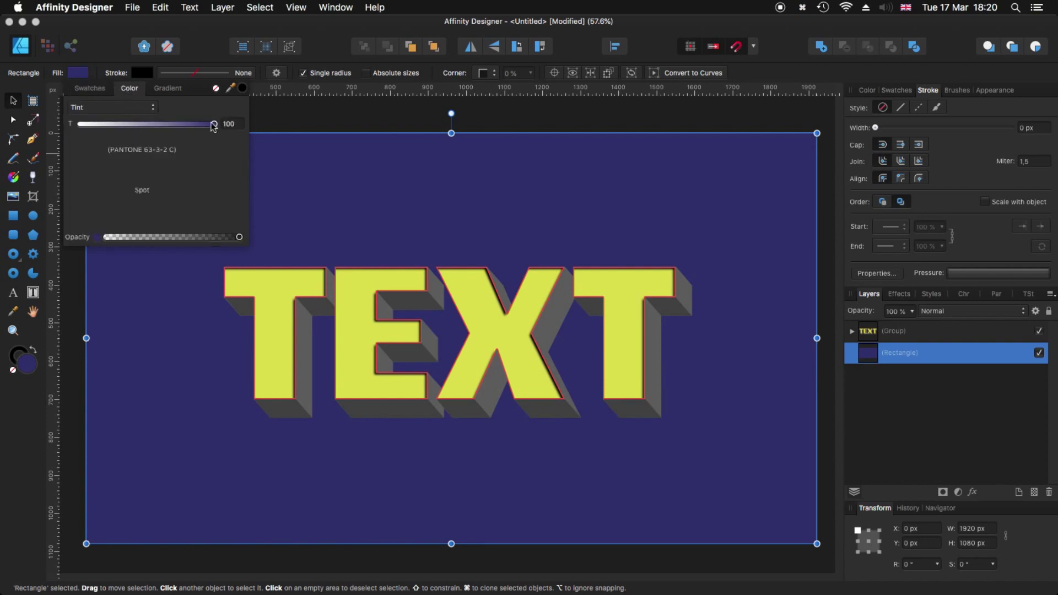
{"action": "left_click_drag", "start_coordinate": [214, 125], "coordinate": [148, 124]}
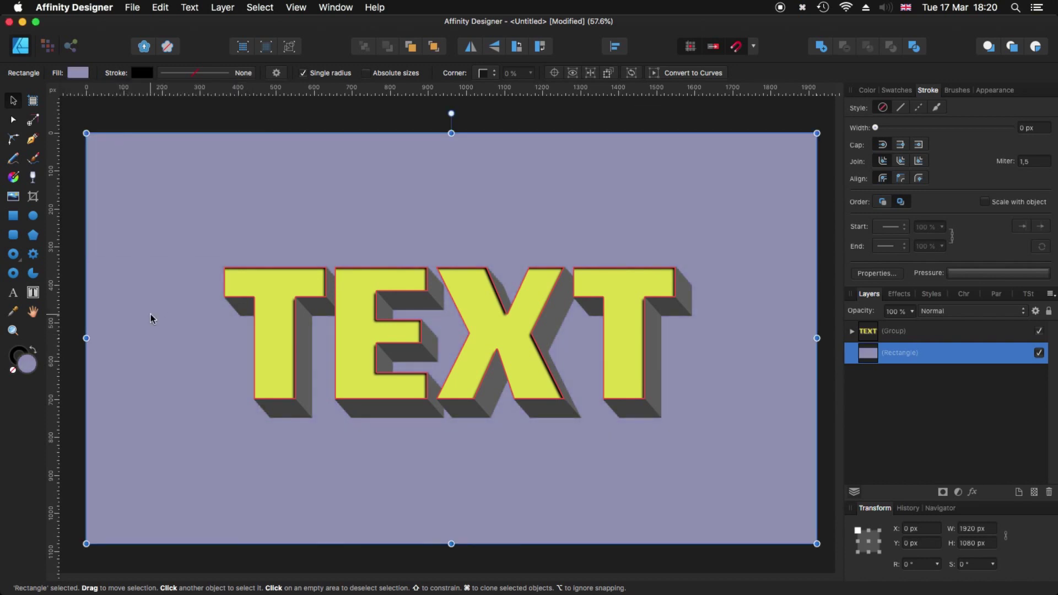